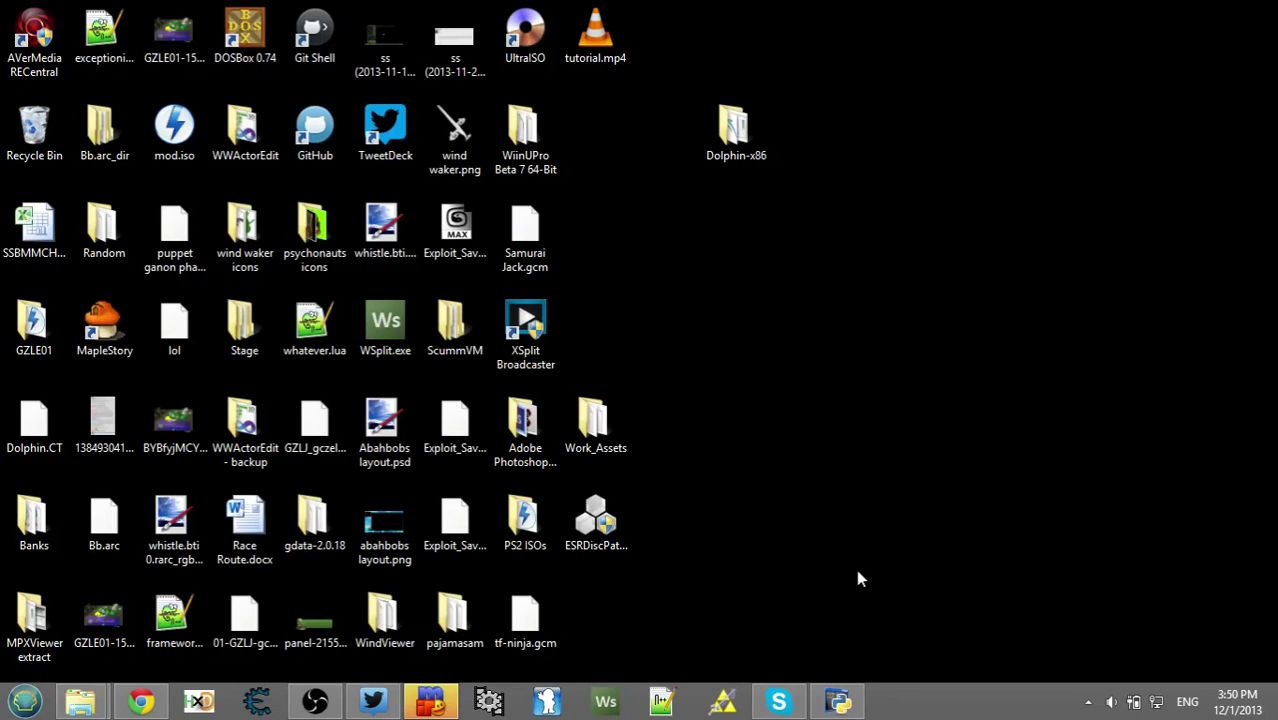
Open dolphin-emu.org in a new browser tab and enlarge the browser window to full size.
left_click(141, 700)
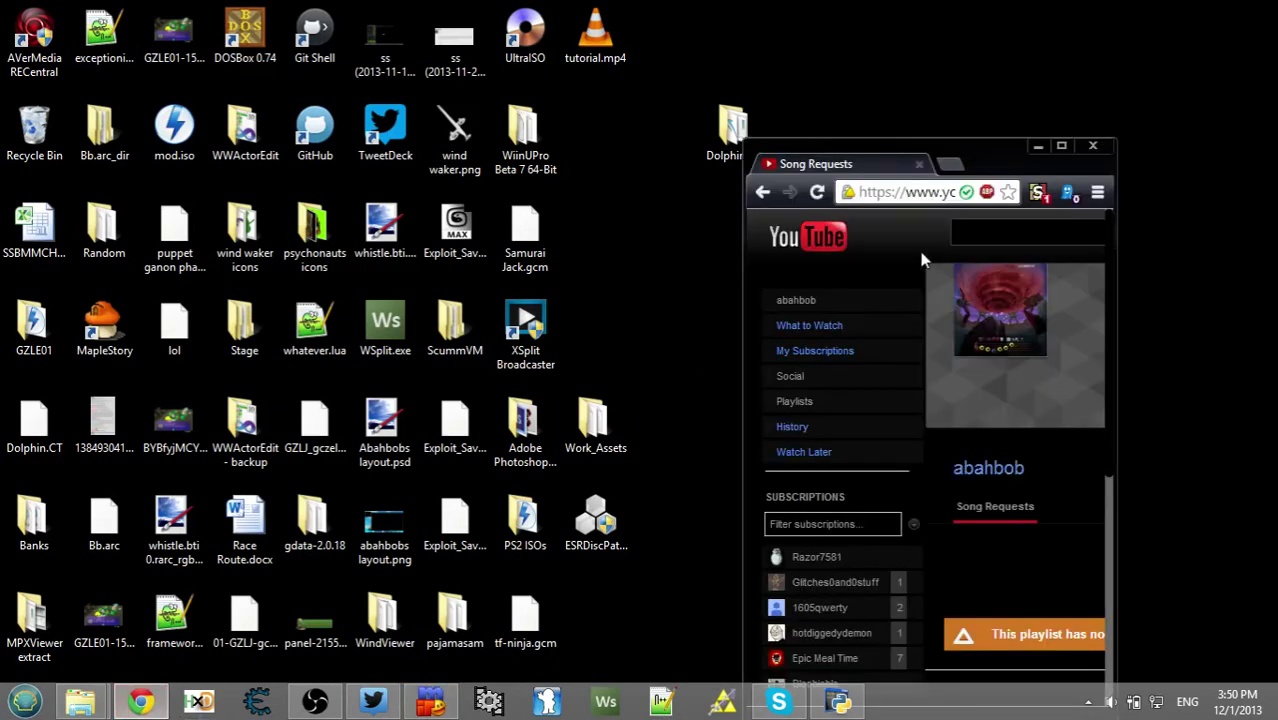
left_click(950, 166)
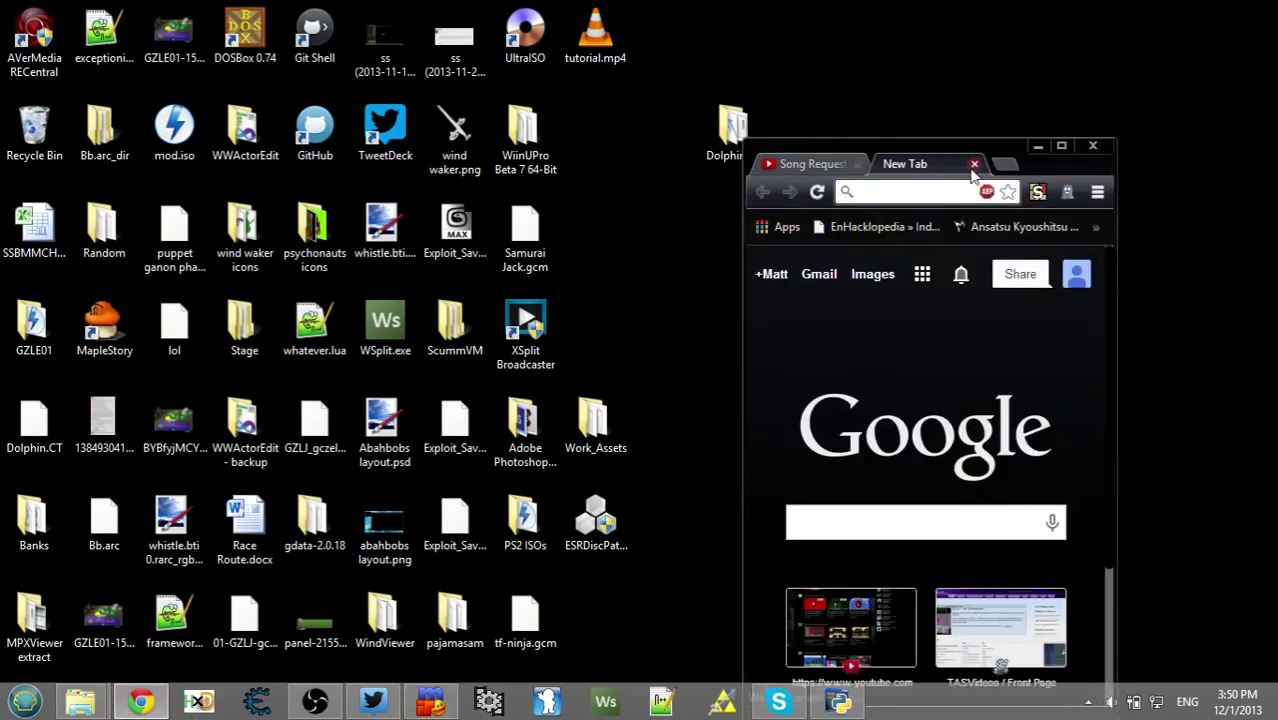
type("dol")
key("BackSpace")
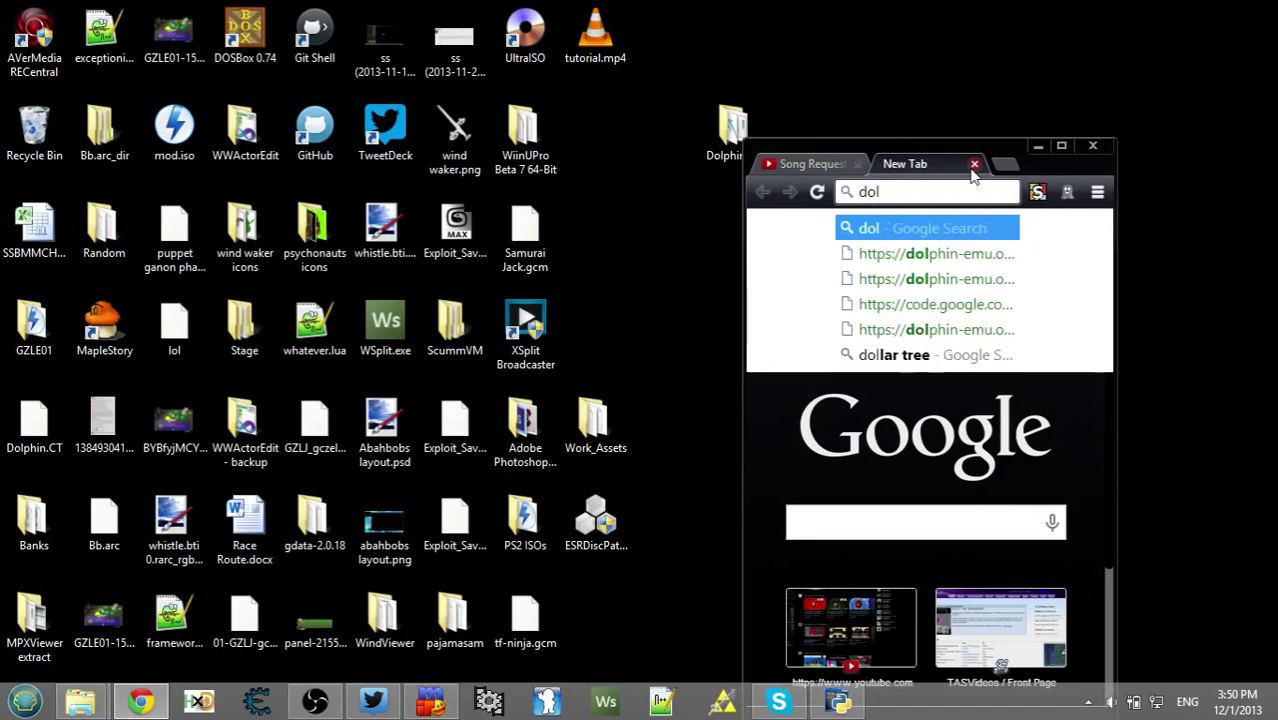
type("phin-emu.org")
key("Return")
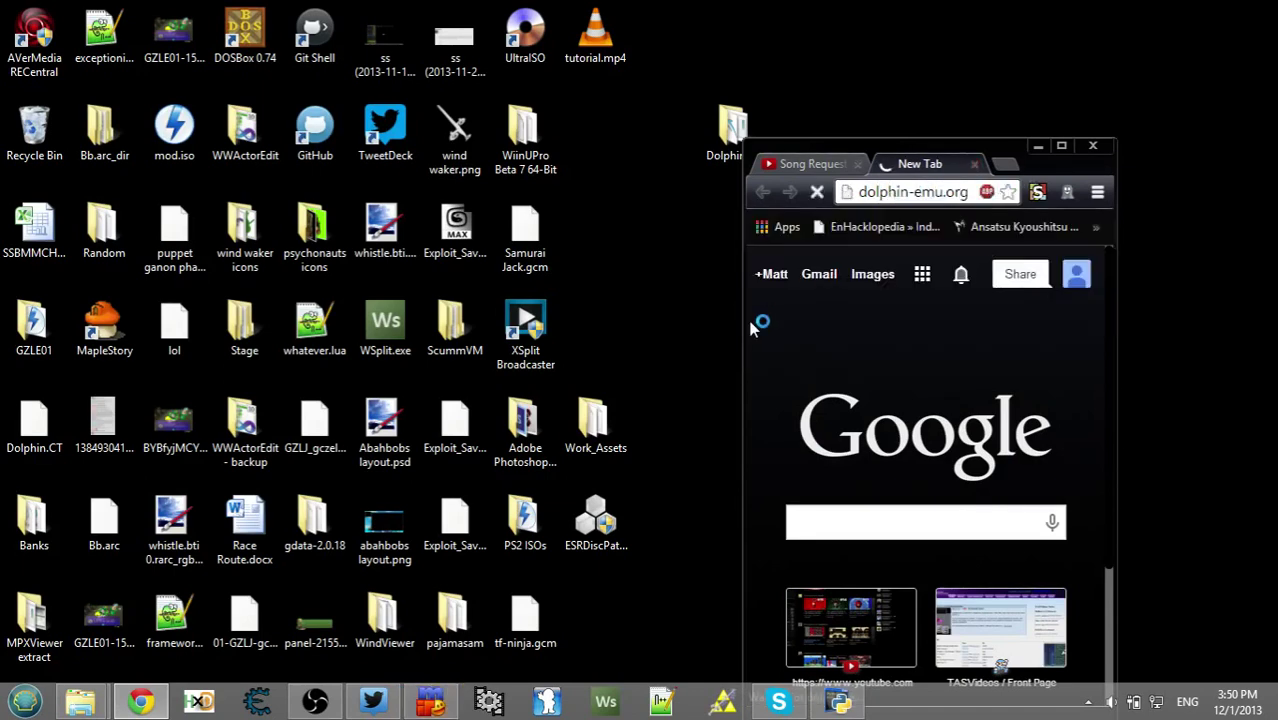
left_click_drag(743, 329, 205, 329)
mouse_move(789, 66)
left_mouse_down()
mouse_move(789, 126)
mouse_move(790, 75)
left_mouse_up()
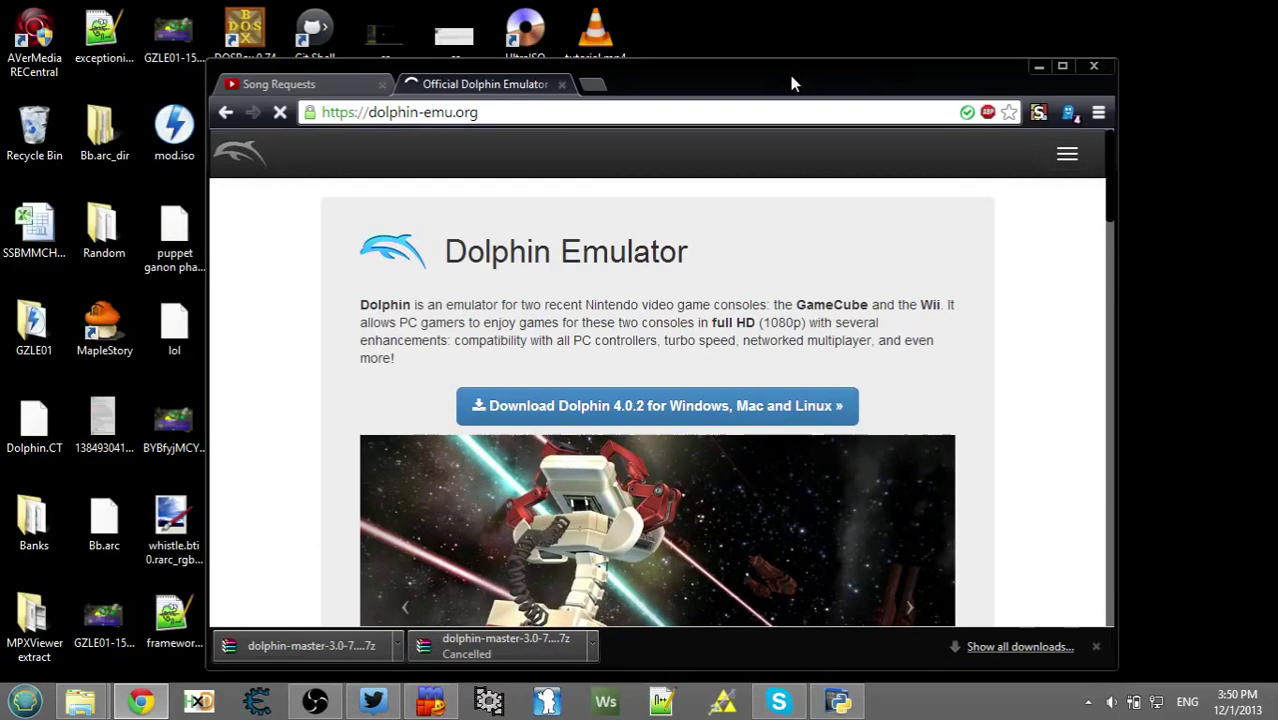
double_click(790, 75)
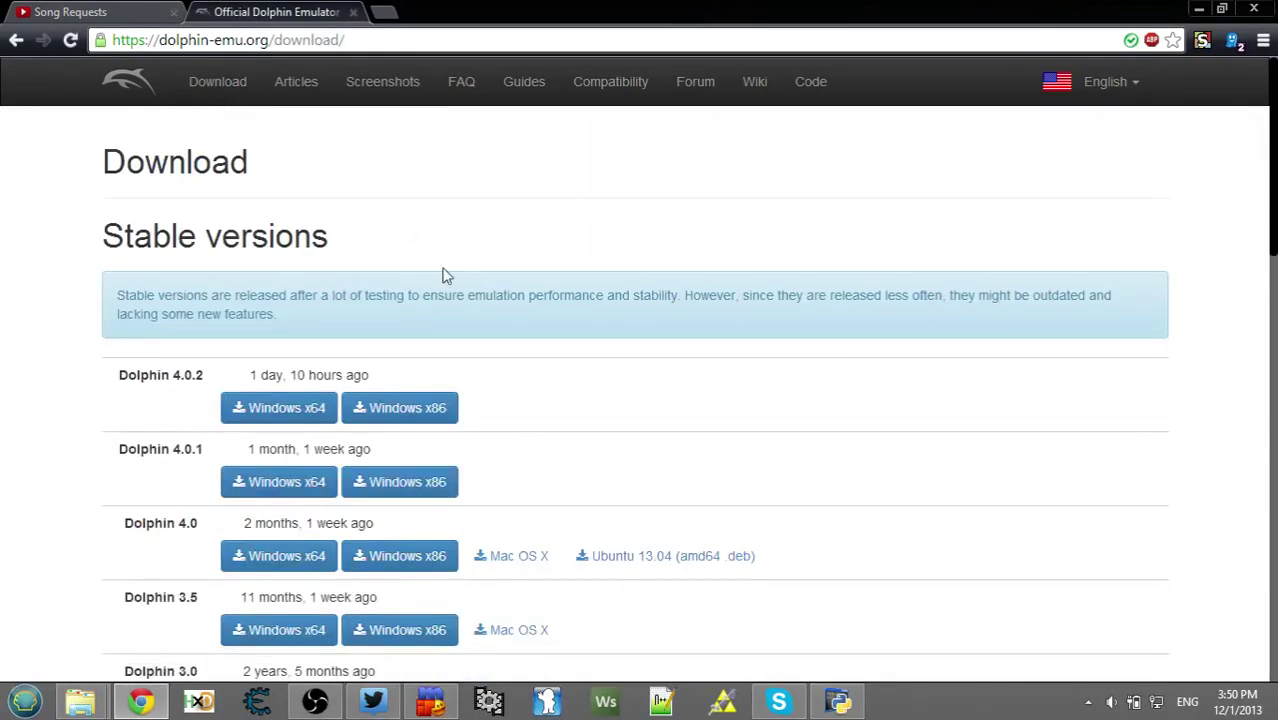
Look through the stable and development versions offered on the Dolphin download page.
scroll(254, 131, "down", 5)
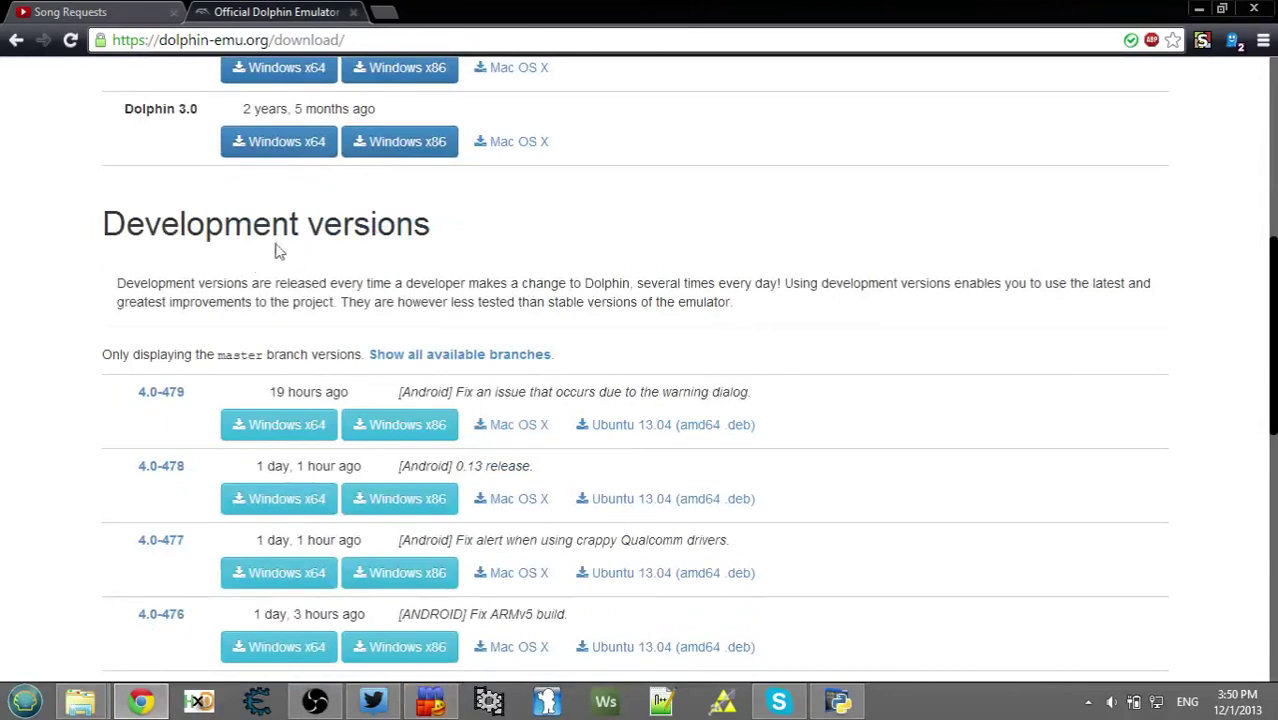
scroll(279, 300, "down", 1)
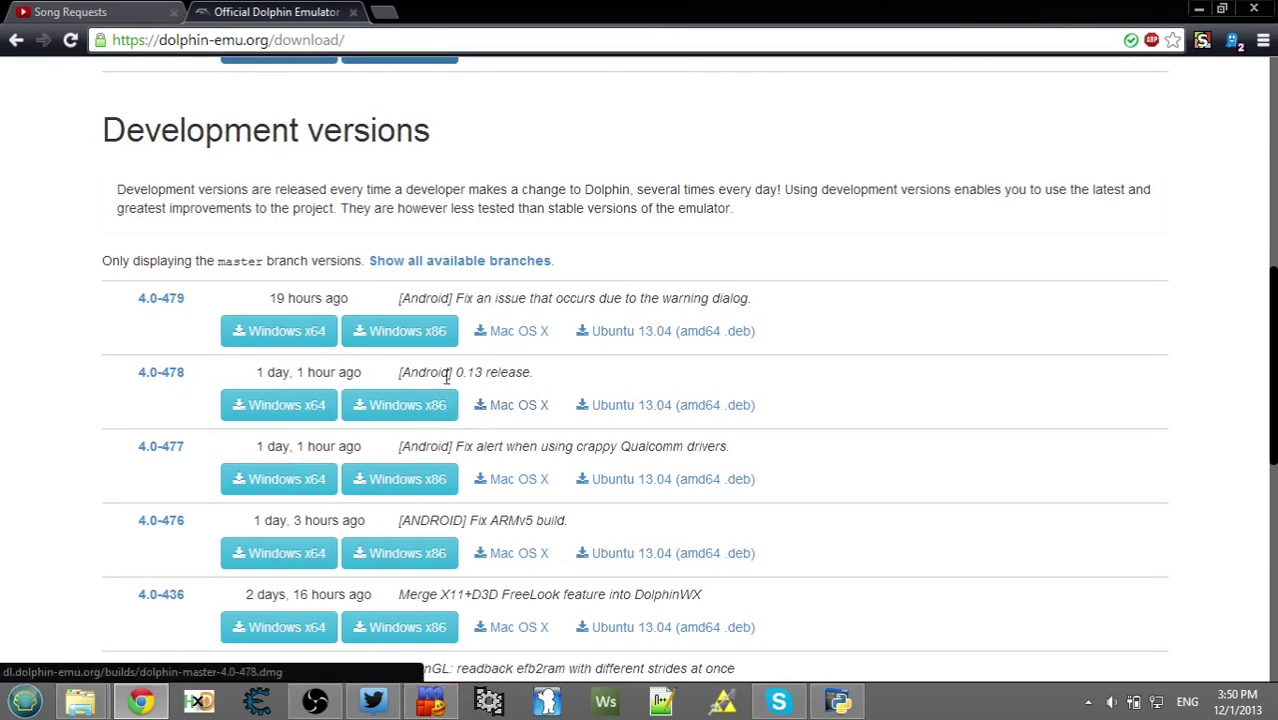
scroll(358, 270, "up", 5)
scroll(358, 270, "up", 2)
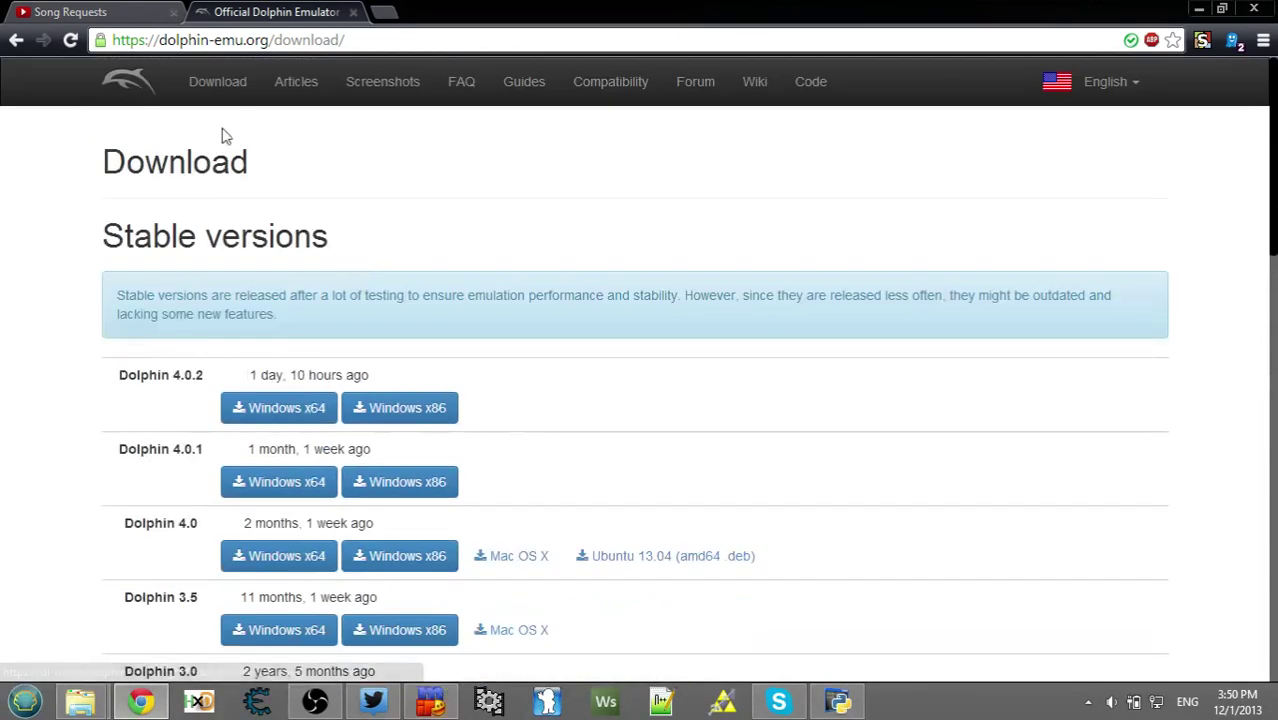
left_click(222, 88)
scroll(312, 392, "down", 1)
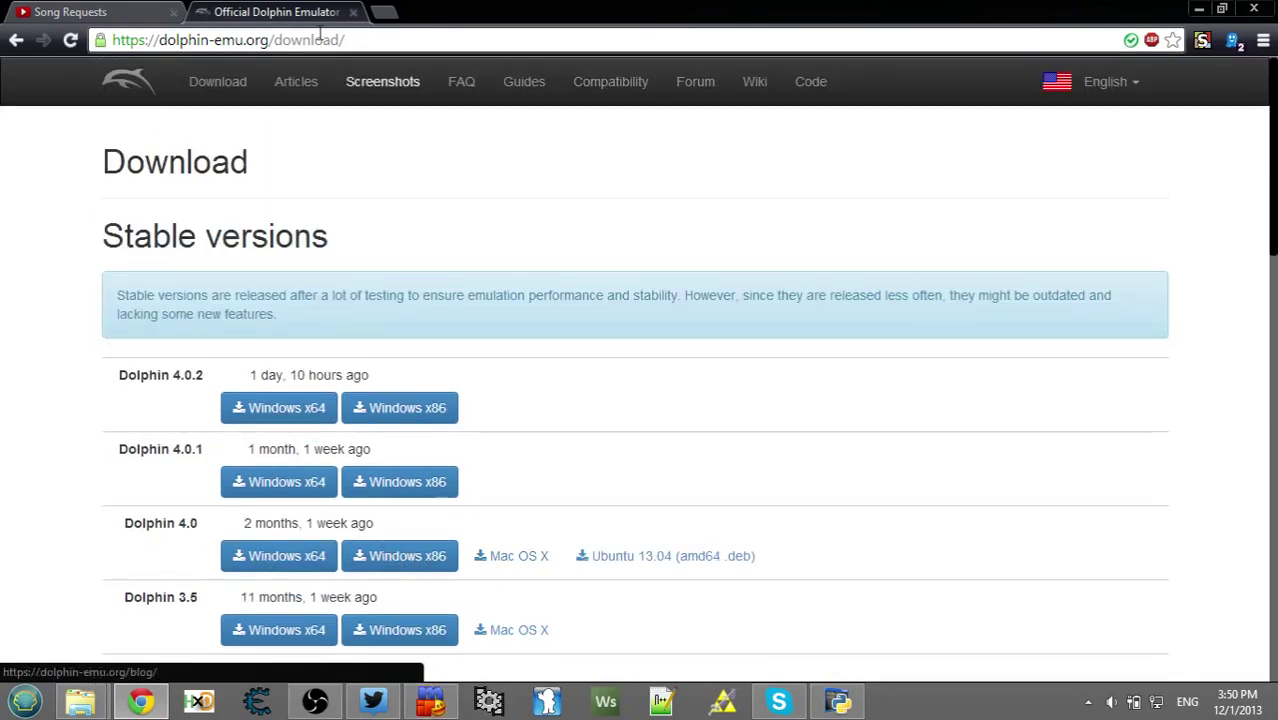
Put the browser away and launch Dolphin.exe from the Dolphin-x86 folder on the desktop.
left_click(70, 12)
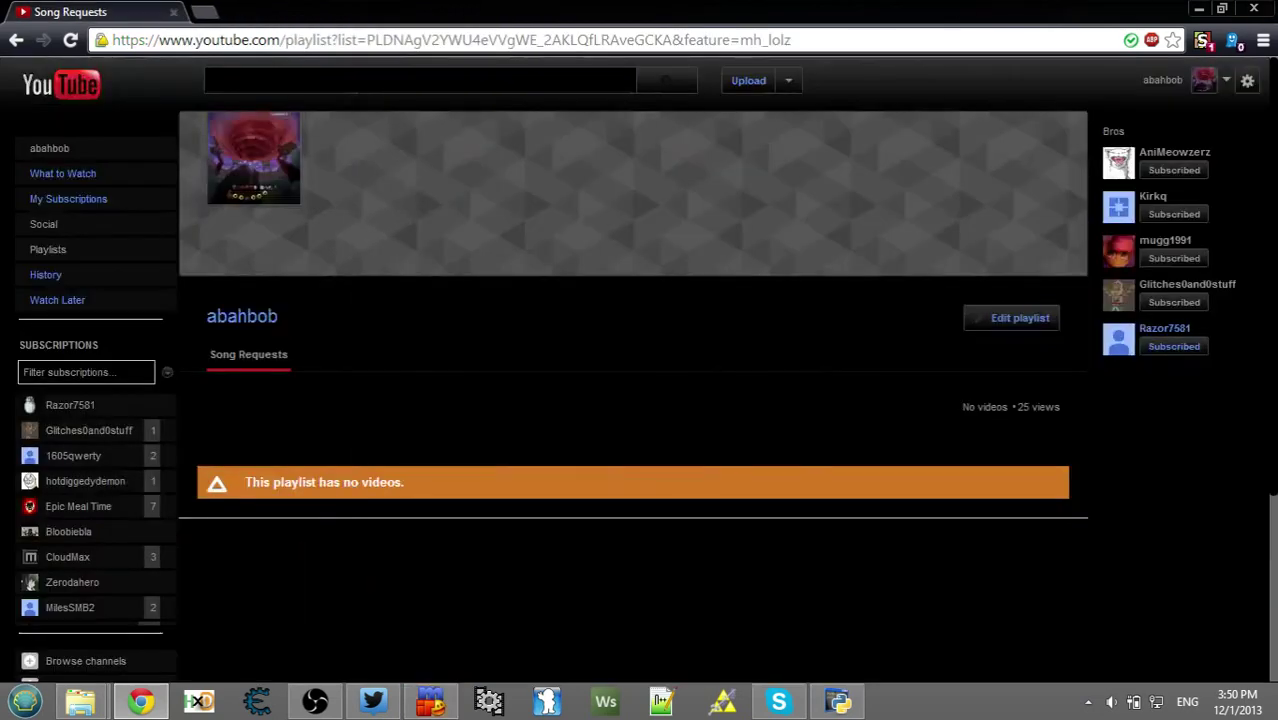
left_click(1199, 8)
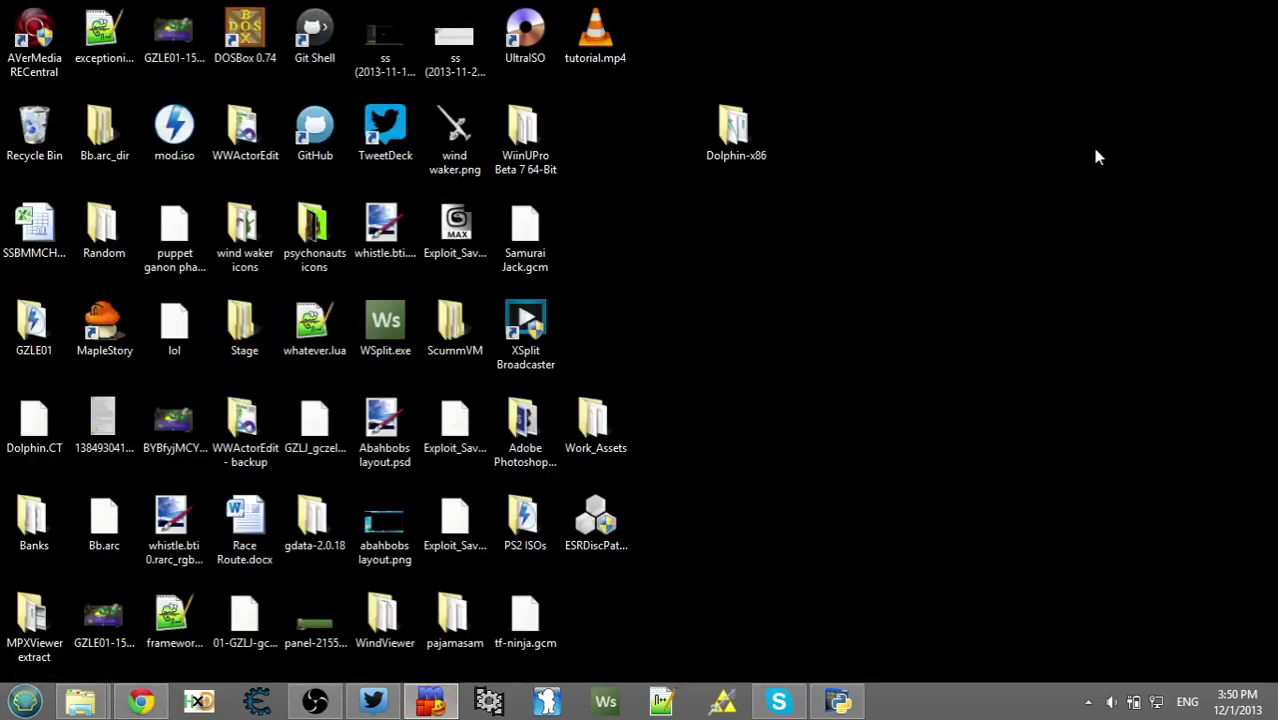
double_click(753, 147)
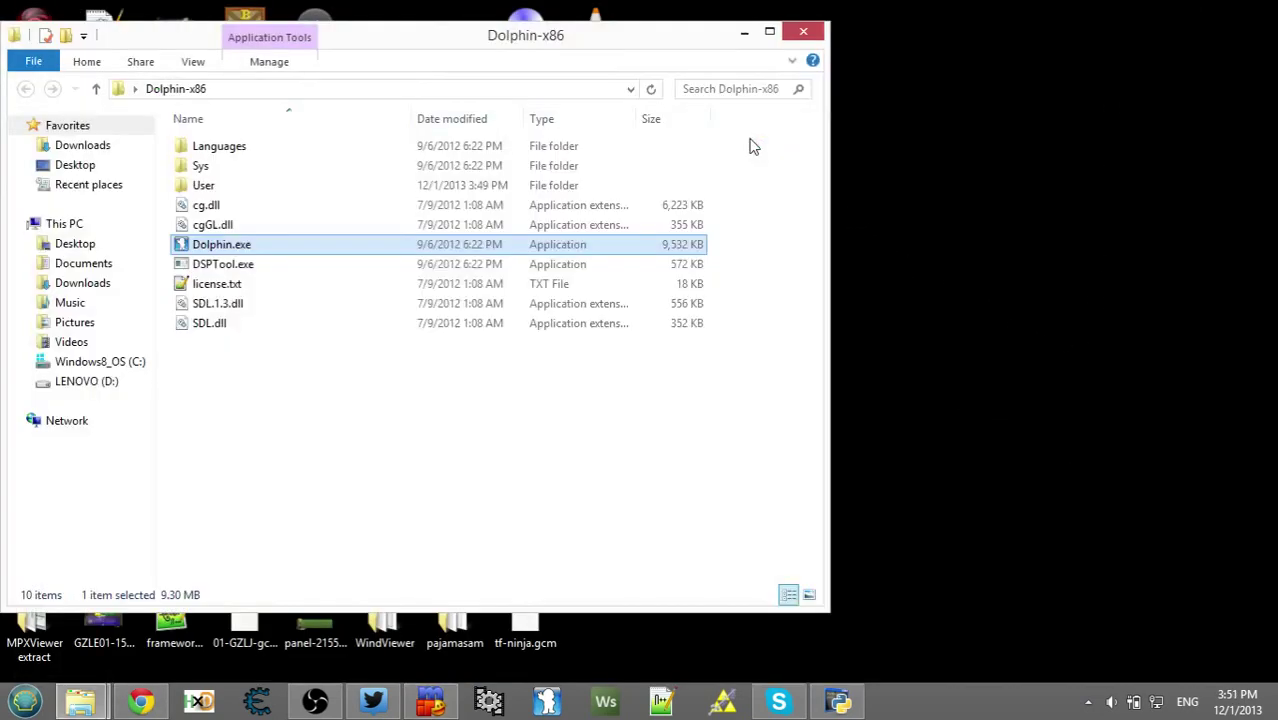
double_click(214, 247)
left_click(744, 32)
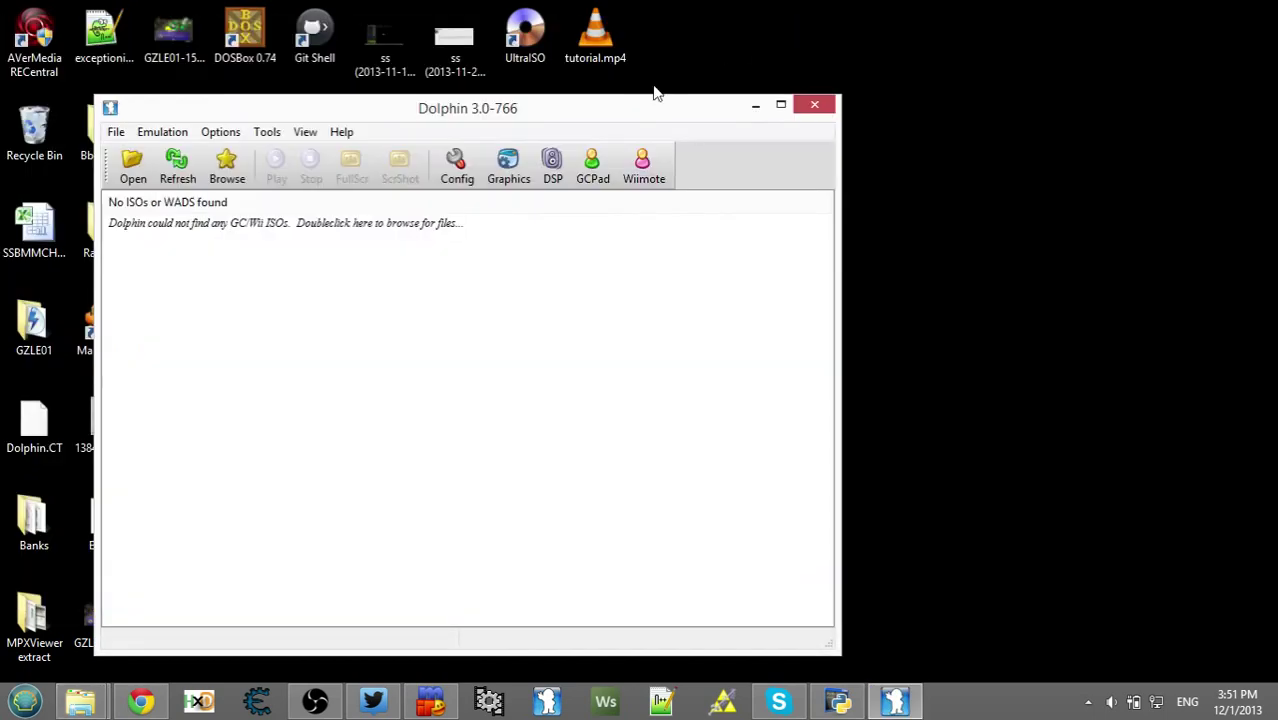
left_click_drag(518, 116, 435, 31)
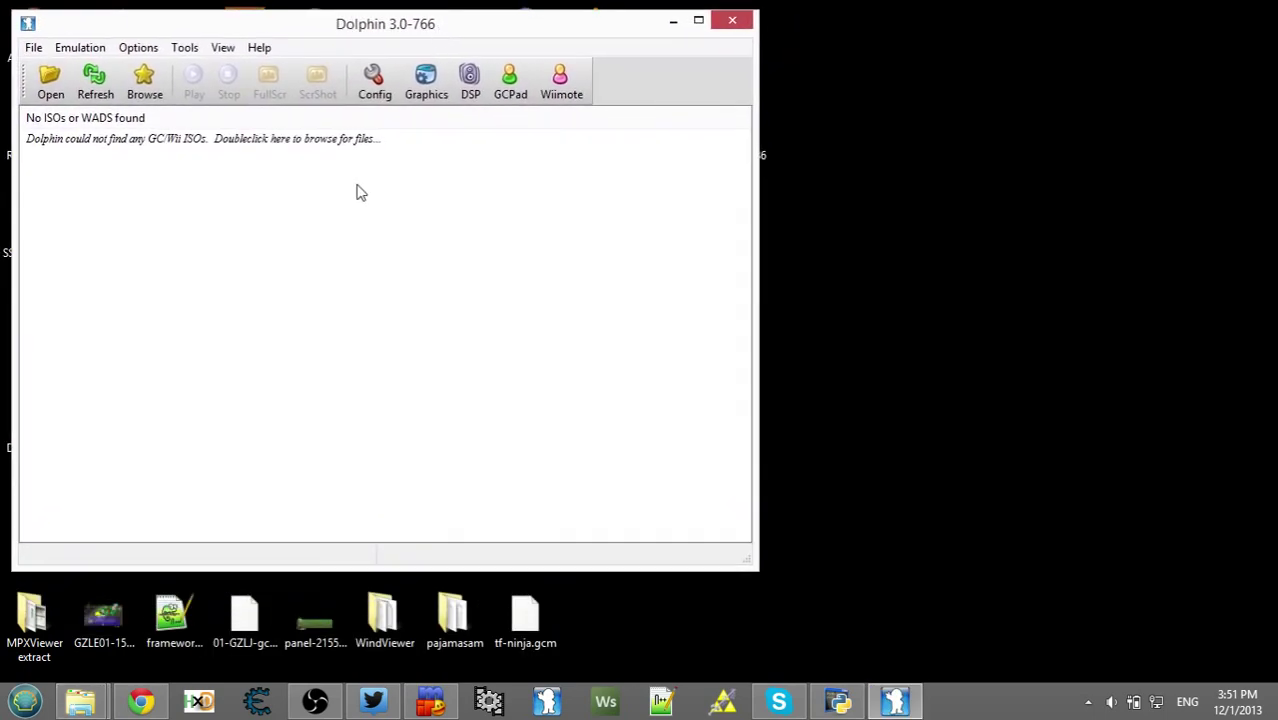
Add the ISOs folder inside Random > dolphins as a game directory.
double_click(257, 146)
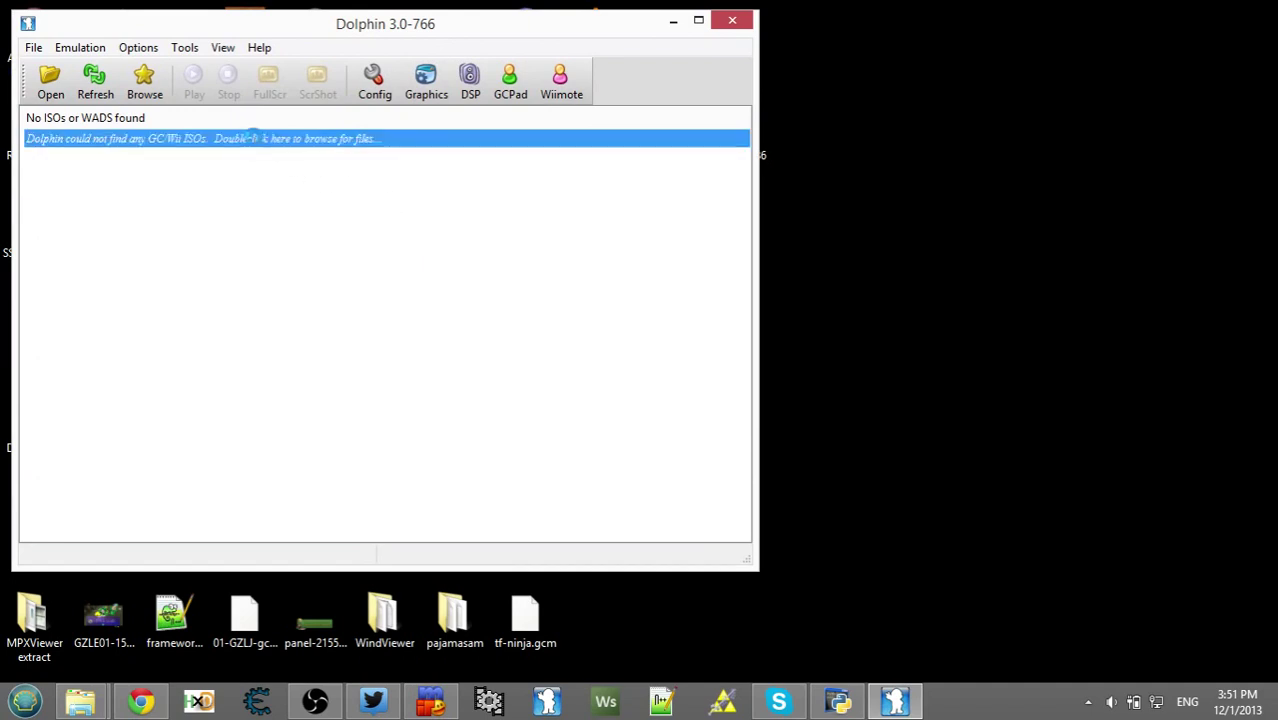
left_click_drag(690, 203, 765, 188)
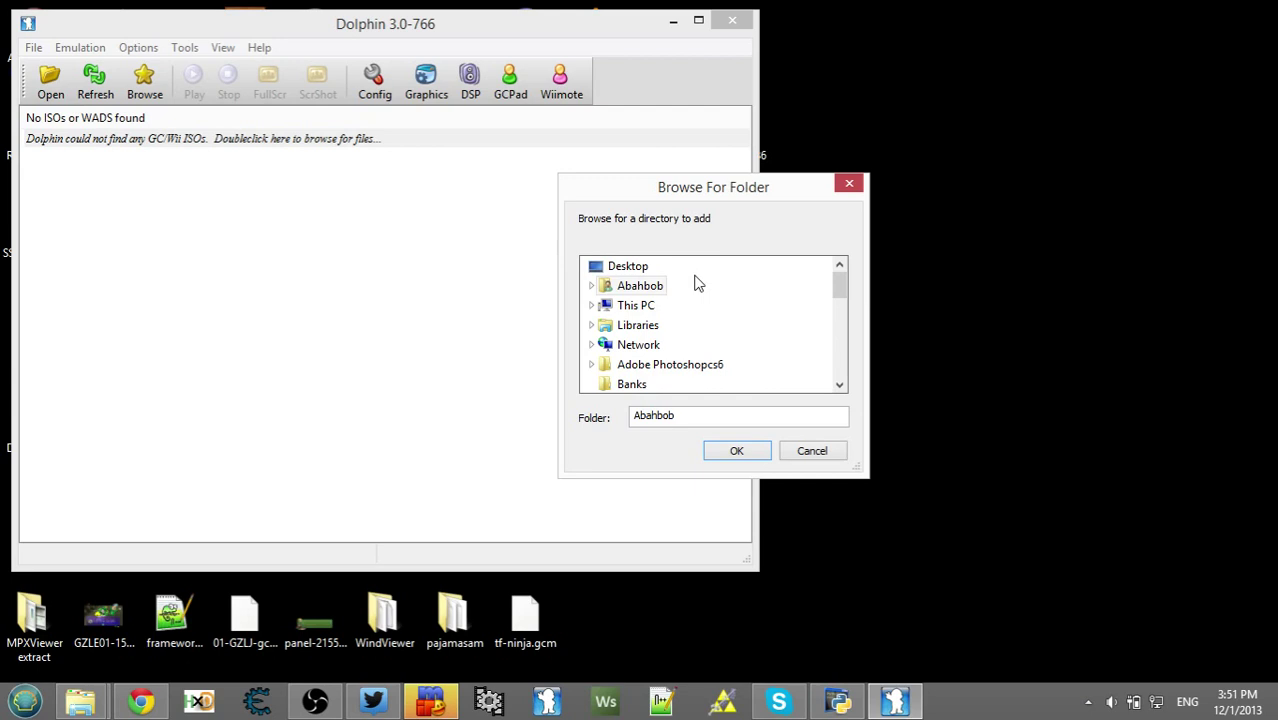
scroll(656, 325, "down", 5)
scroll(648, 348, "up", 4)
scroll(600, 360, "down", 1)
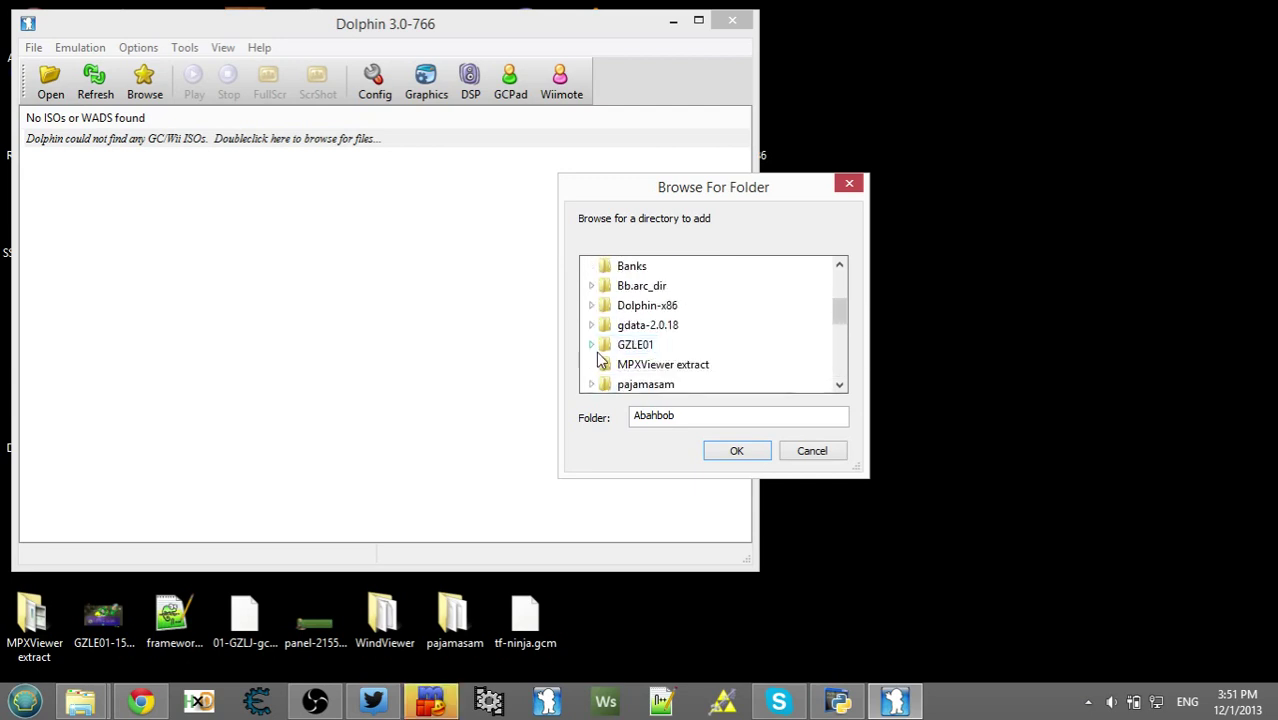
scroll(596, 360, "down", 1)
left_click(589, 380)
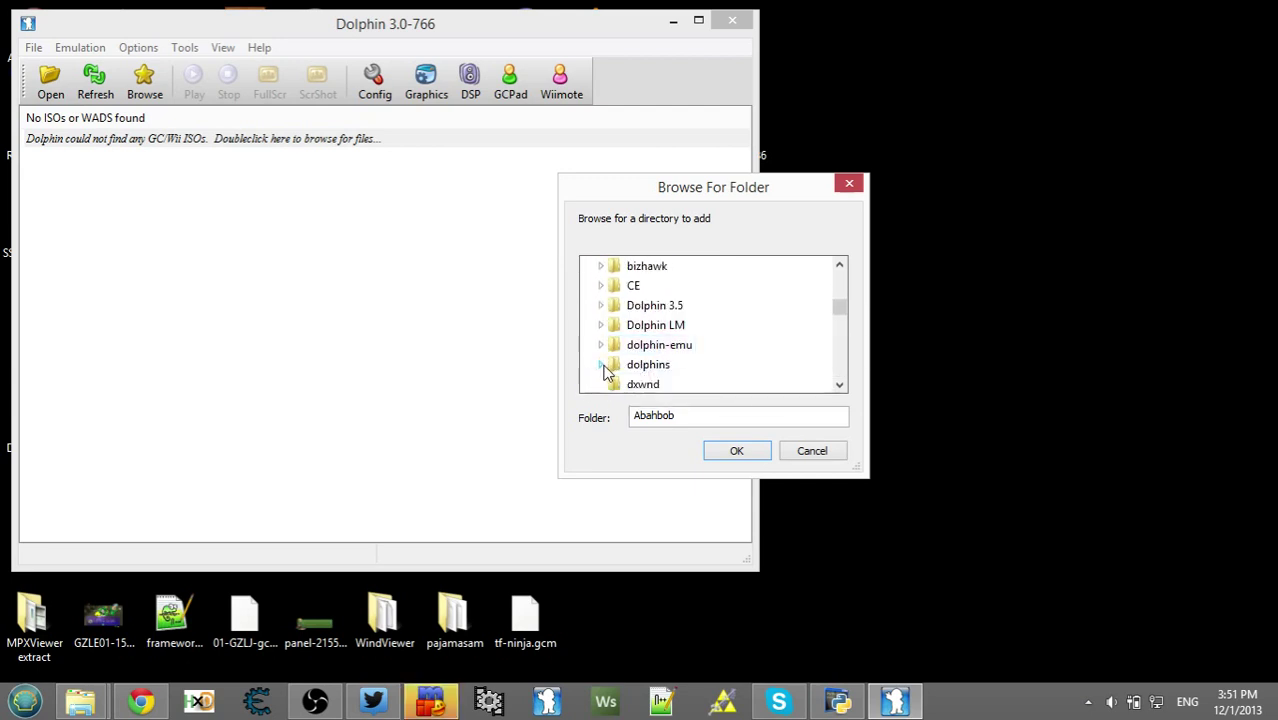
left_click(601, 365)
left_click(647, 326)
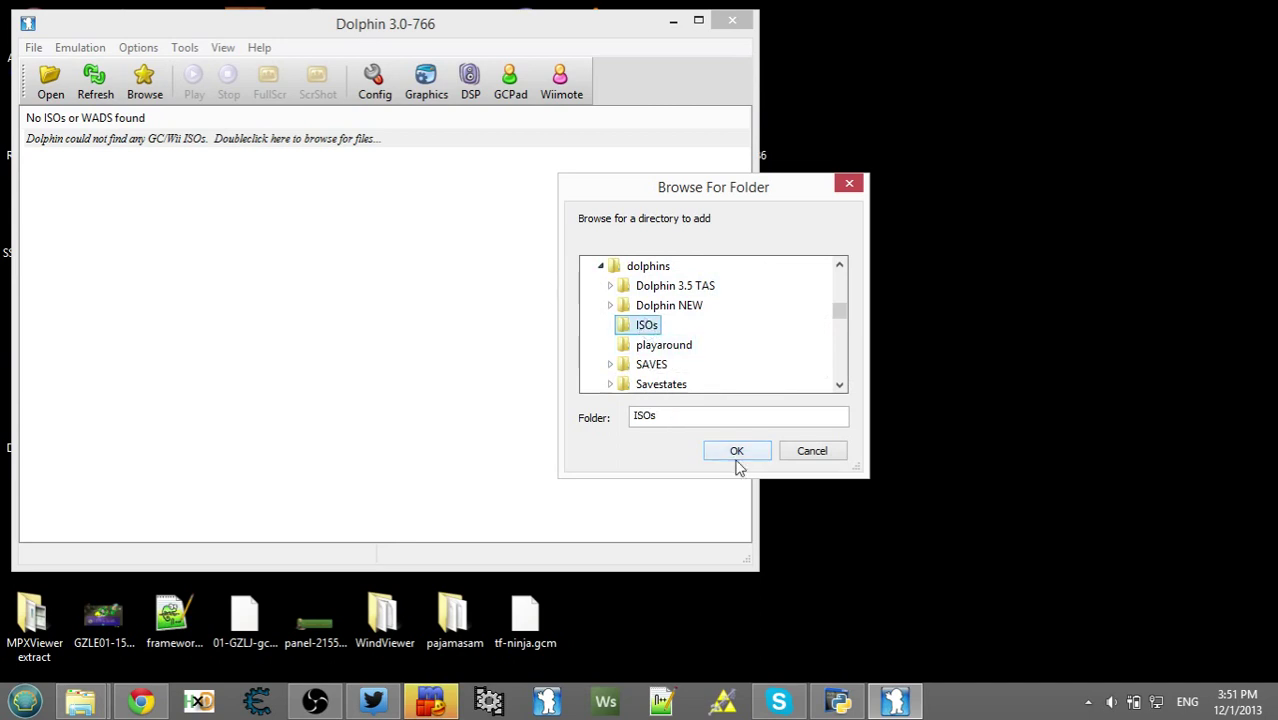
left_click(736, 451)
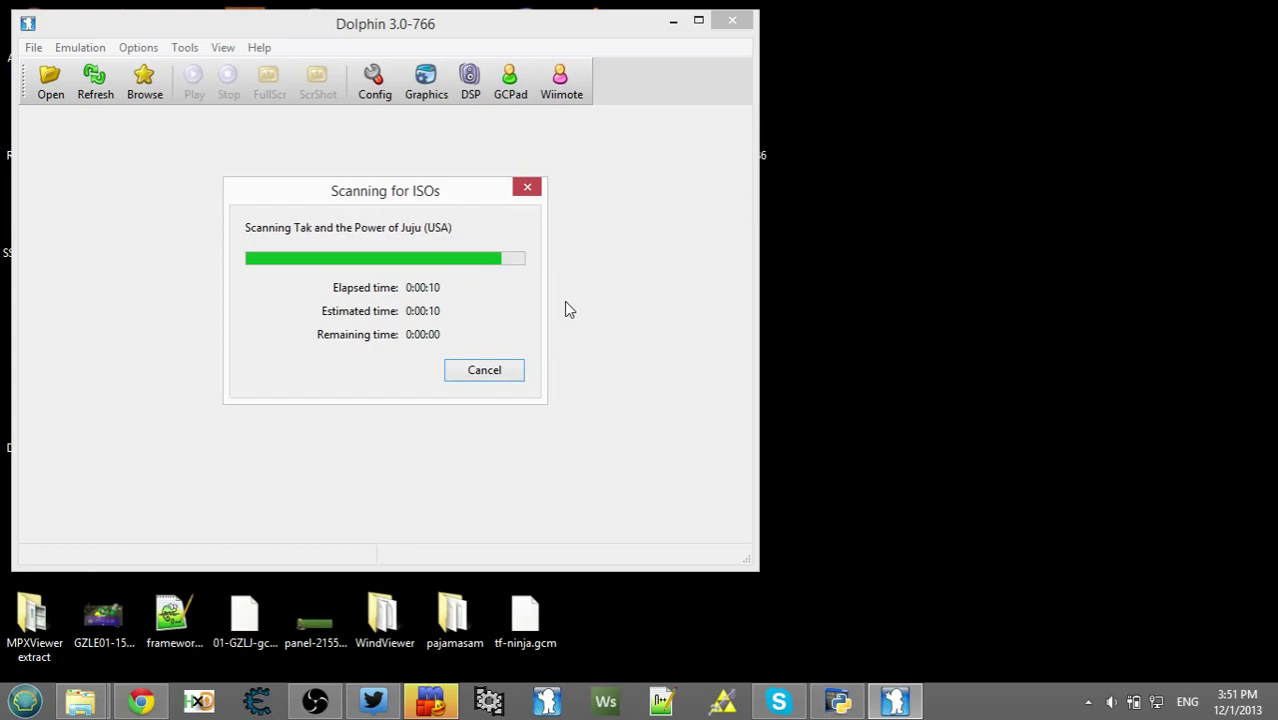
Select the 1.4 GB Japanese Zelda game ゼルダの伝説～風のタクト～ in the game list.
scroll(280, 370, "down", 7)
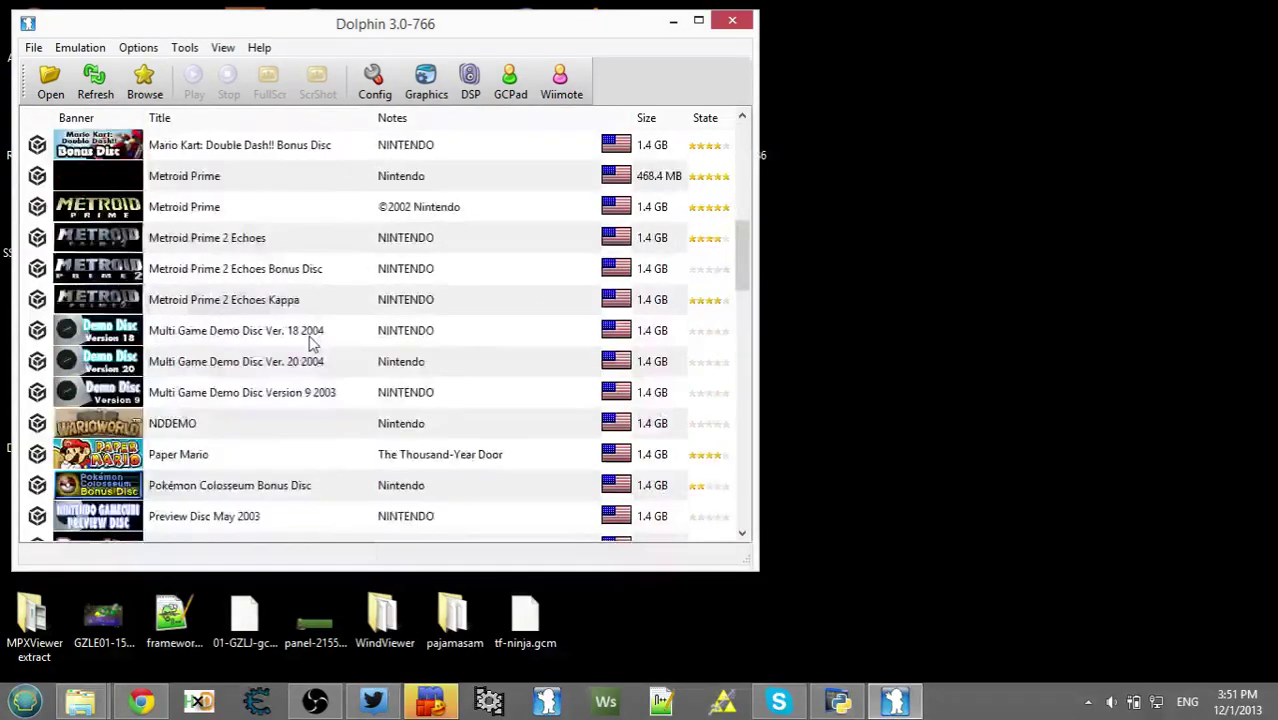
scroll(310, 340, "down", 12)
scroll(311, 340, "up", 3)
scroll(309, 325, "down", 2)
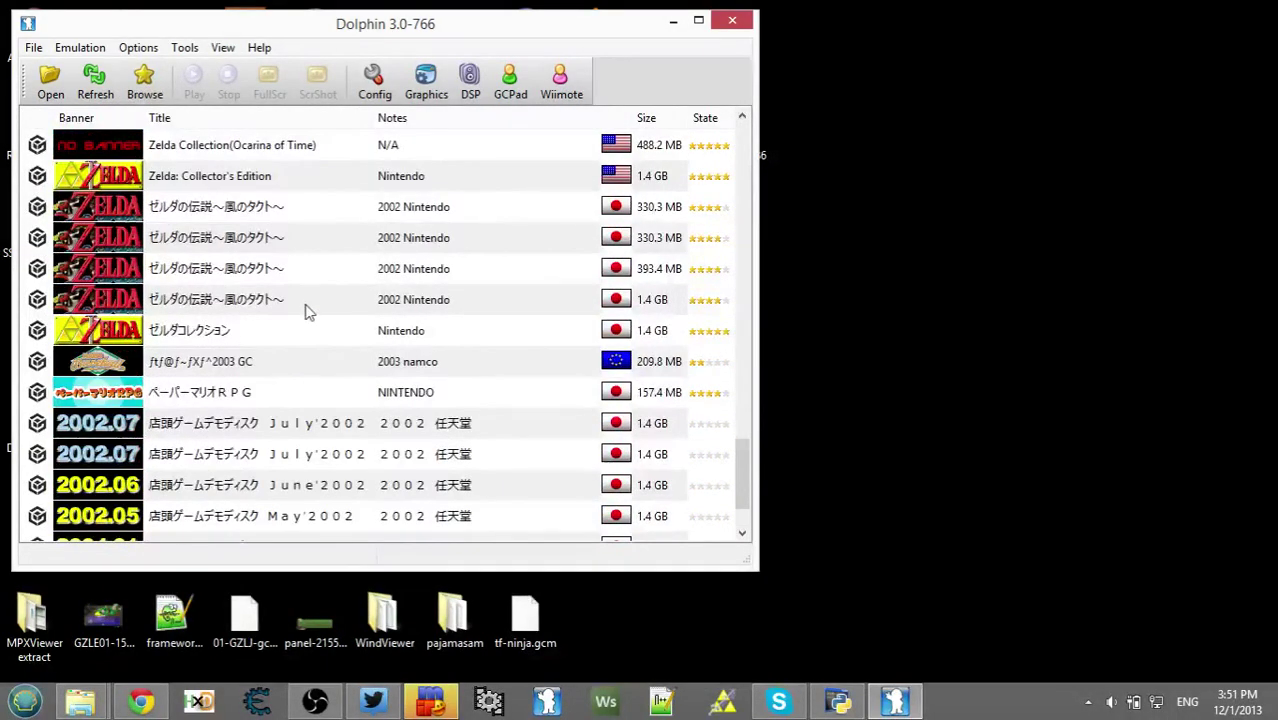
left_click(308, 305)
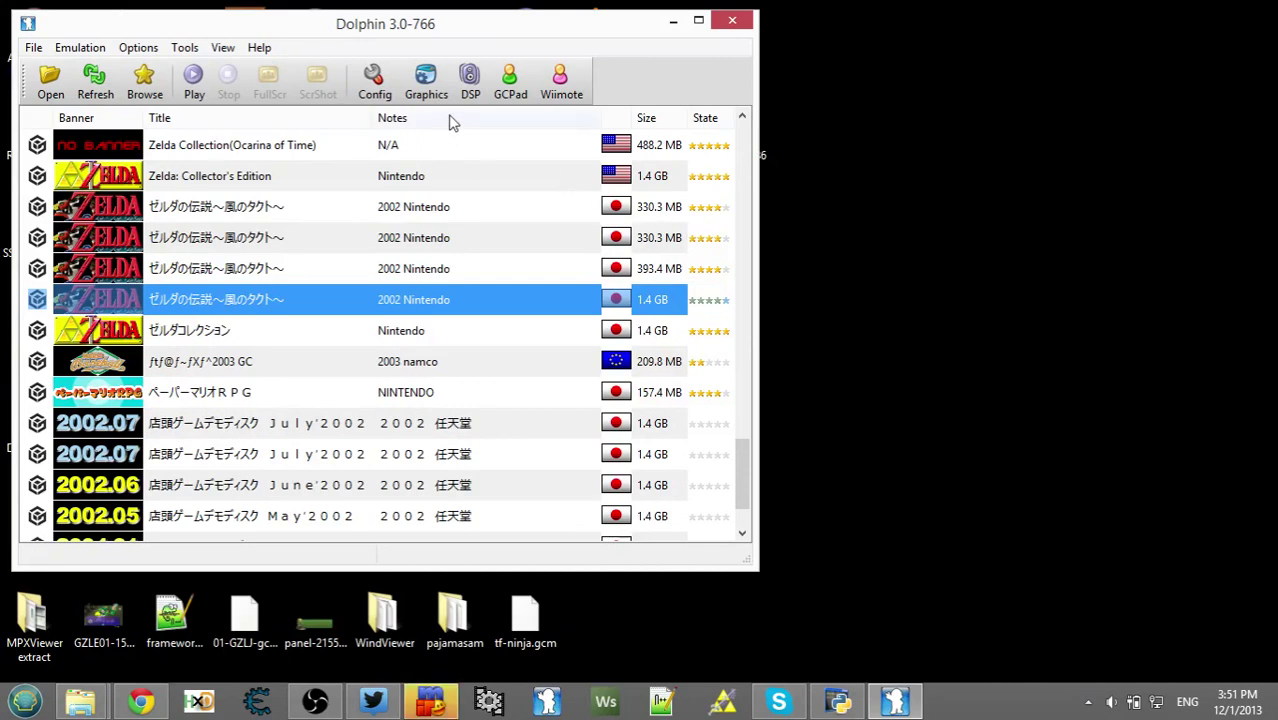
Disable idle skipping and choose the DSP LLE recompiler as the audio engine in the emulator configuration.
left_click(385, 84)
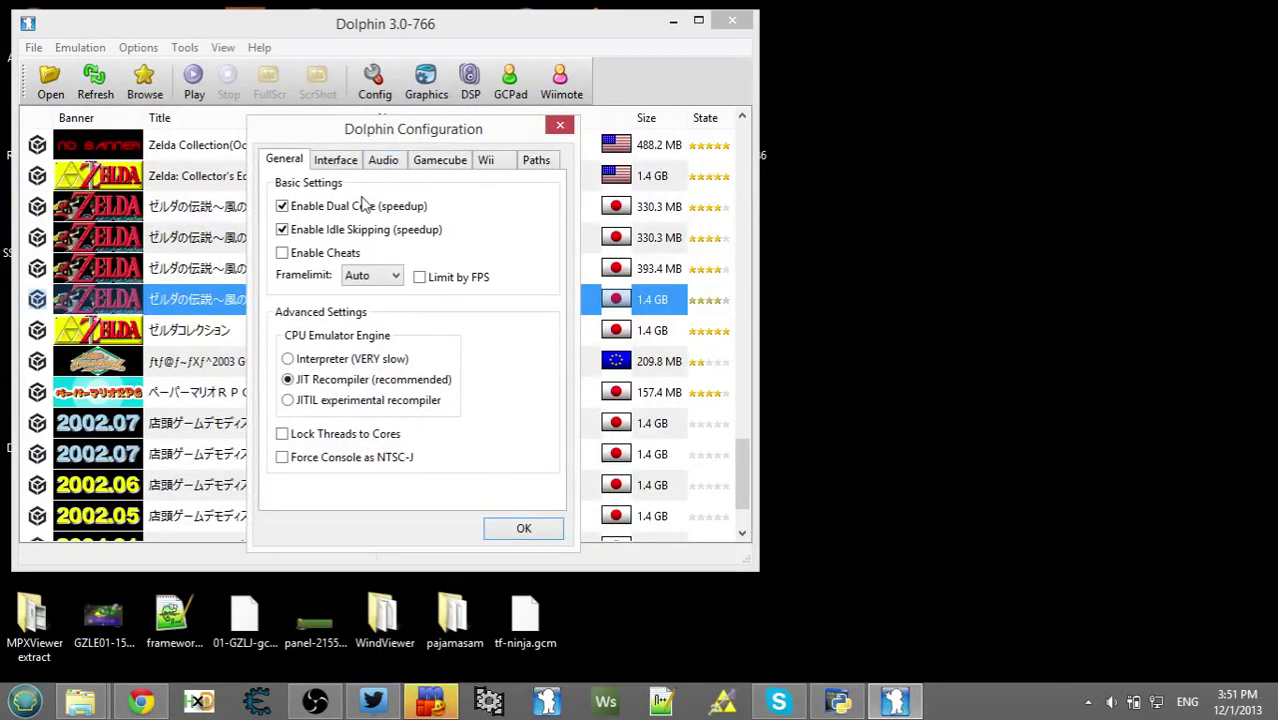
left_click(366, 233)
left_click(383, 161)
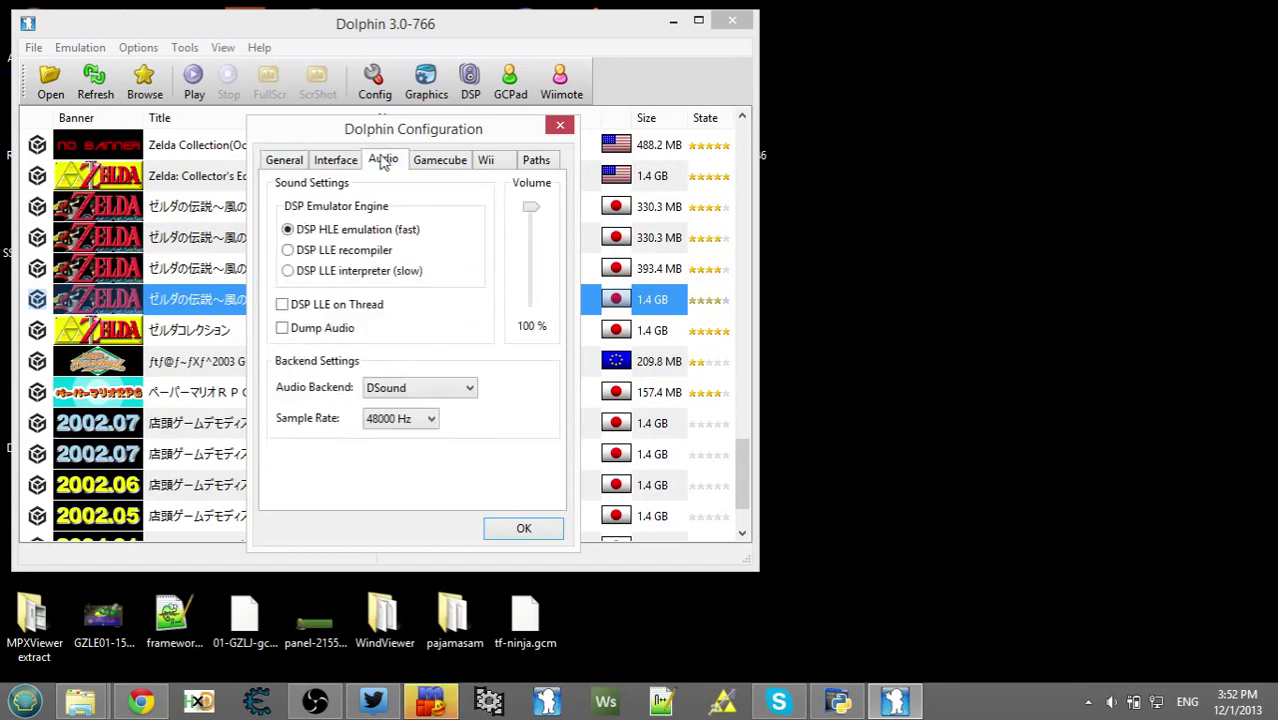
left_click(303, 166)
left_click(372, 166)
left_click_drag(380, 133, 365, 82)
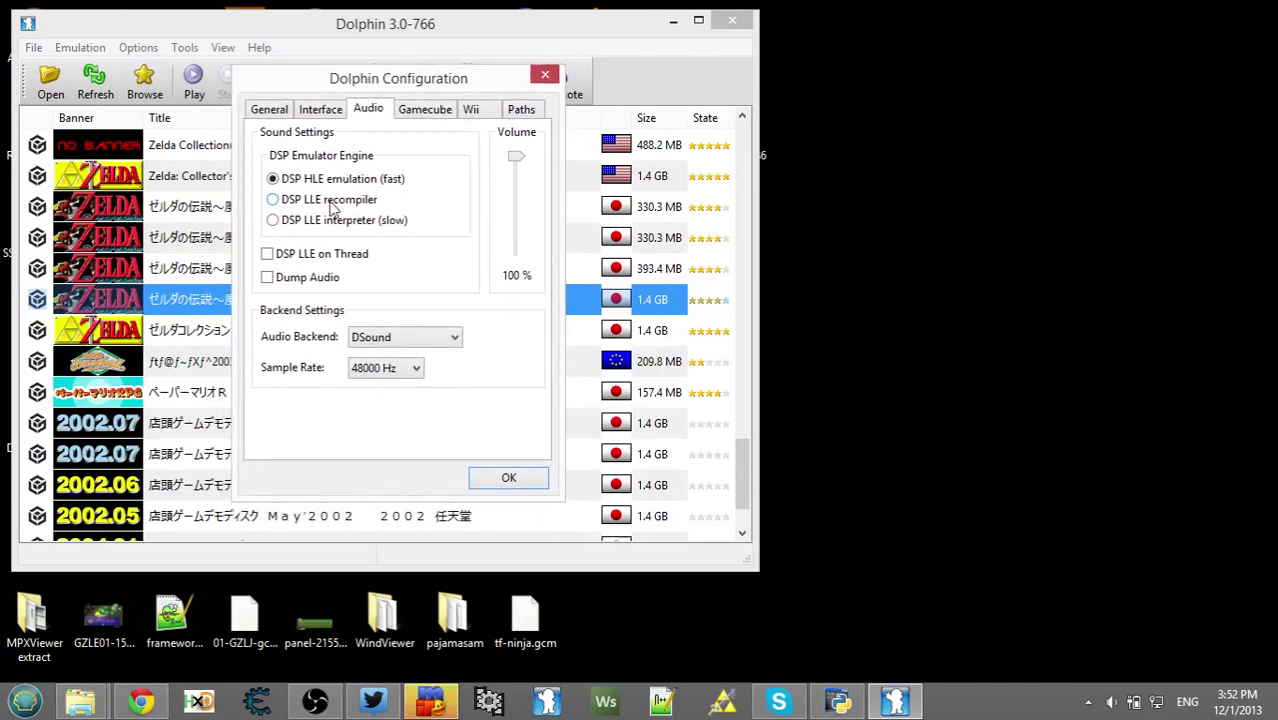
left_click(515, 481)
Try to start the selected Japanese Zelda game with the DSP LLE audio engine.
double_click(370, 299)
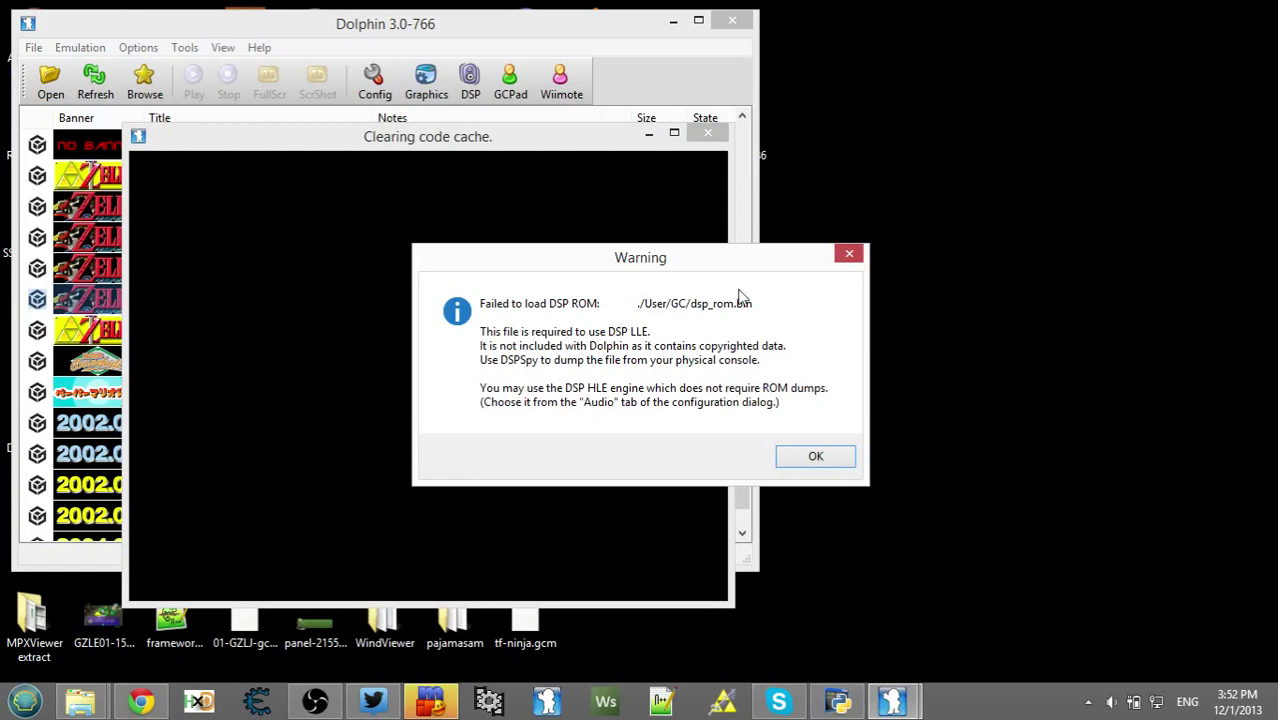
left_click_drag(579, 257, 402, 211)
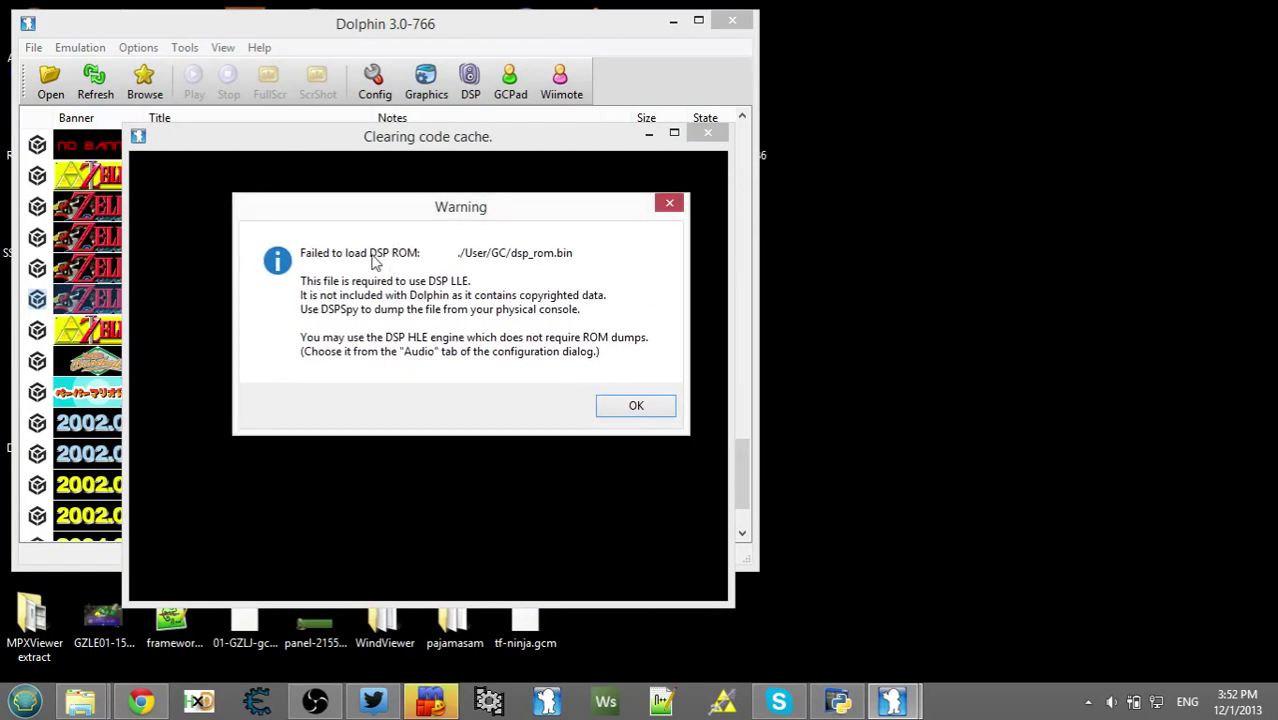
left_click(624, 411)
left_click(725, 414)
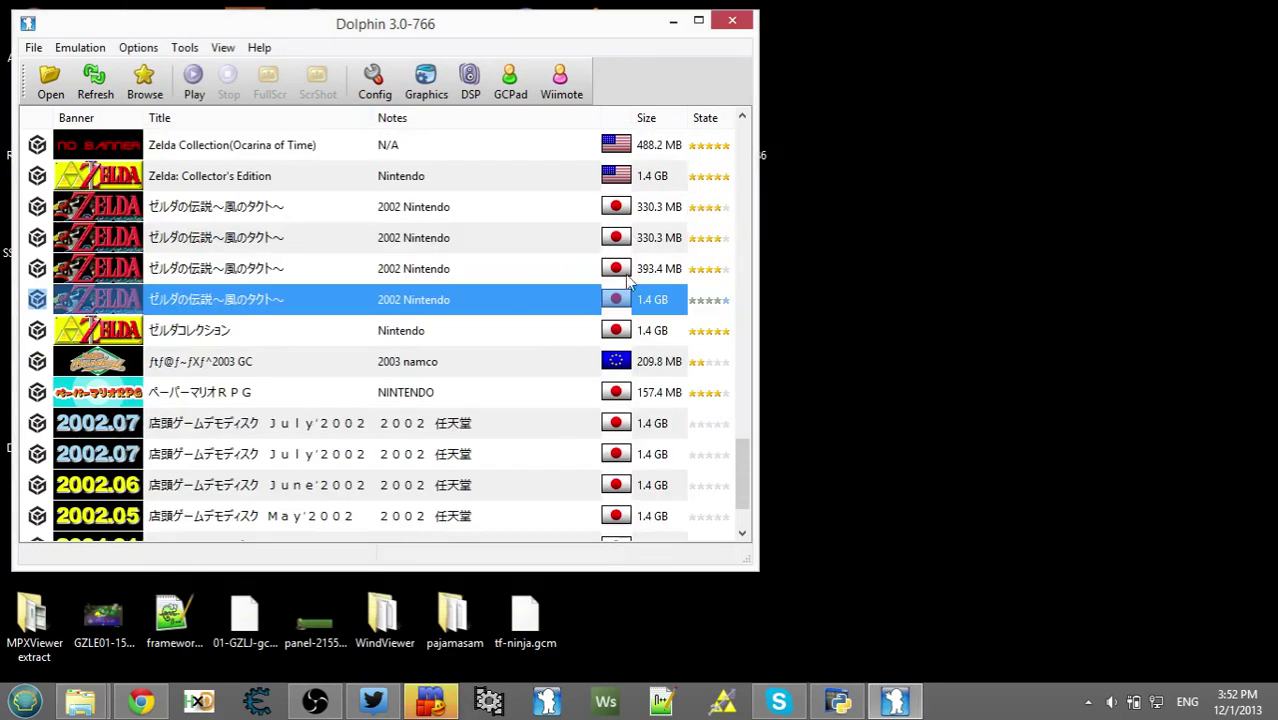
Open the GC folder of Dolphin NEW in File Explorer and select dsp_coef.bin and dsp_rom.bin.
left_click(82, 702)
left_click(330, 610)
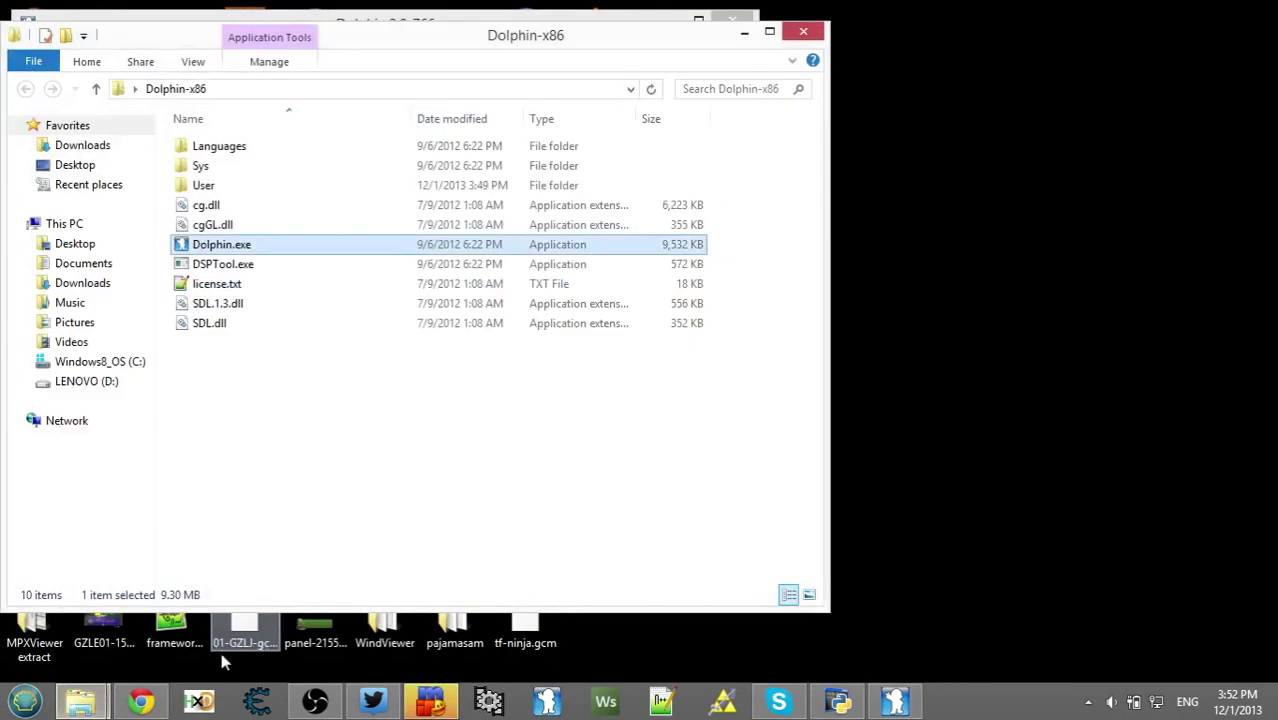
left_click(107, 640)
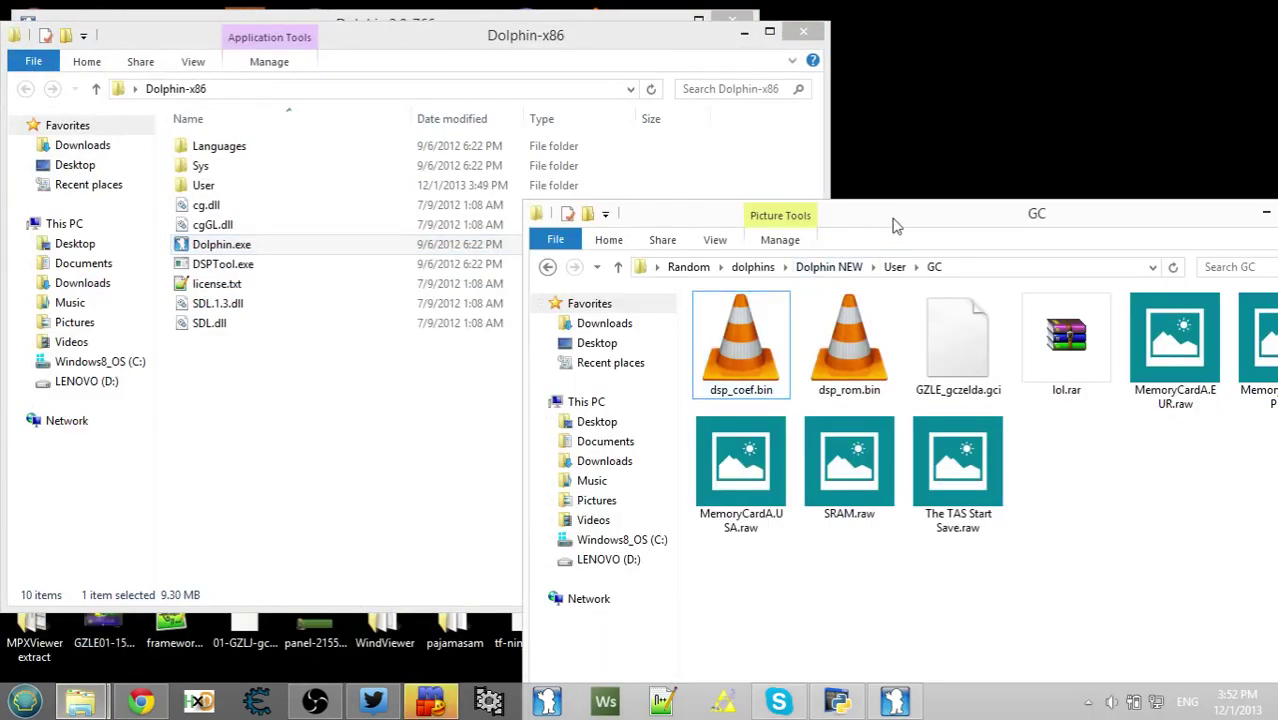
left_click_drag(893, 221, 897, 200)
left_click(742, 315)
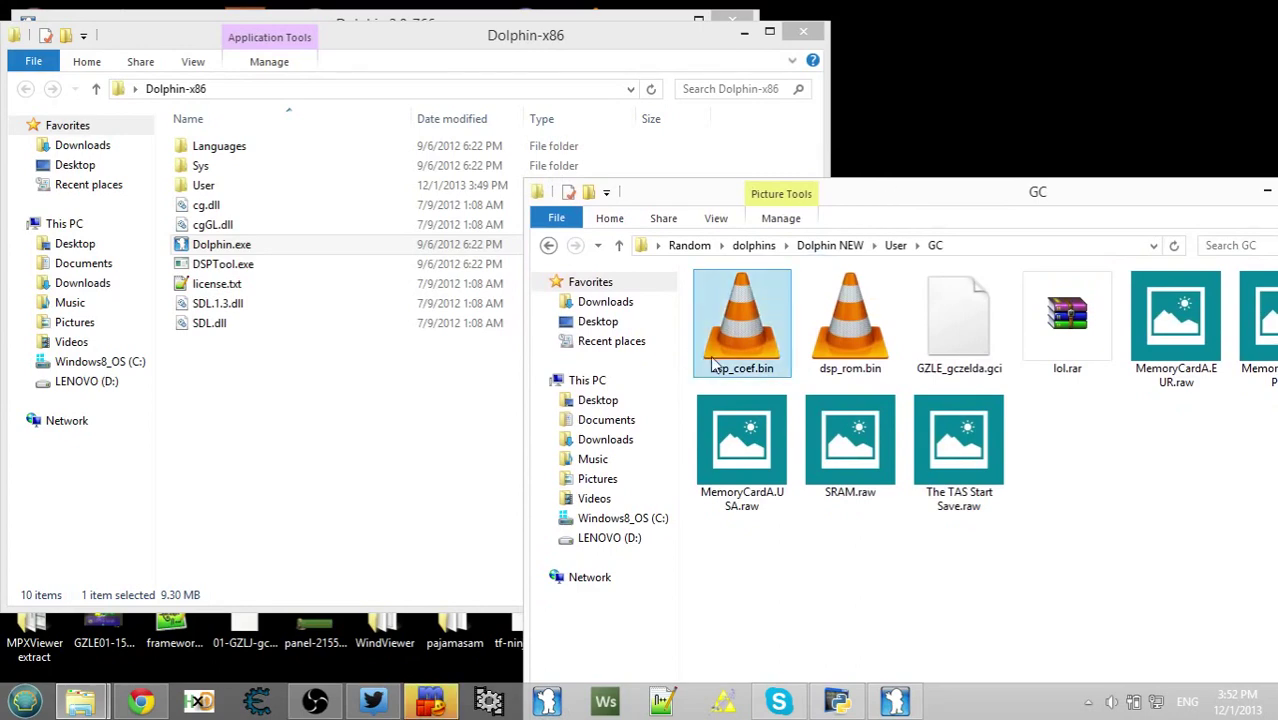
left_click(850, 313, "ctrl")
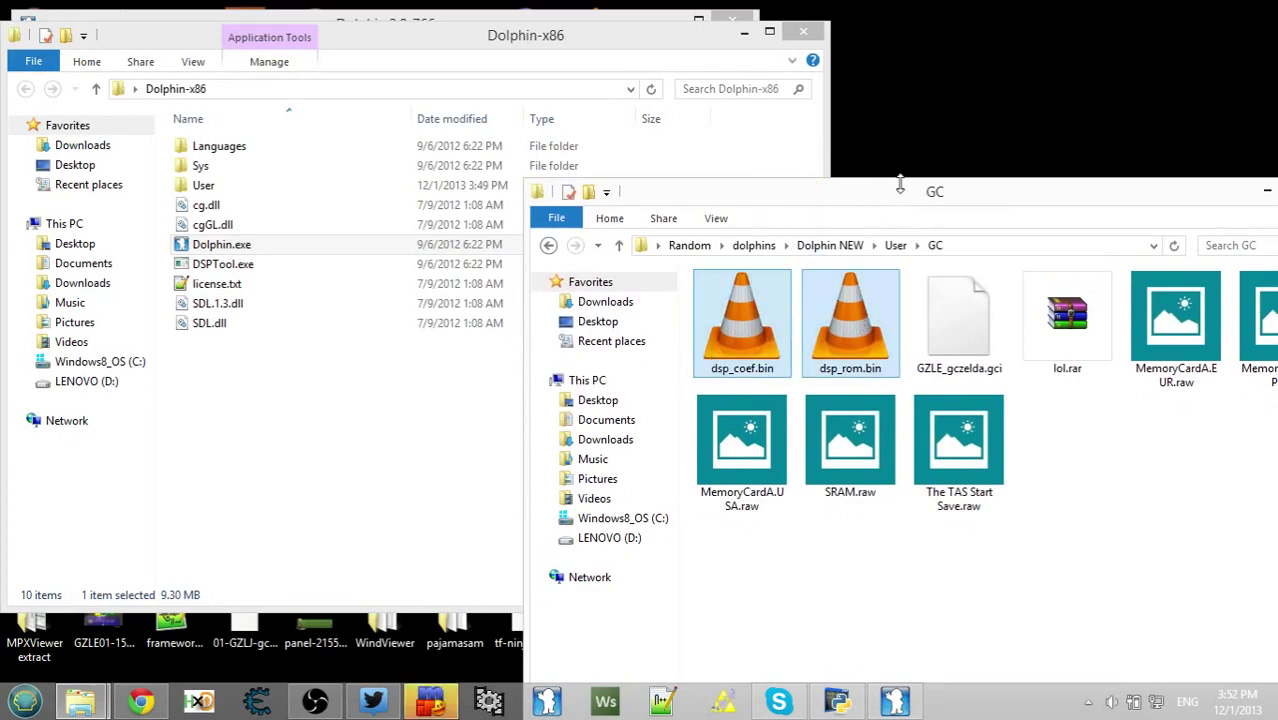
left_click_drag(900, 185, 927, 204)
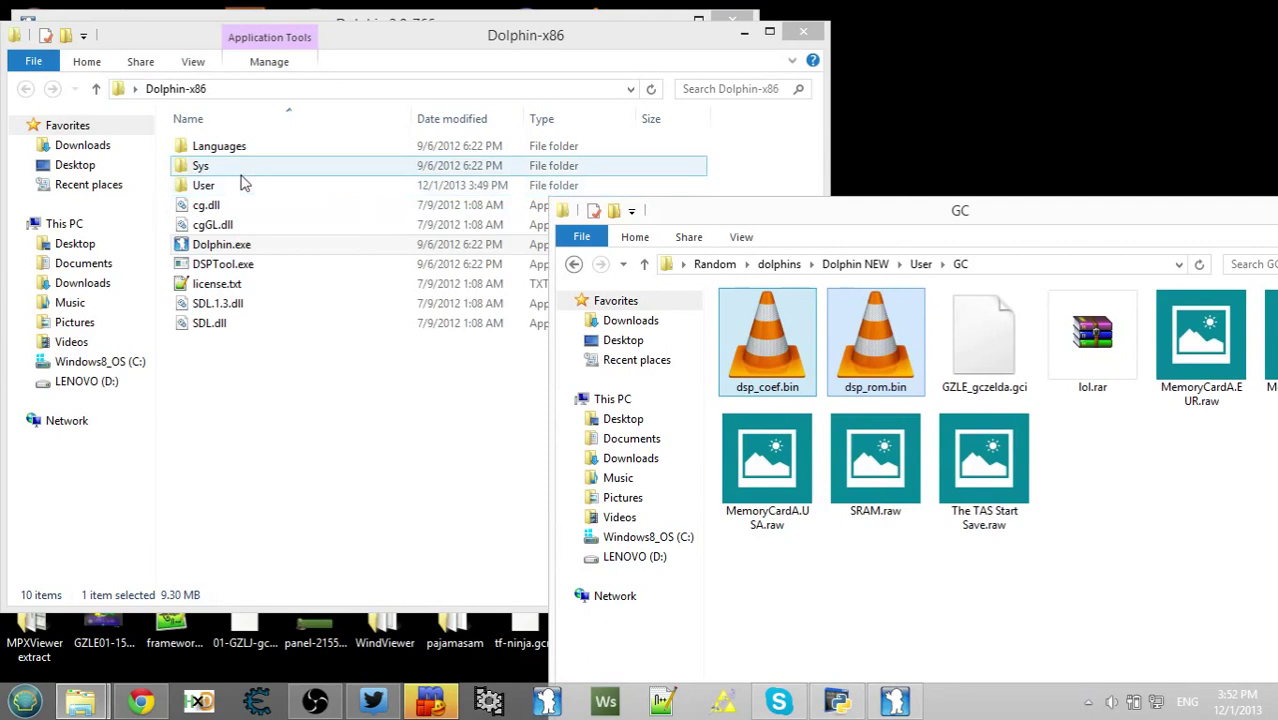
Copy the two selected DSP files into Dolphin-x86 > User > GC and close both folder windows.
double_click(243, 183)
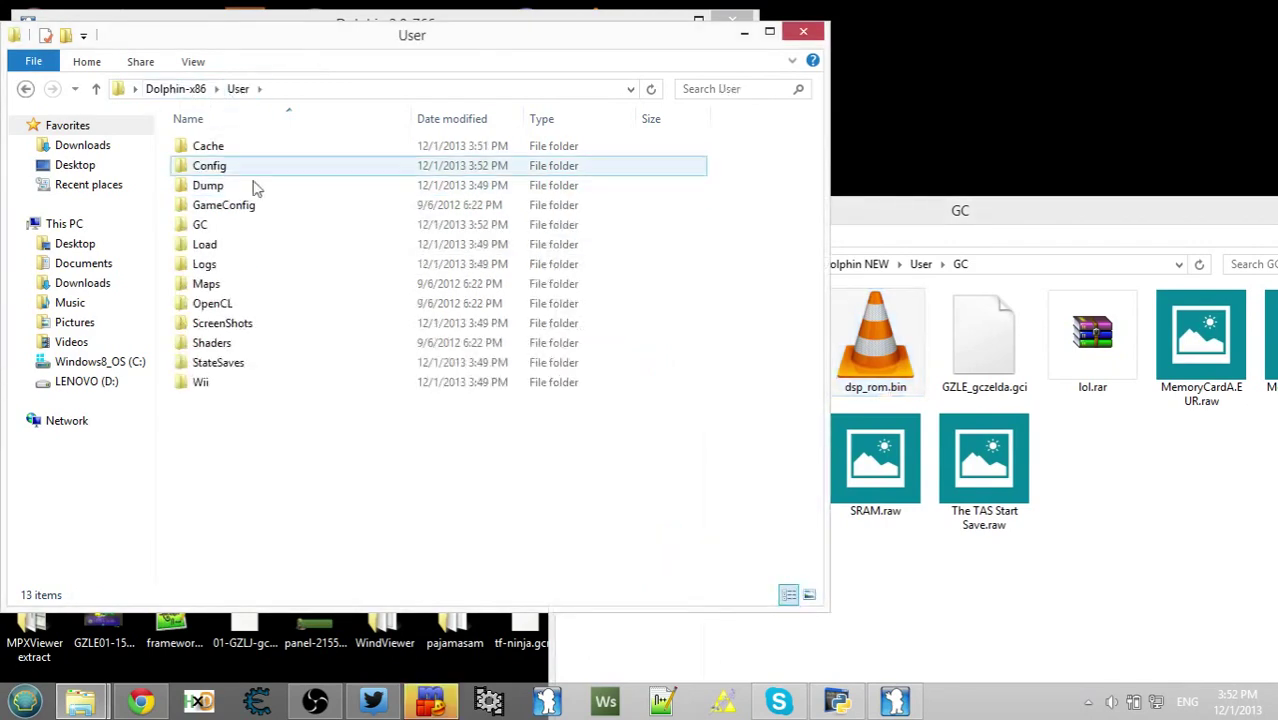
double_click(255, 230)
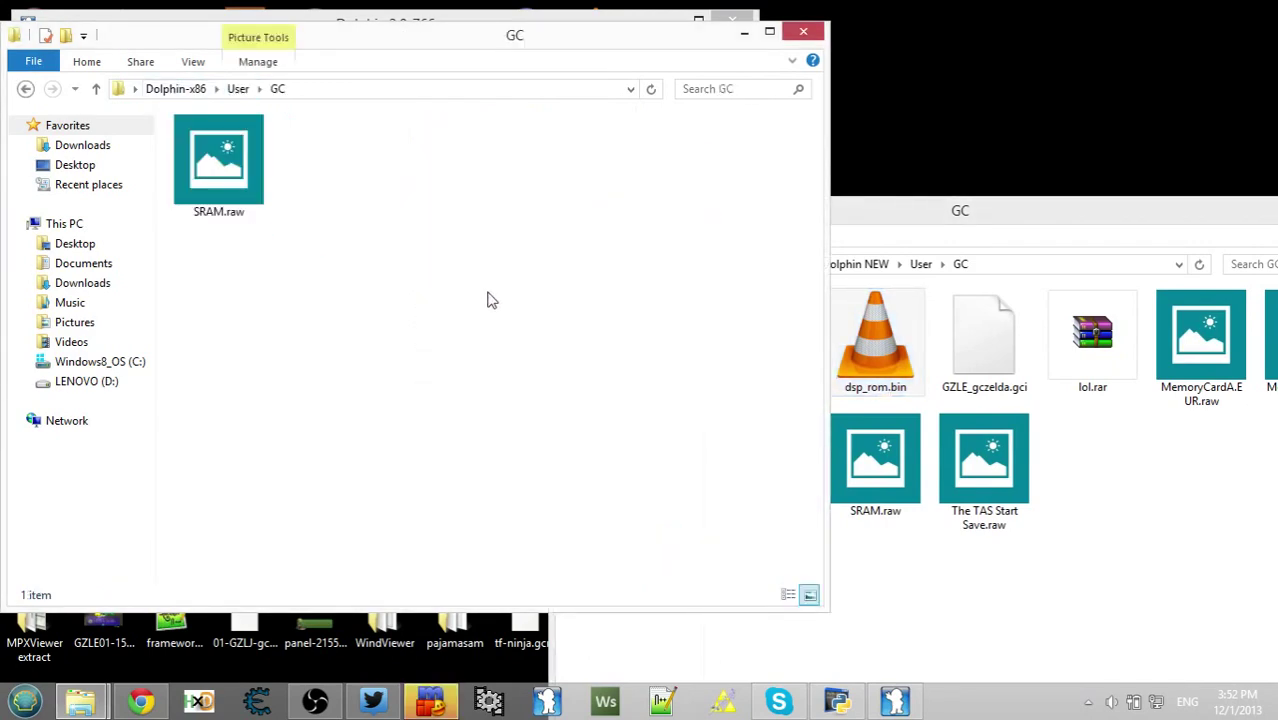
key("alt+Tab")
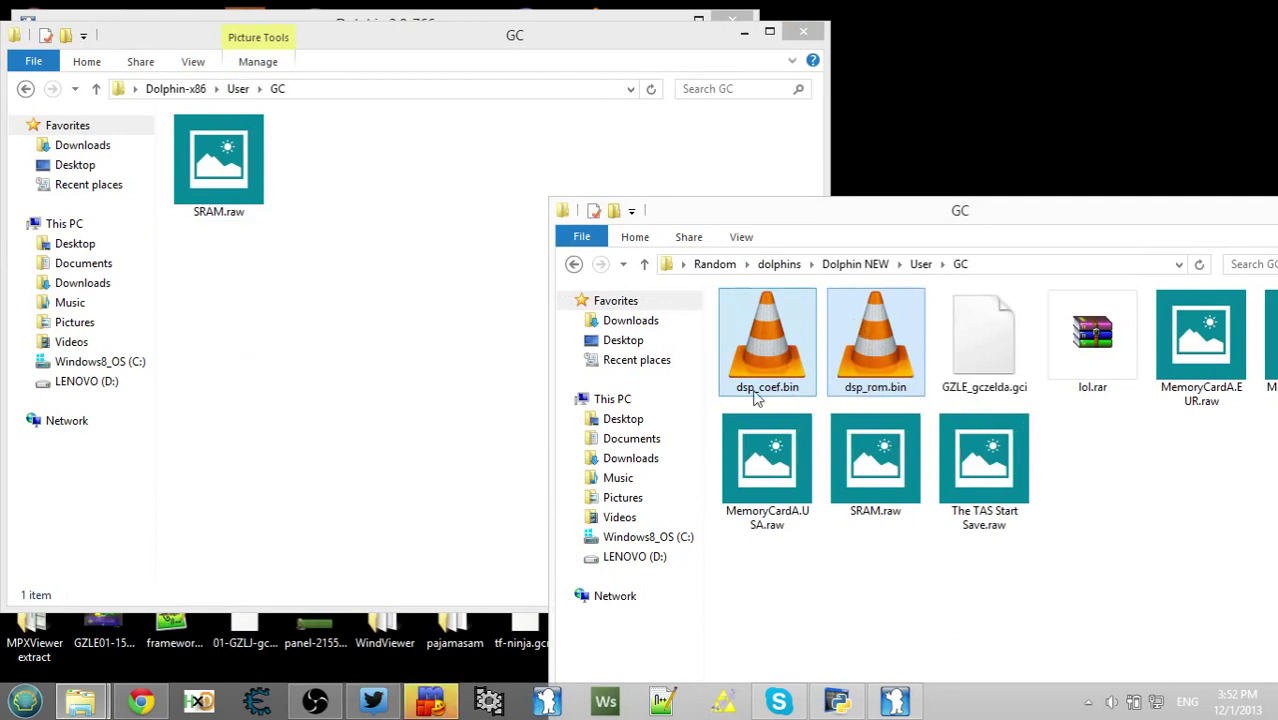
left_click_drag(757, 397, 431, 299)
left_click_drag(680, 218, 680, 297)
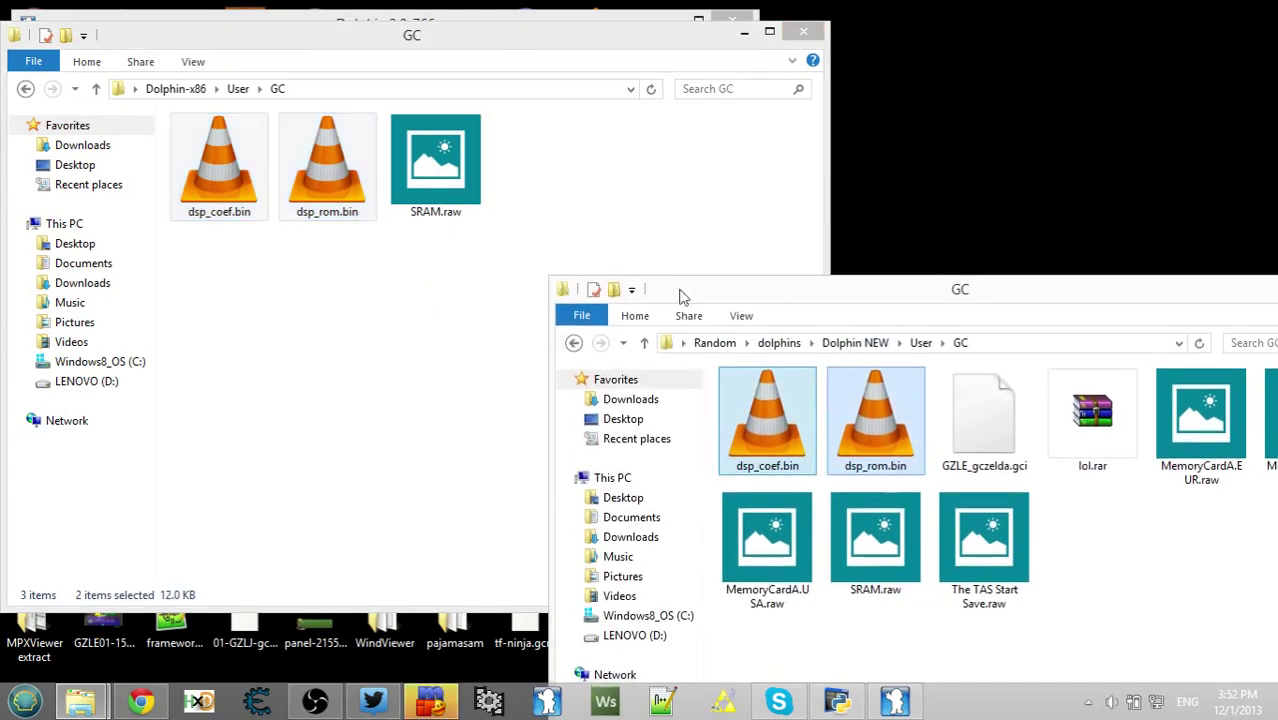
left_click_drag(1036, 294, 532, 286)
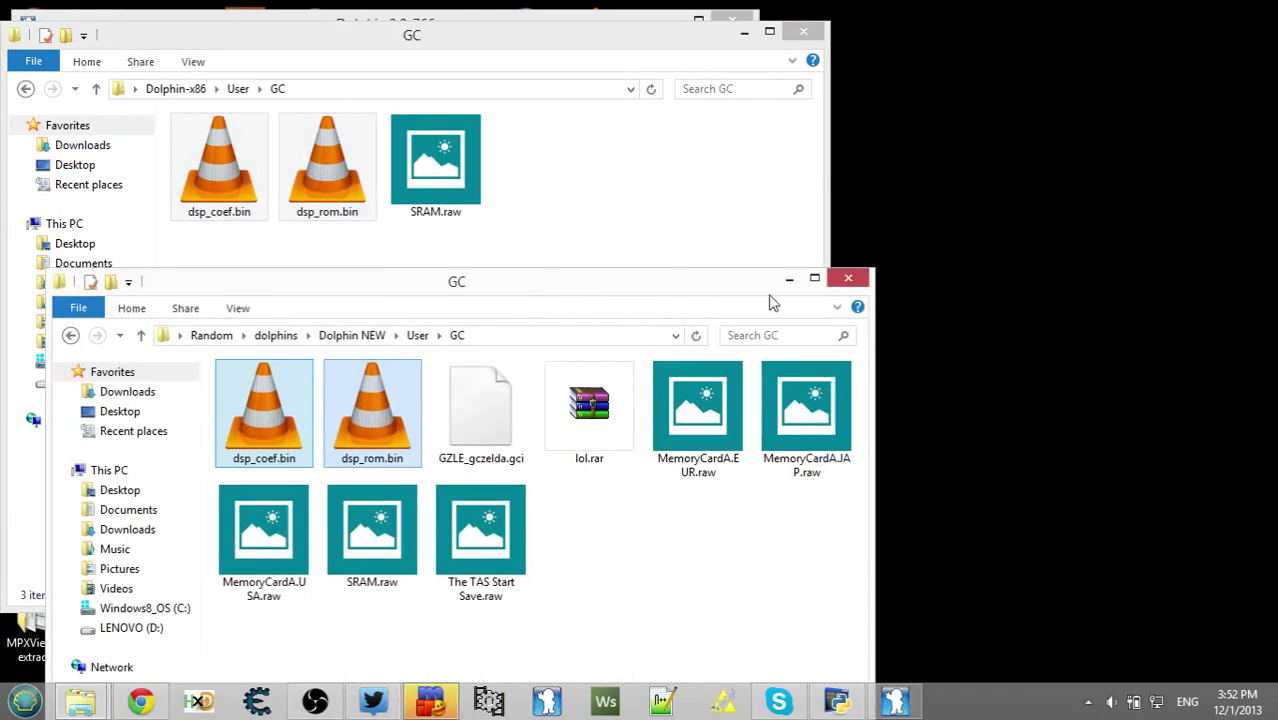
left_click(857, 284)
left_click(803, 32)
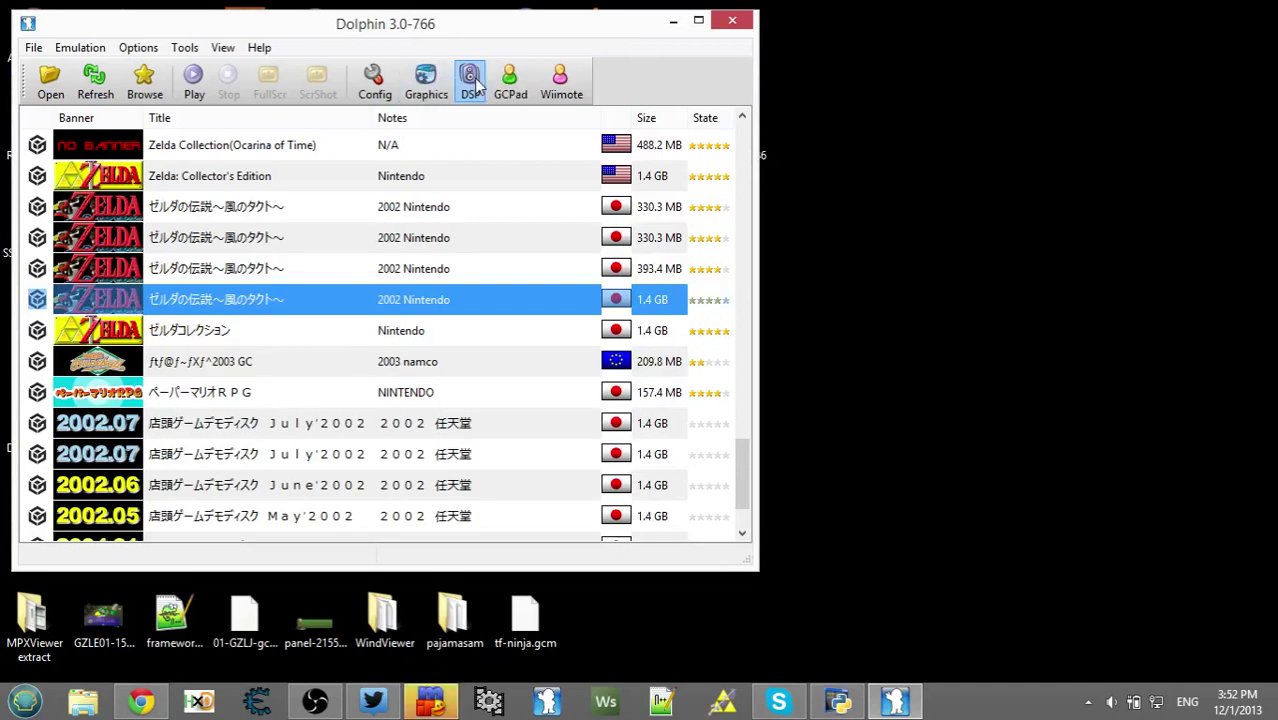
Set the graphics backend to Direct3D11 in the graphics configuration.
left_click(469, 80)
left_click(532, 81)
left_click(428, 84)
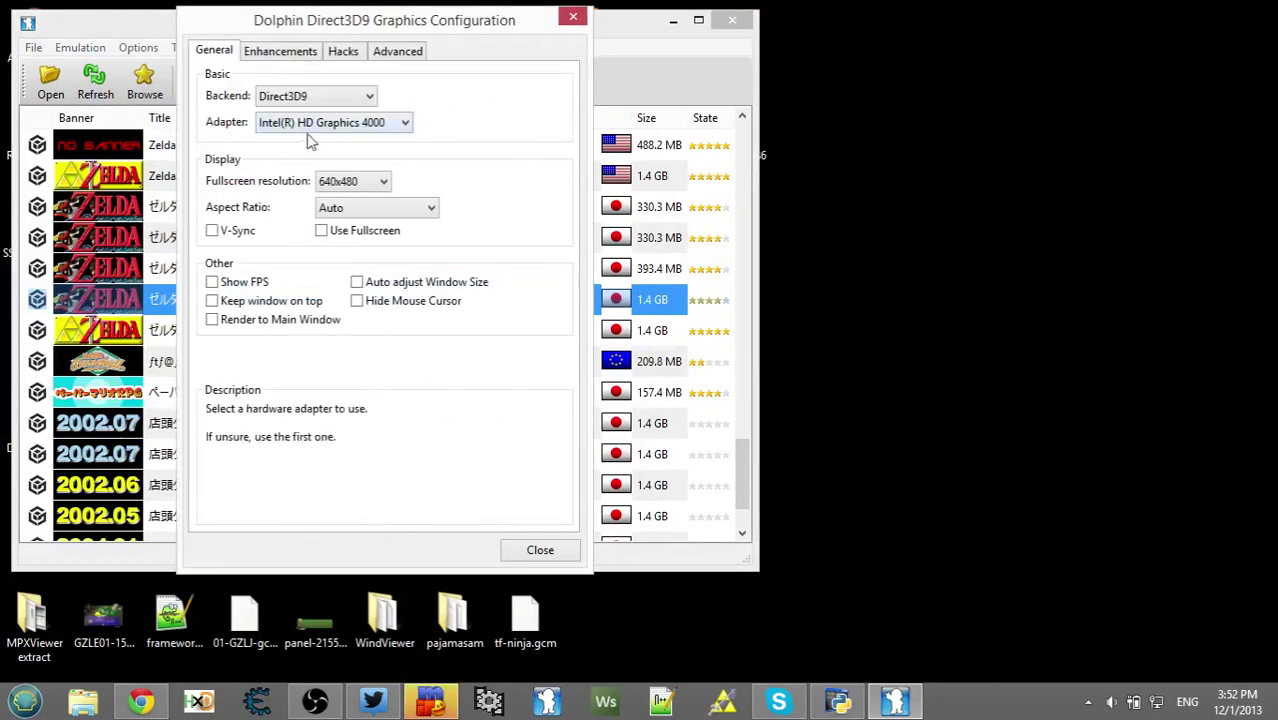
left_click(287, 96)
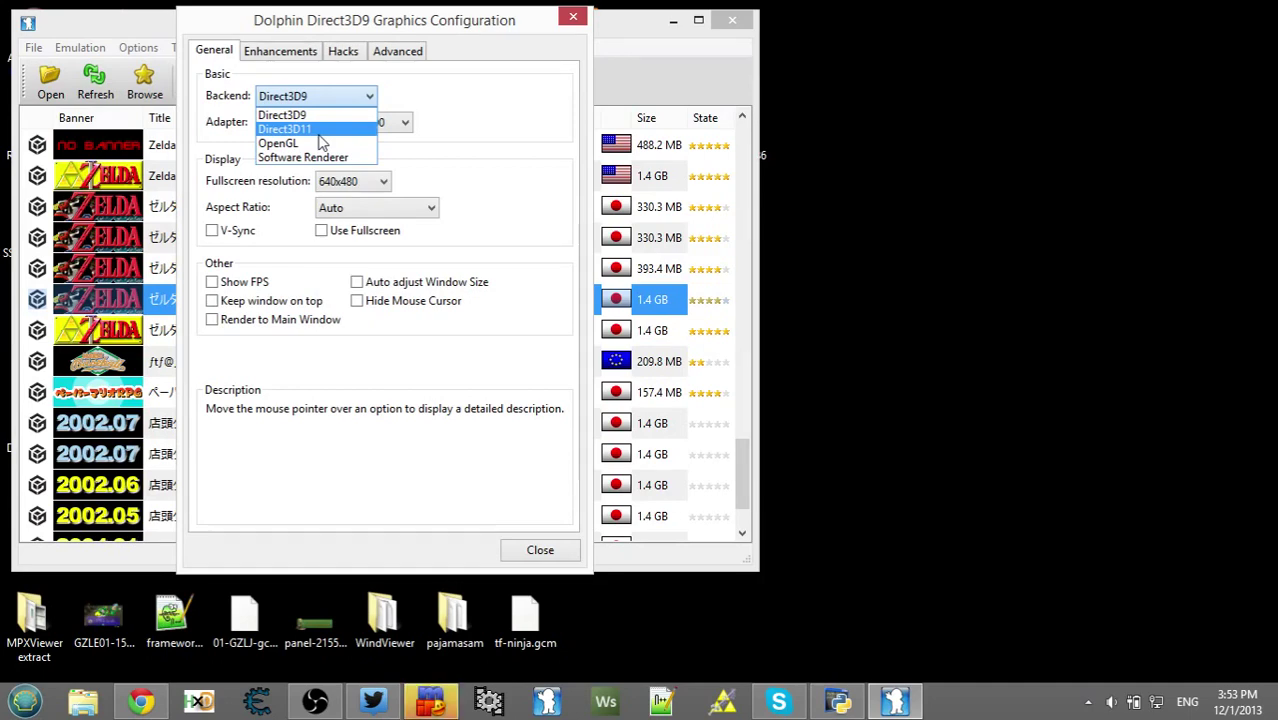
left_click(318, 133)
left_click(340, 96)
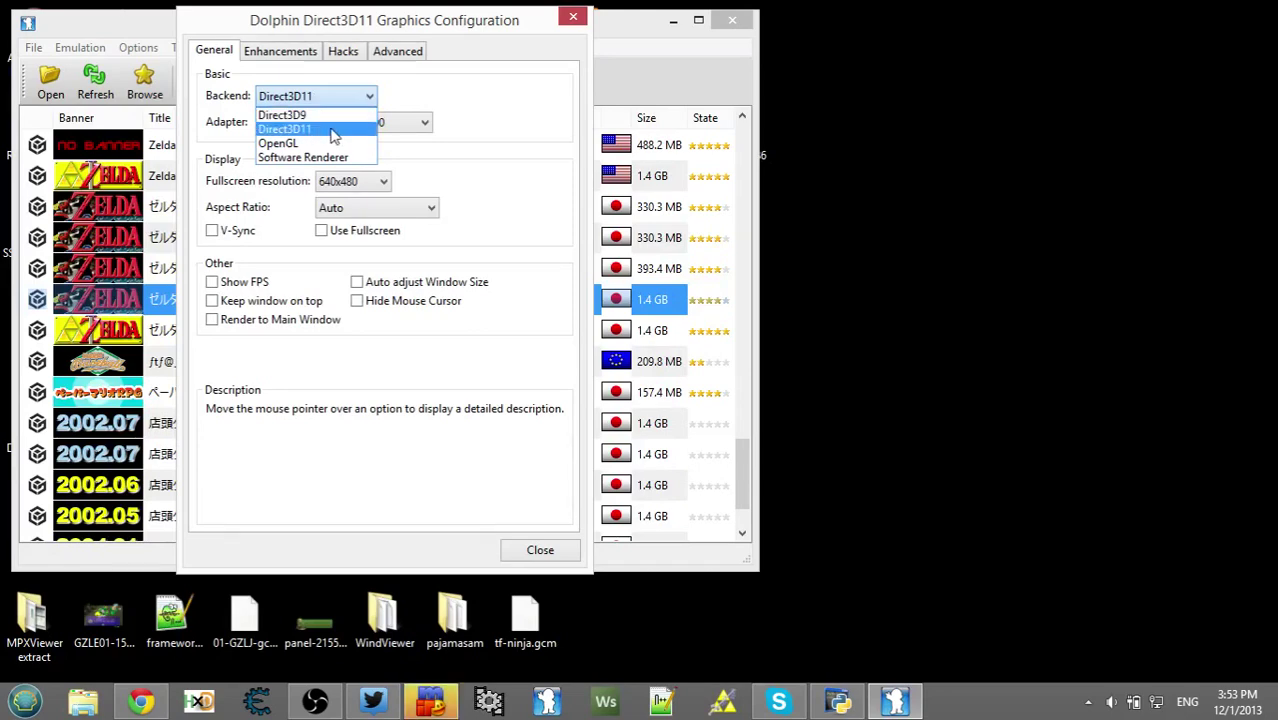
left_click(318, 116)
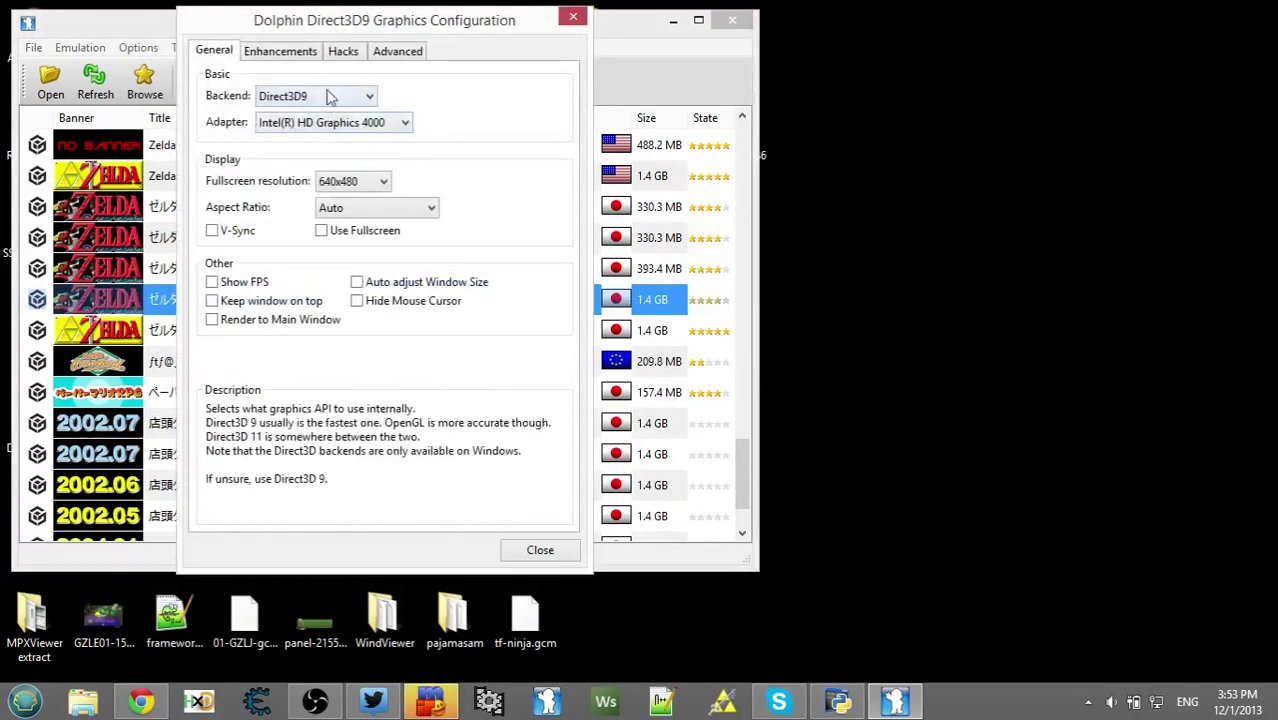
left_click(330, 97)
left_click(330, 129)
In the graphics hacks, set EFB copies to RAM and the texture cache accuracy to the middle between Safe and Fast.
left_click(289, 51)
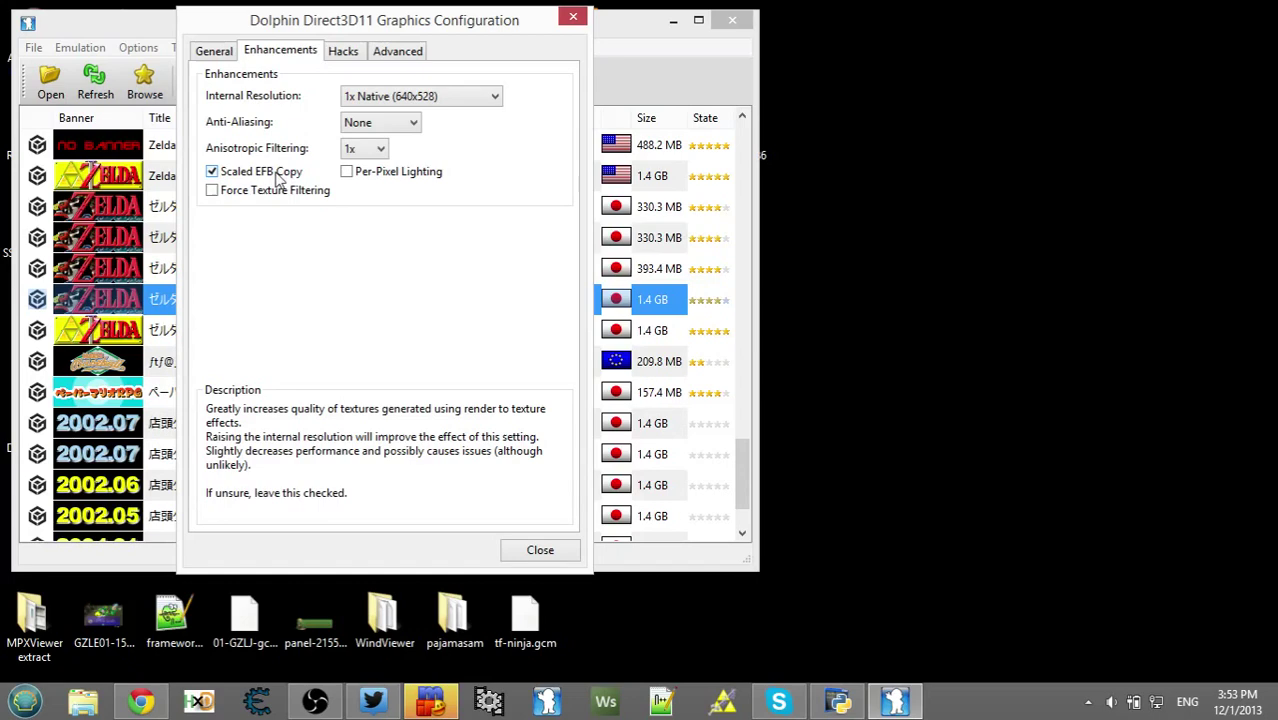
left_click(330, 48)
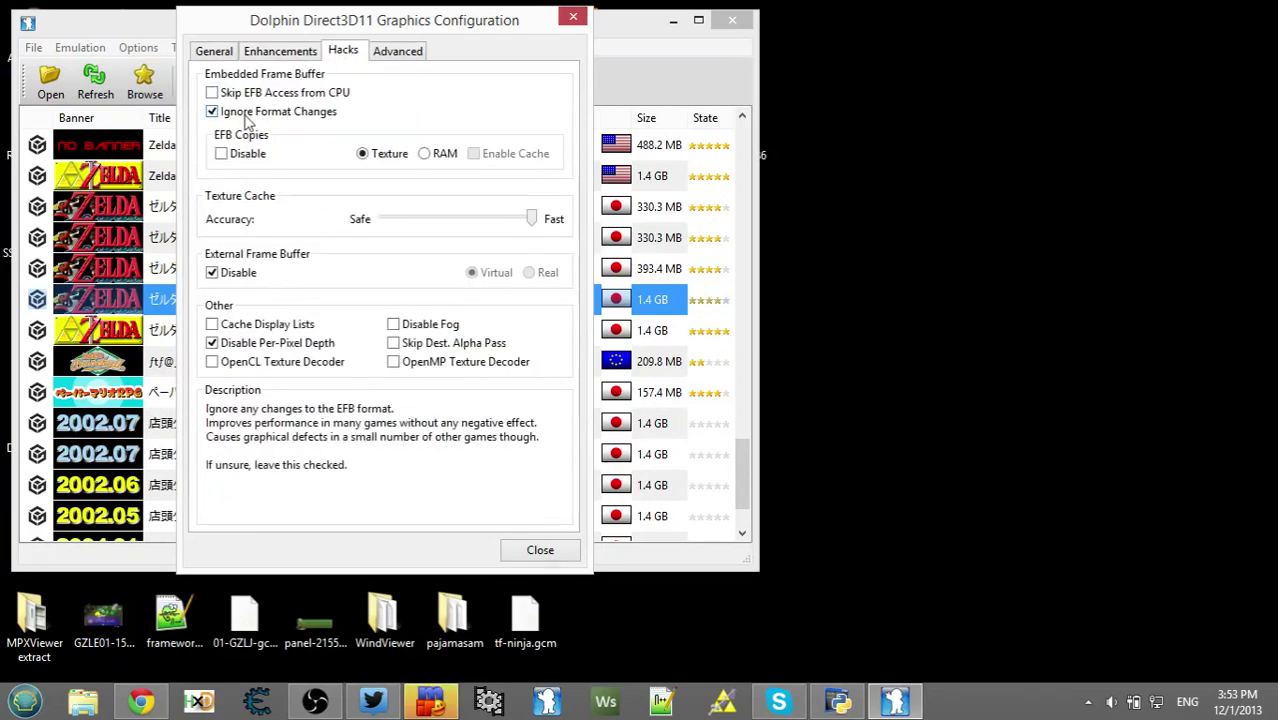
left_click(426, 153)
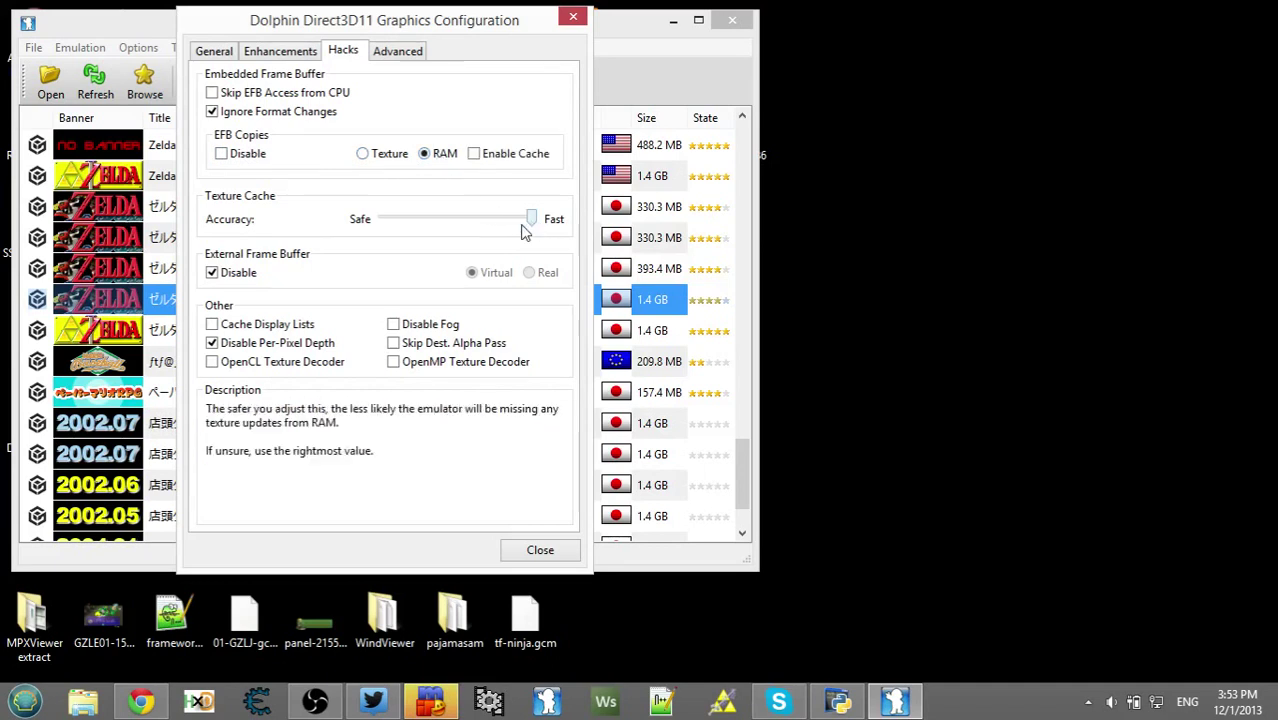
left_click_drag(530, 219, 456, 248)
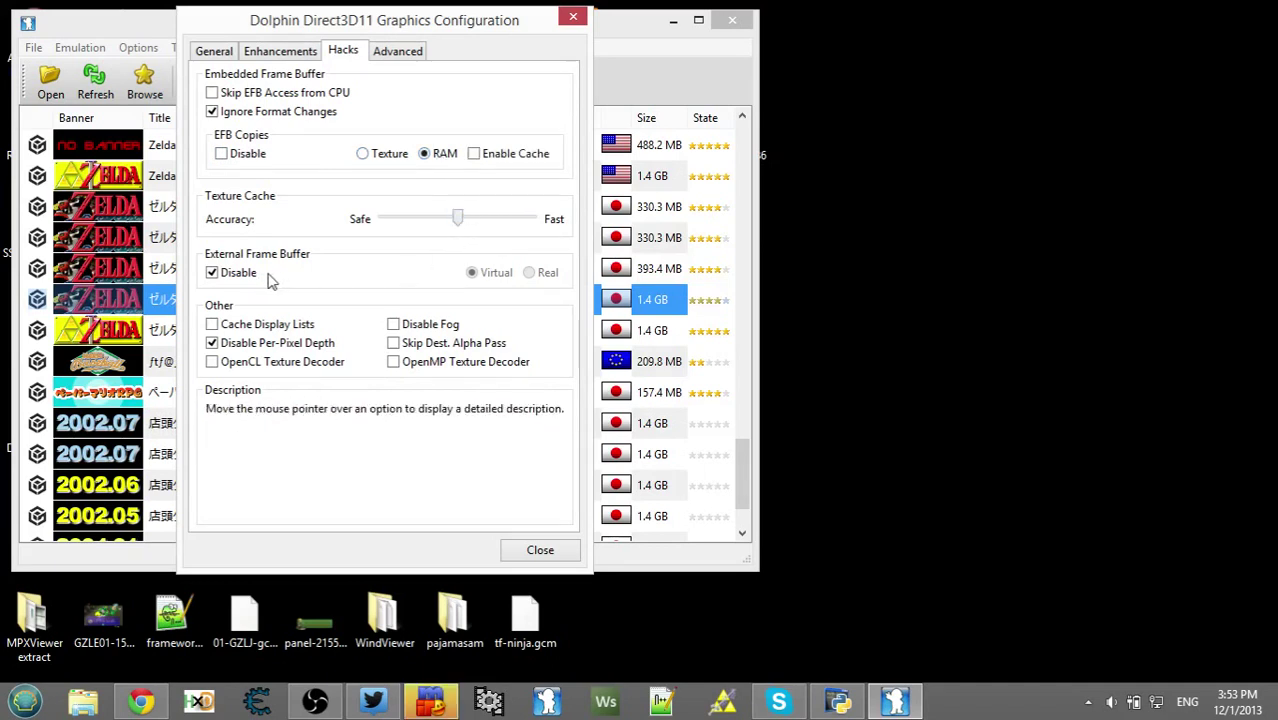
mouse_move(265, 347)
mouse_move(253, 276)
Review the remaining graphics settings and the adapter choice, and close the graphics configuration.
left_click(381, 63)
left_click(336, 59)
left_click(300, 54)
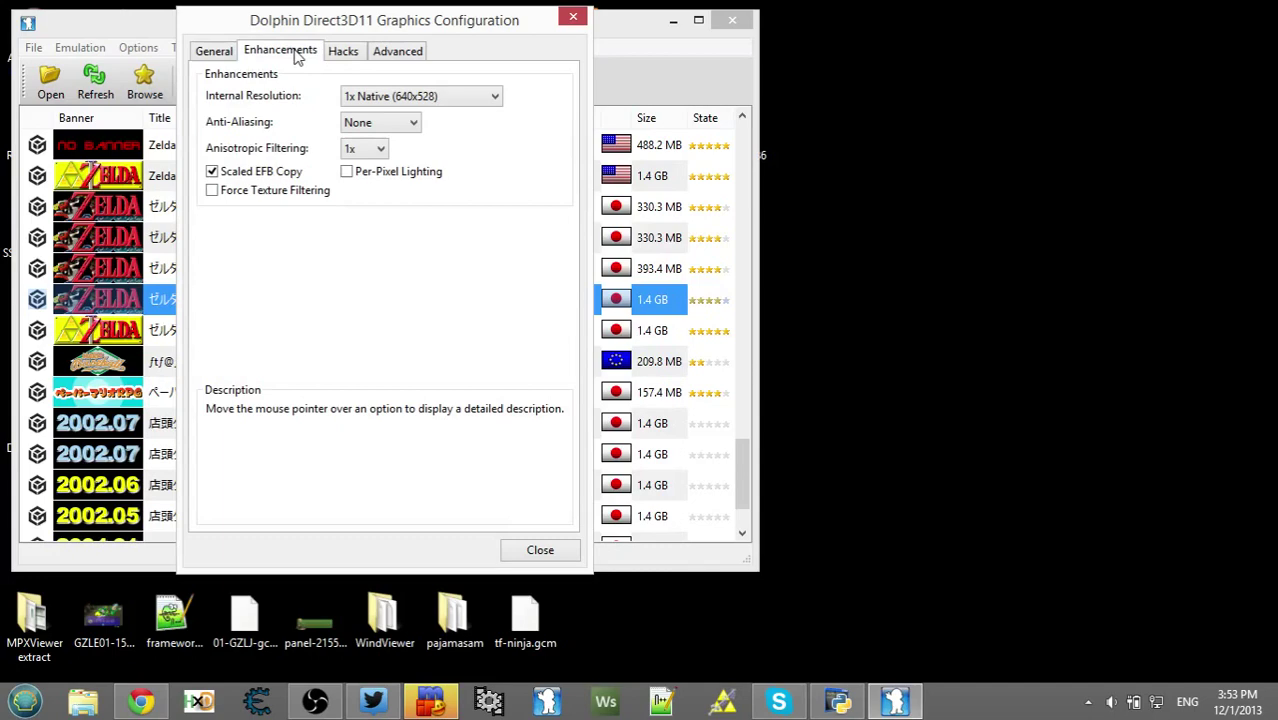
left_click(228, 54)
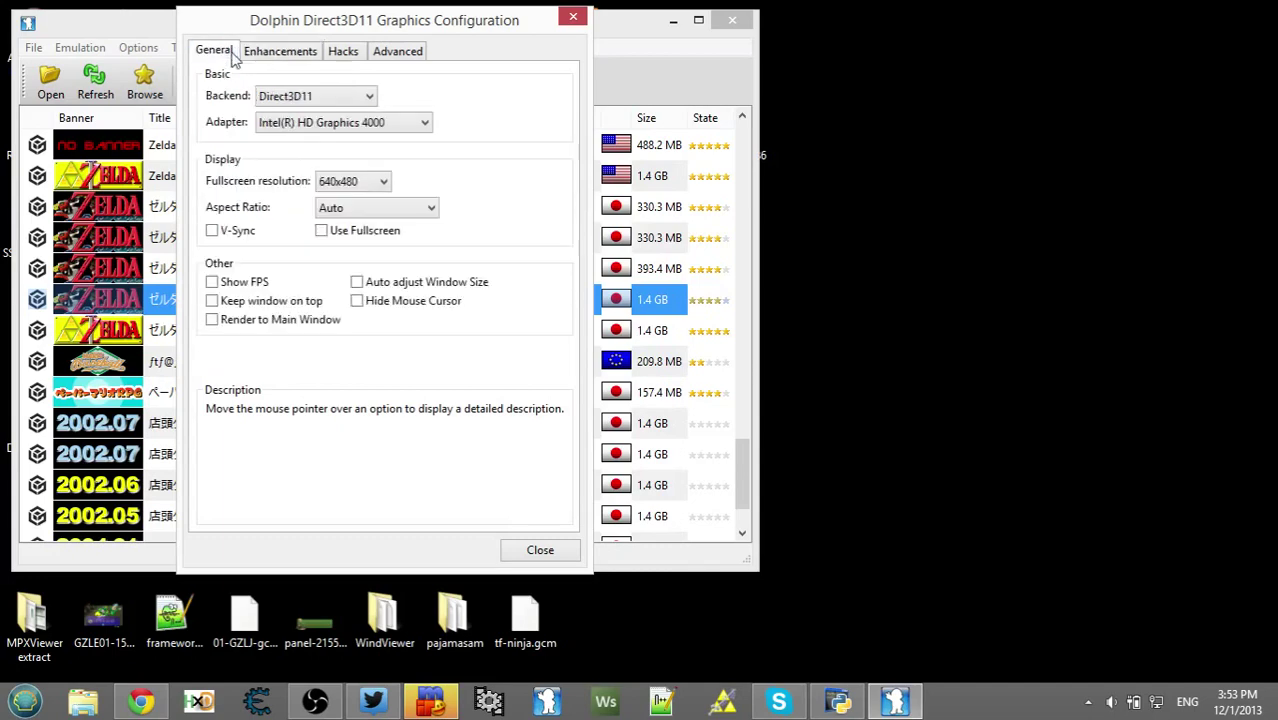
left_click(396, 122)
left_click(398, 134)
left_click(533, 548)
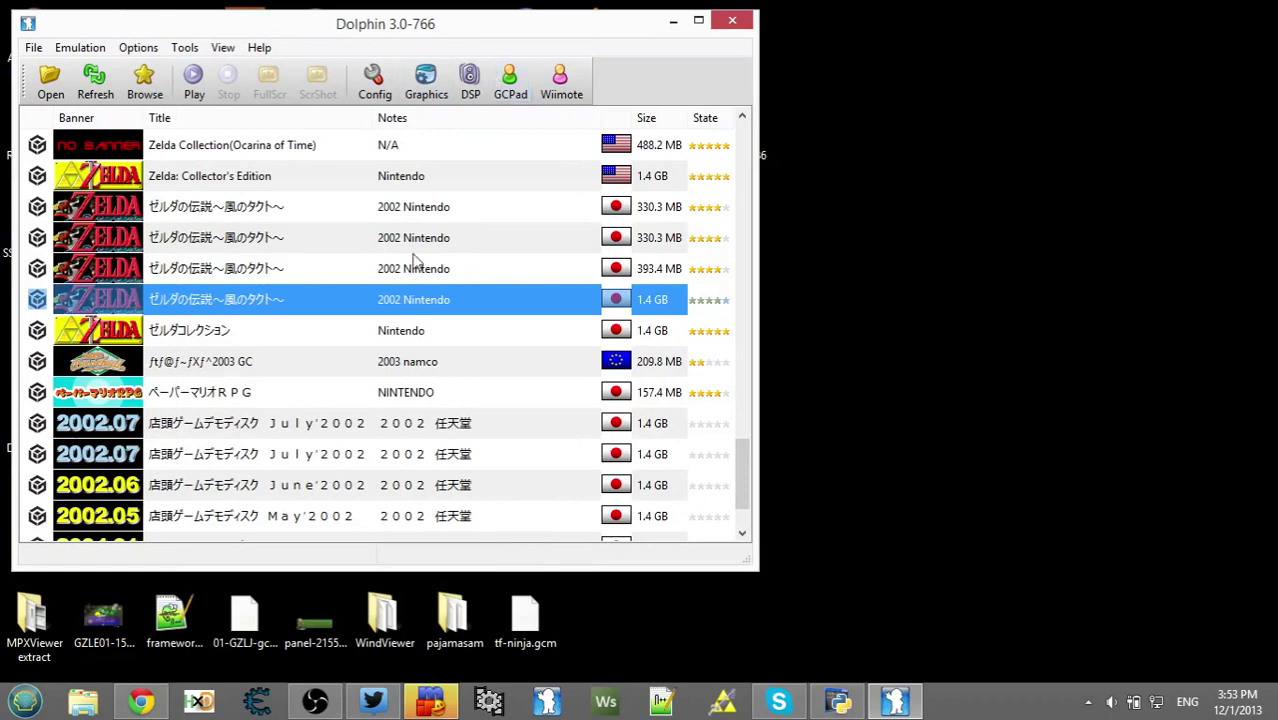
Check the general emulator settings for dual core and idle skipping, and close the configuration.
left_click(471, 78)
left_click(266, 117)
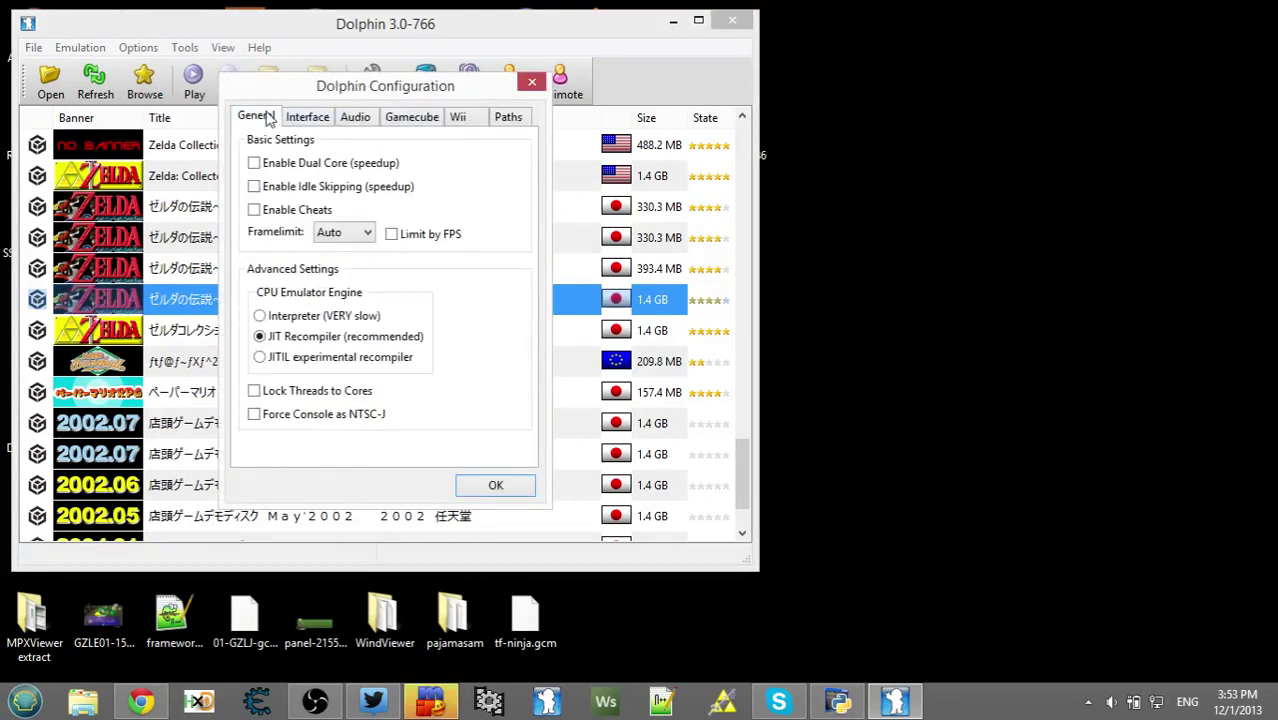
left_click(531, 83)
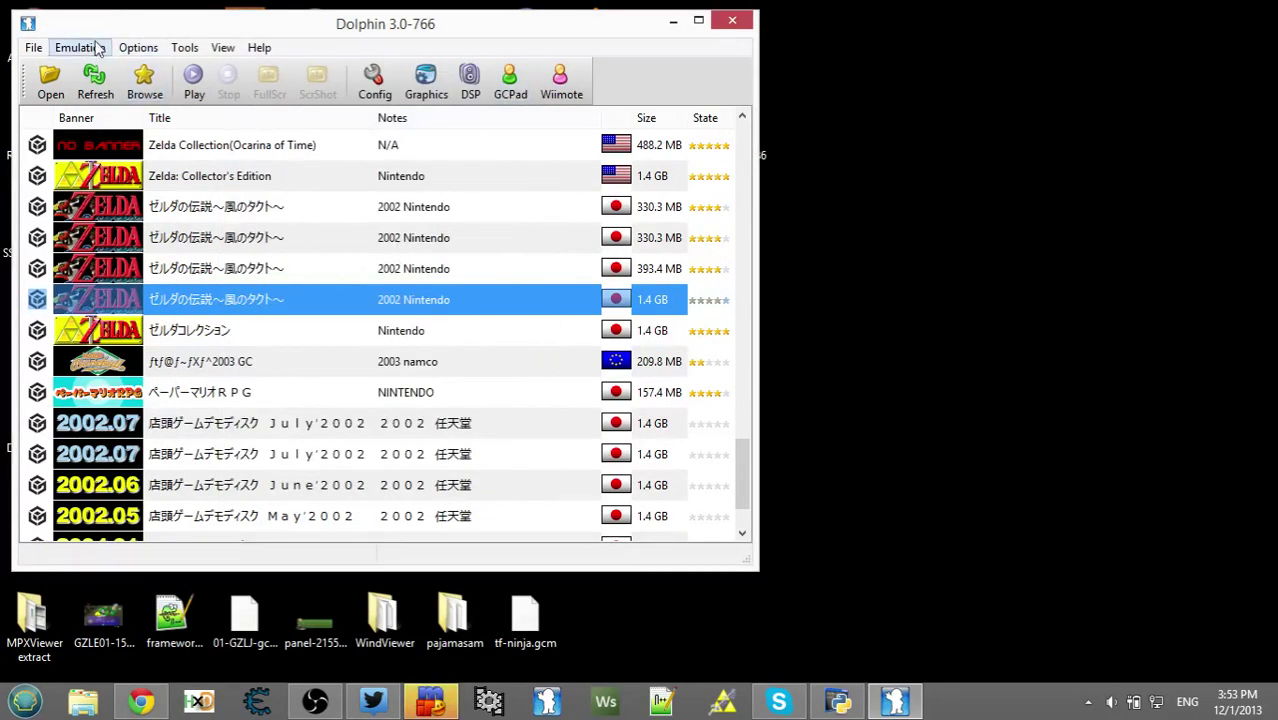
Start an input recording of the selected Japanese Zelda game and enlarge its game window.
left_click_drag(188, 11, 222, 23)
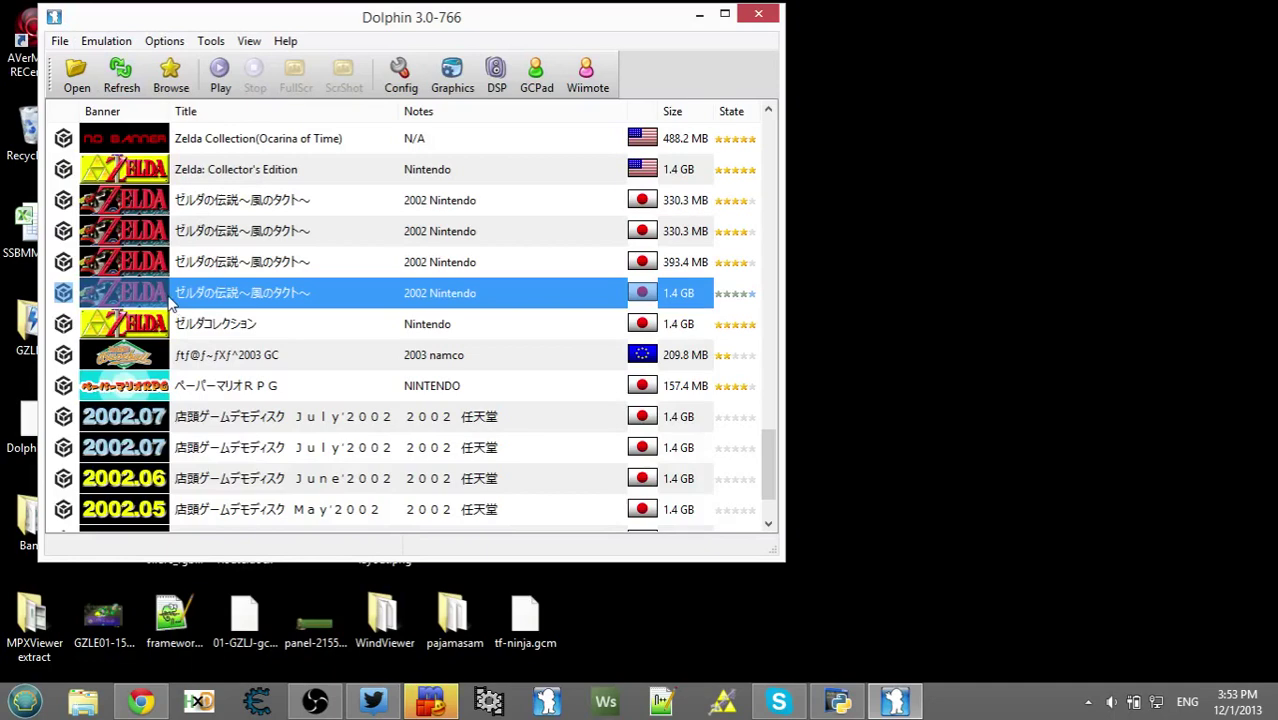
left_click(117, 44)
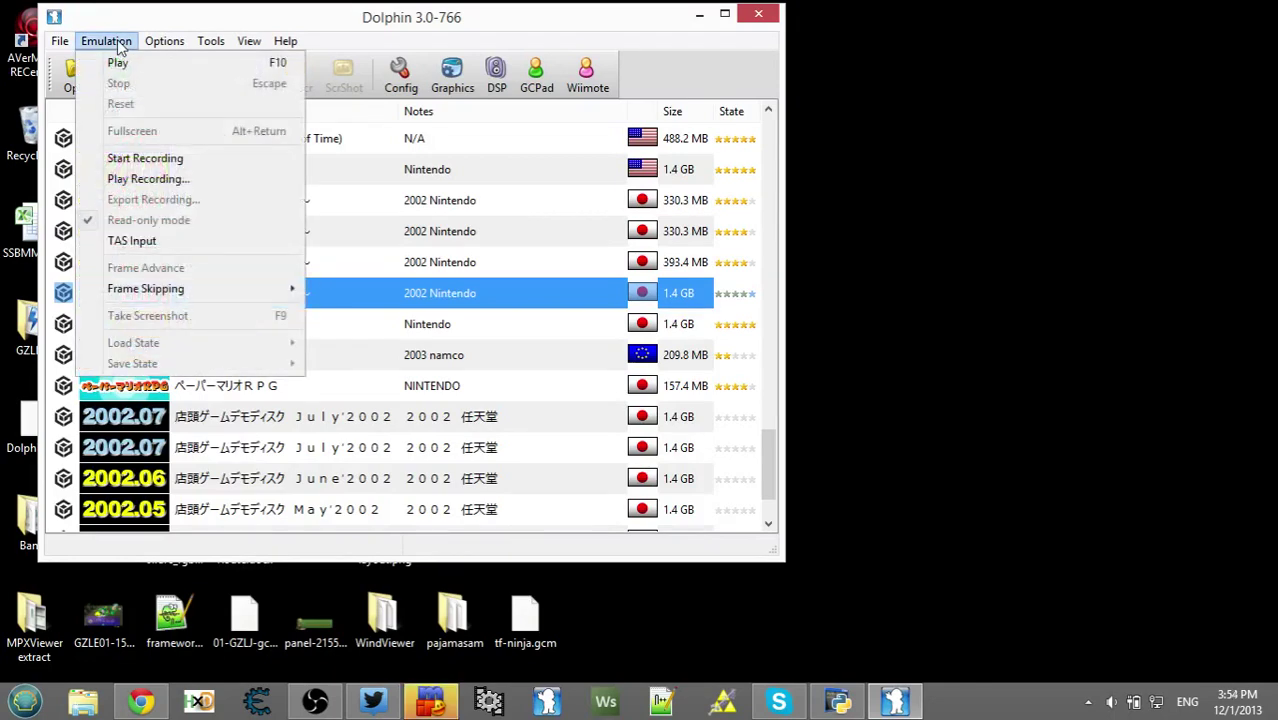
left_click(145, 158)
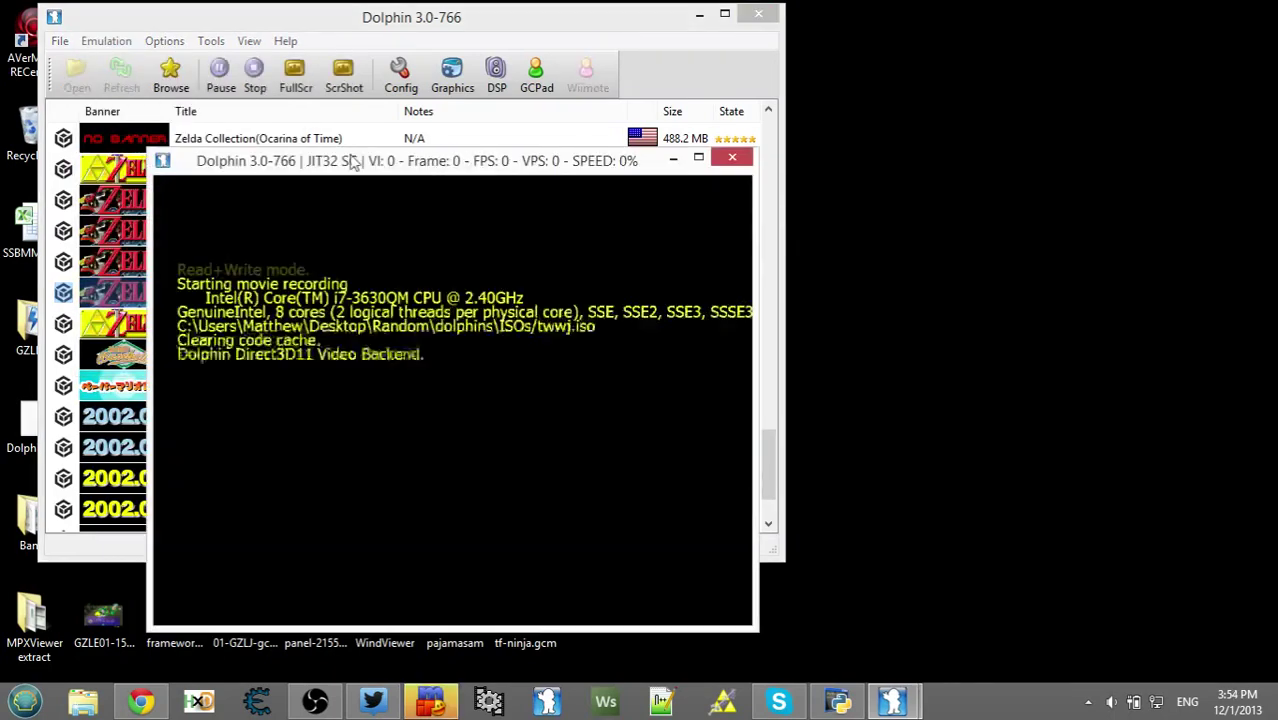
left_click_drag(415, 170, 271, 26)
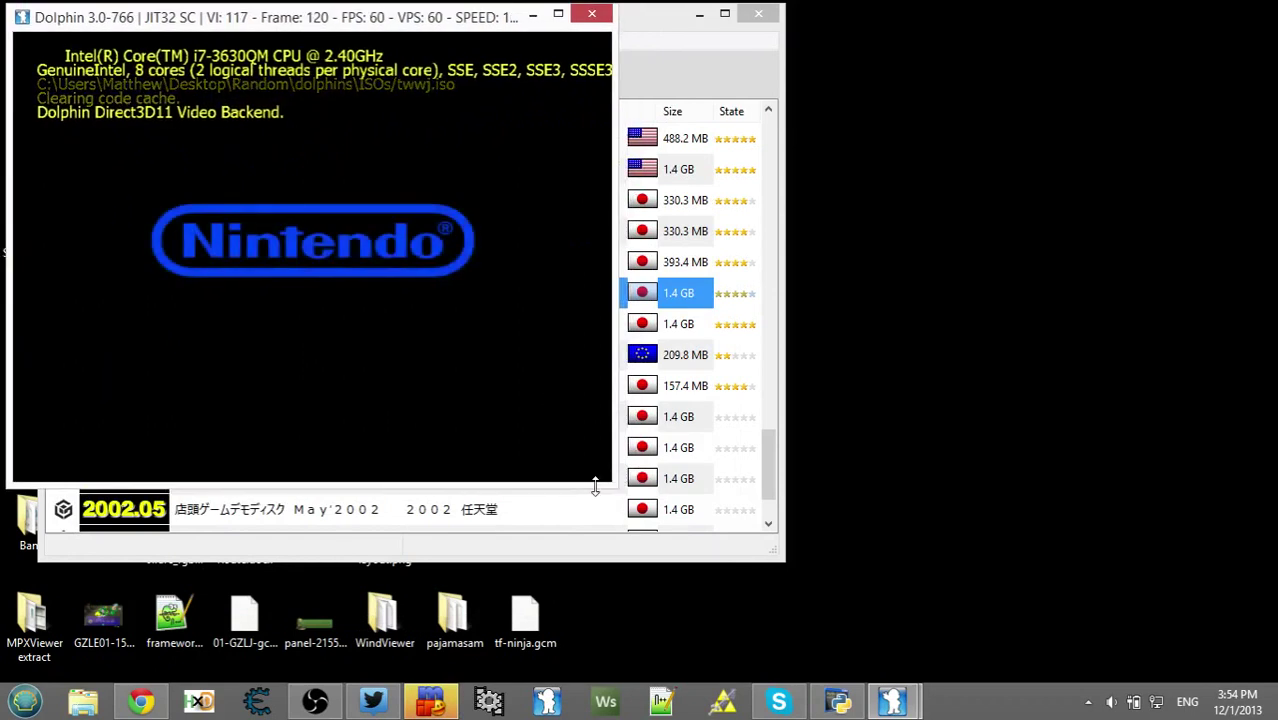
left_click_drag(612, 484, 897, 677)
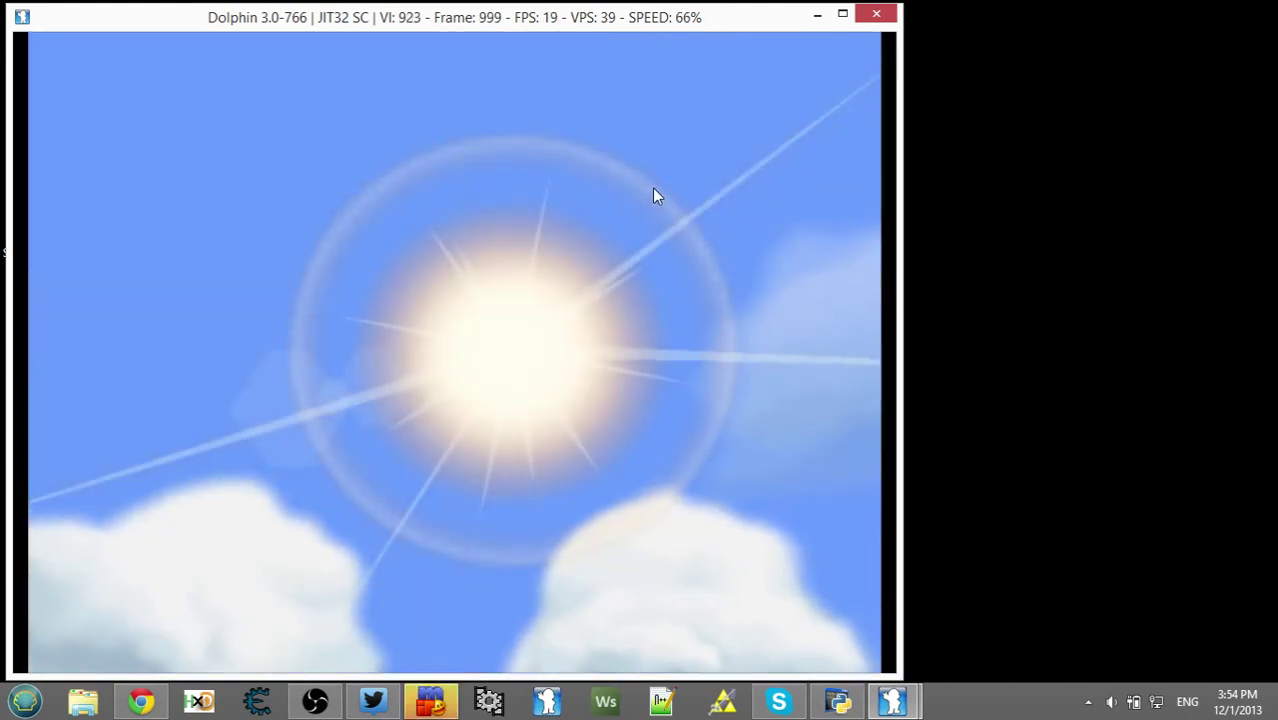
Create the game's file on the slot A memory card and start a new game in 旅の記録1.
key("Return")
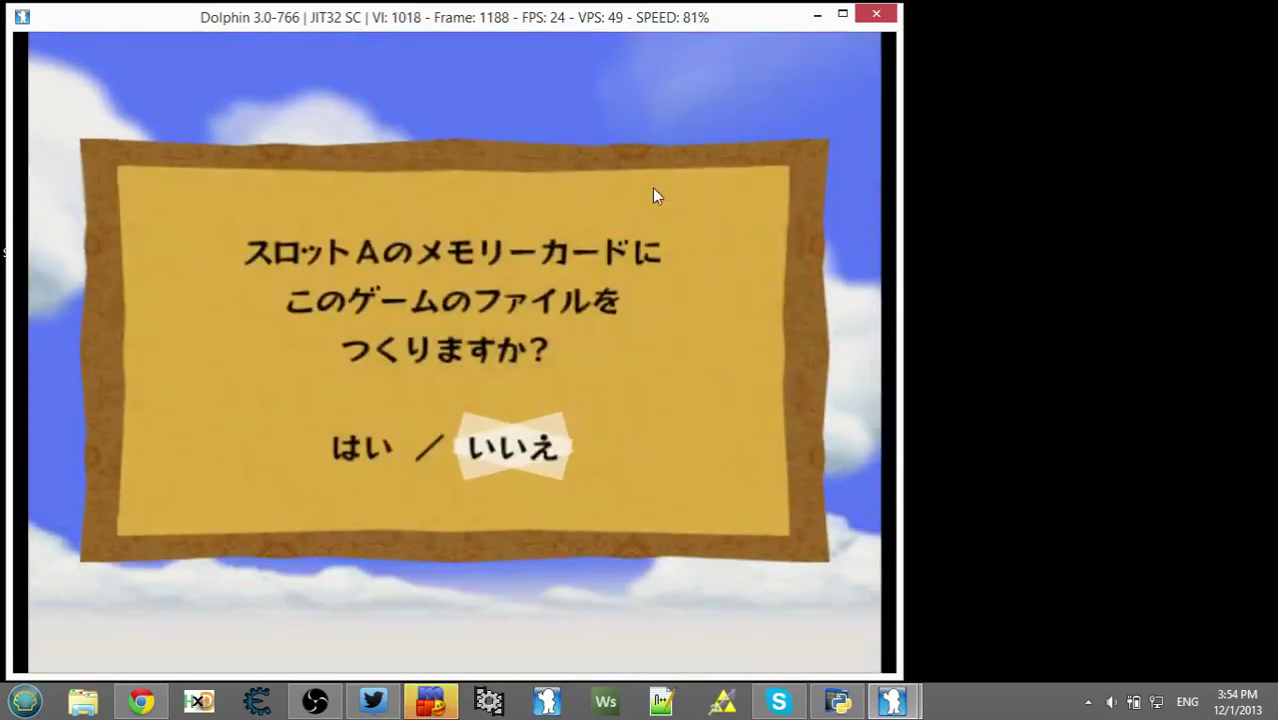
key("Return")
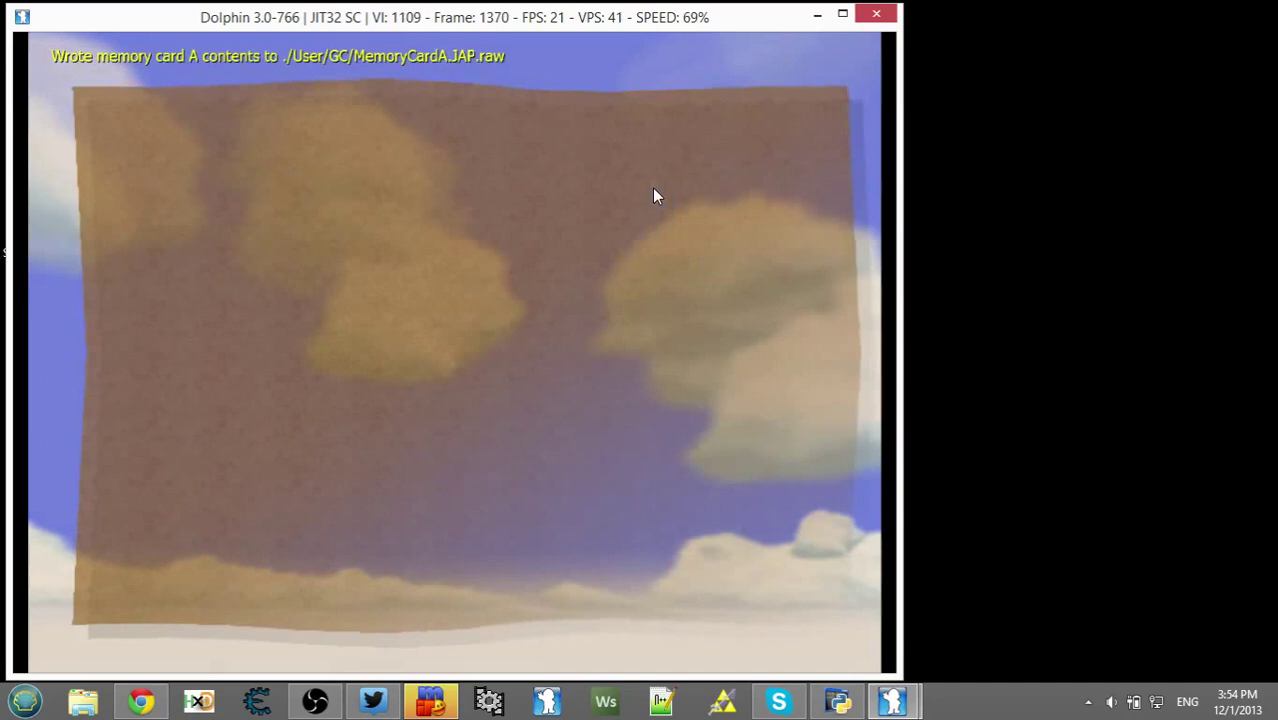
key("Return")
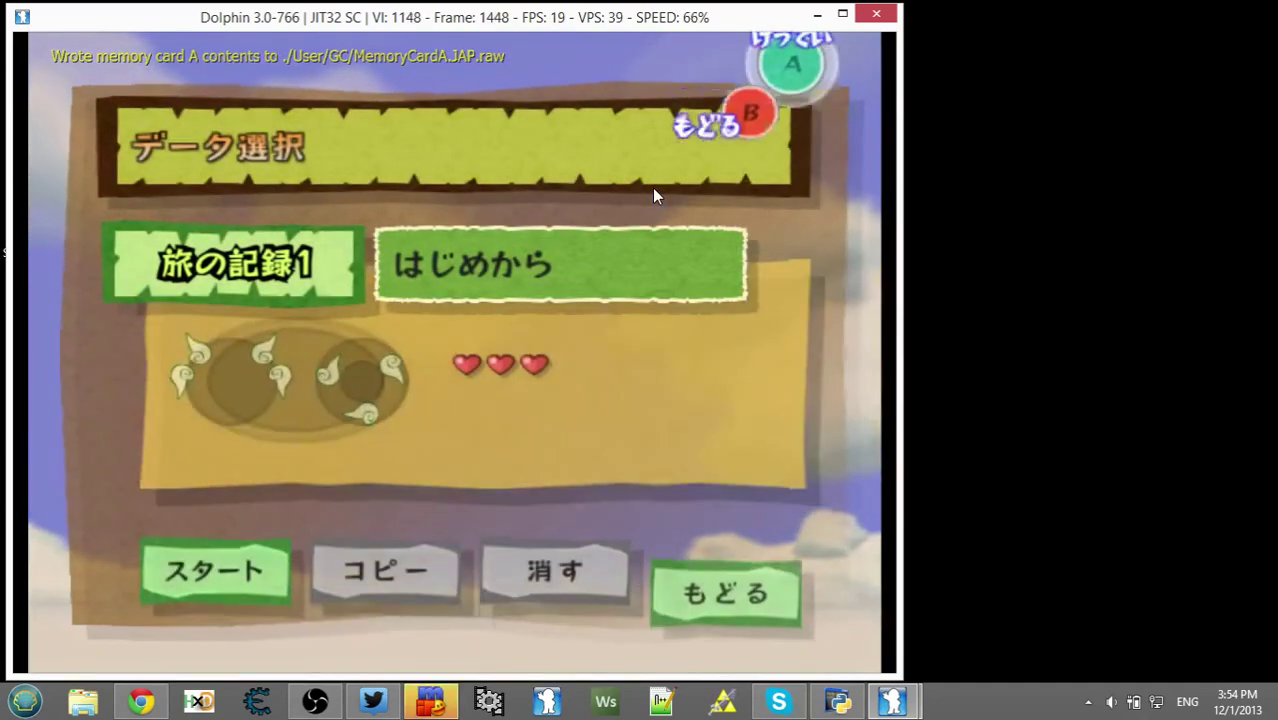
key("Return")
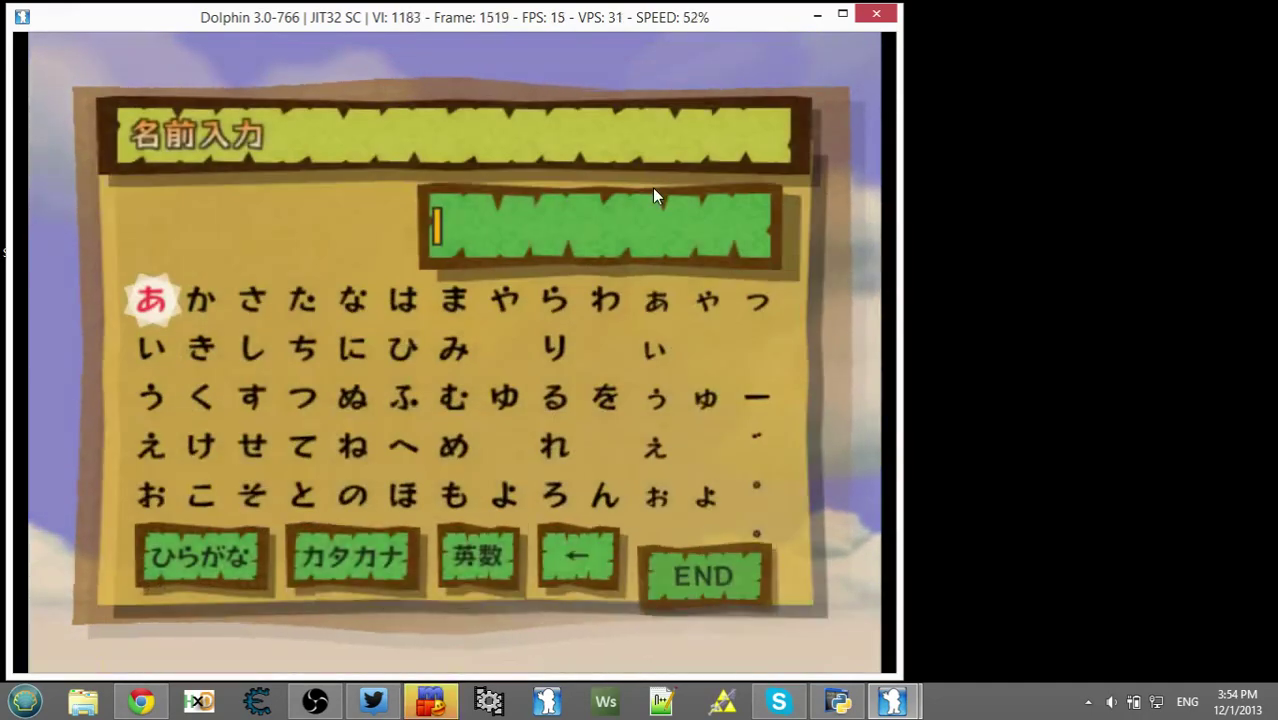
Switch the in-game name entry to alphanumeric characters and enter T as the first letter.
key("w")
key("w")
key("Right")
key("Right")
key("Right")
key("Right")
key("Right")
key("Right")
key("Right")
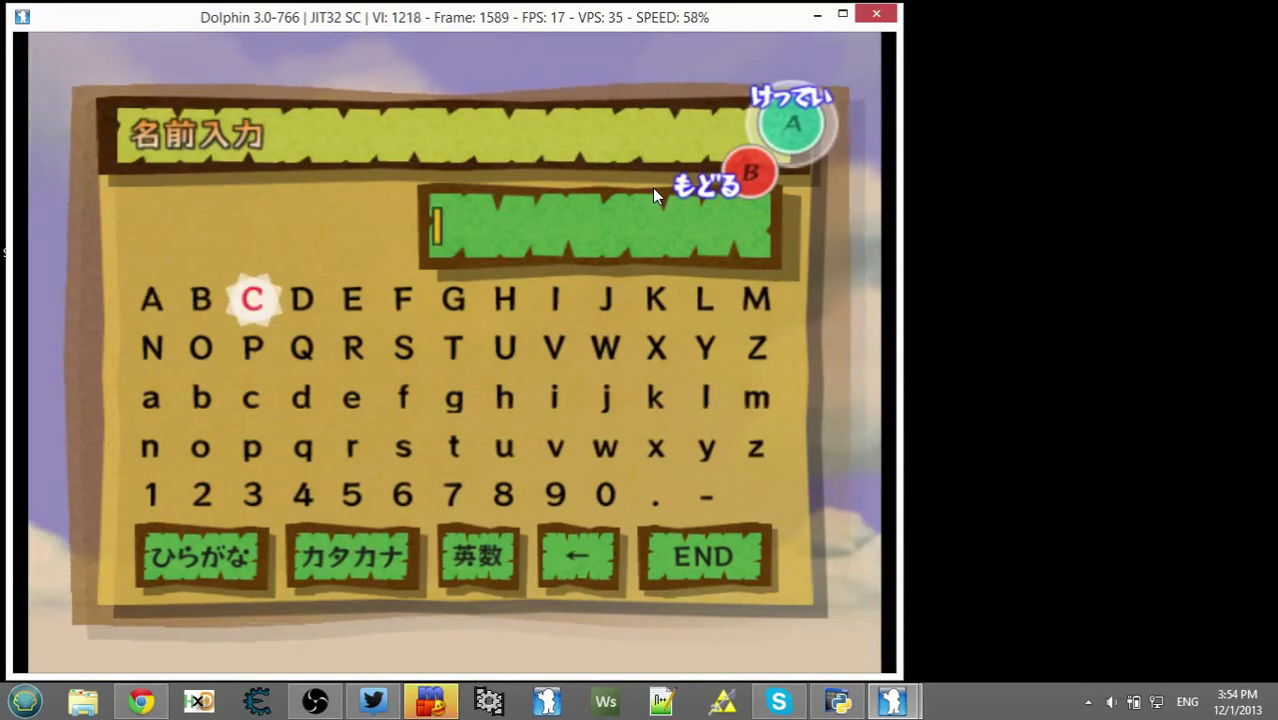
key("Down")
key("Left")
key("Return")
Add the letters A and S to complete the name TAS, and confirm the name.
key("Left")
key("Left")
key("Left")
key("Left")
key("Left")
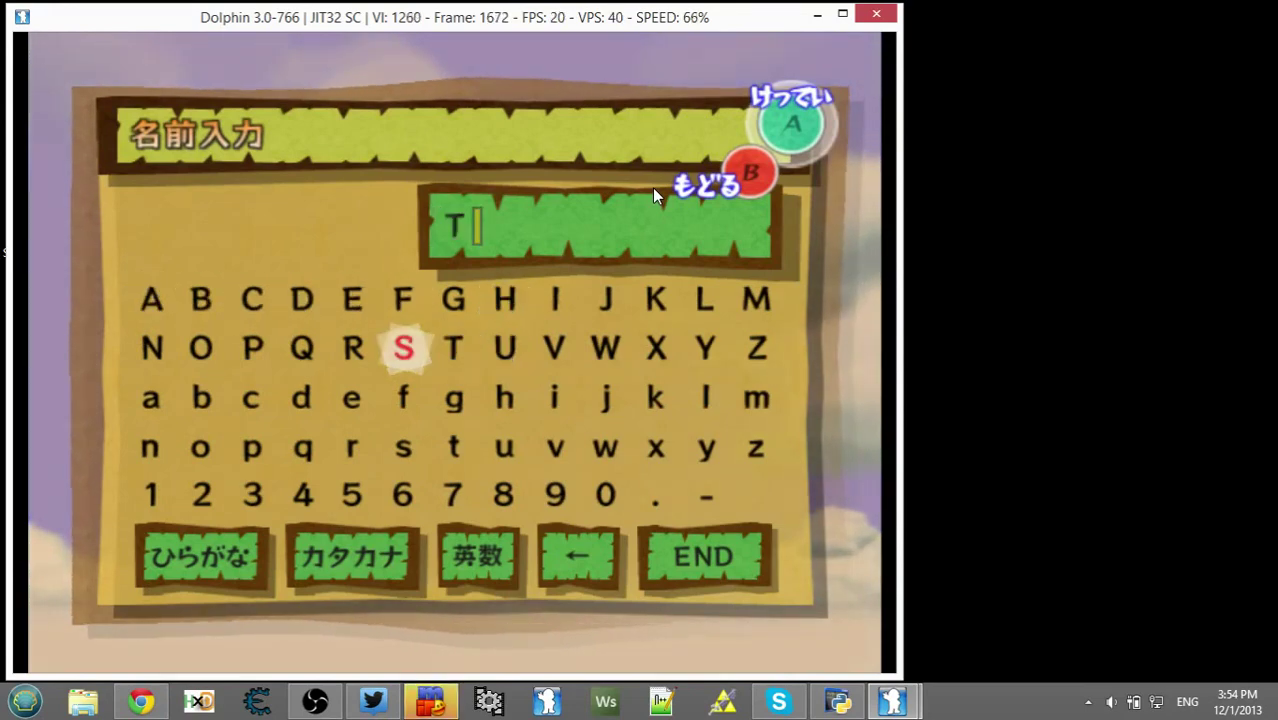
key("Up")
key("Left")
key("Right")
key("Right")
key("Left")
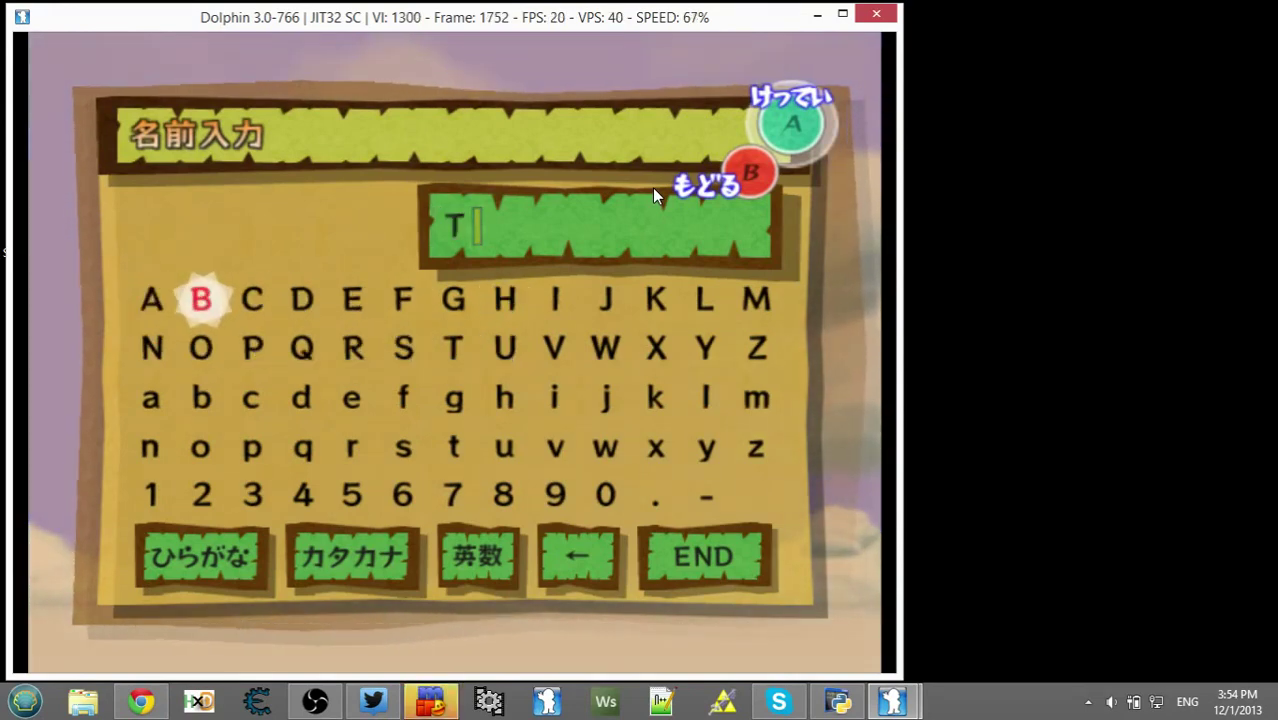
key("Left")
key("Return")
key("Right")
key("Right")
key("Right")
key("Right")
key("Right")
key("Right")
key("Down")
key("Left")
key("Return")
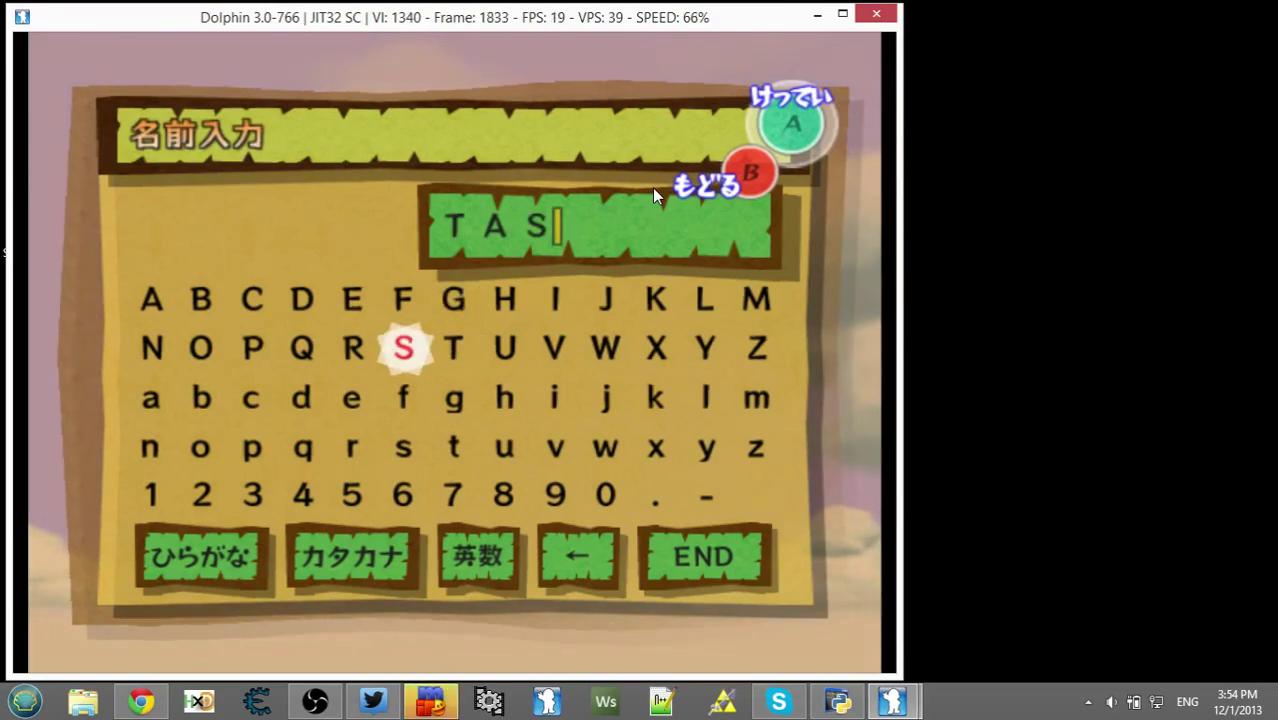
key("s")
key("Return")
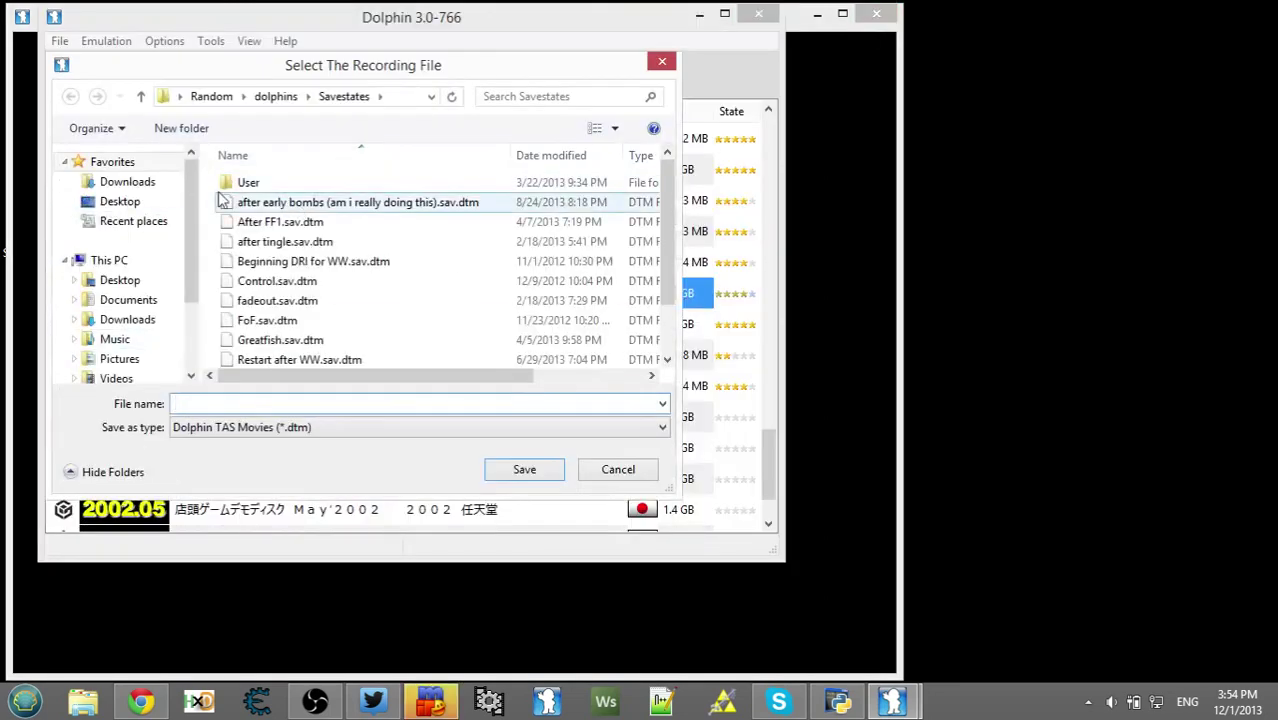
Save the input recording on the Desktop as tutorial.dtm.
left_click(161, 206)
scroll(540, 335, "down", 10)
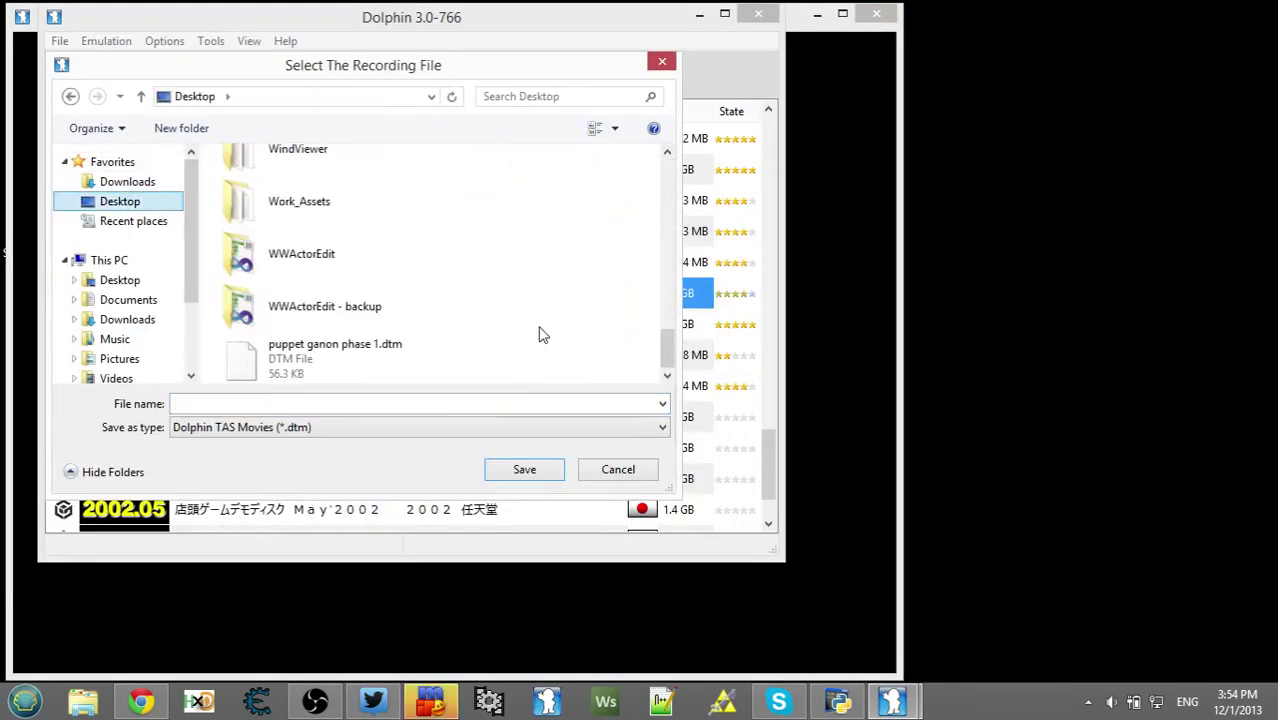
left_click(470, 403)
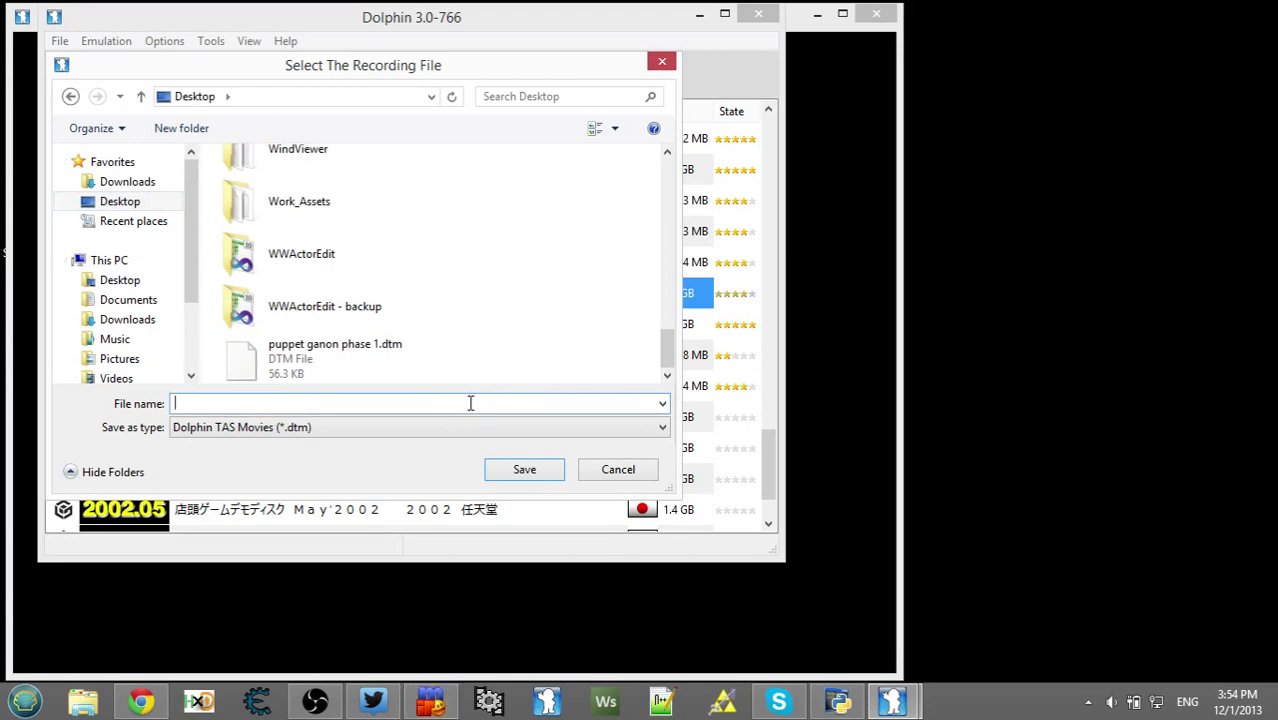
type("tutor")
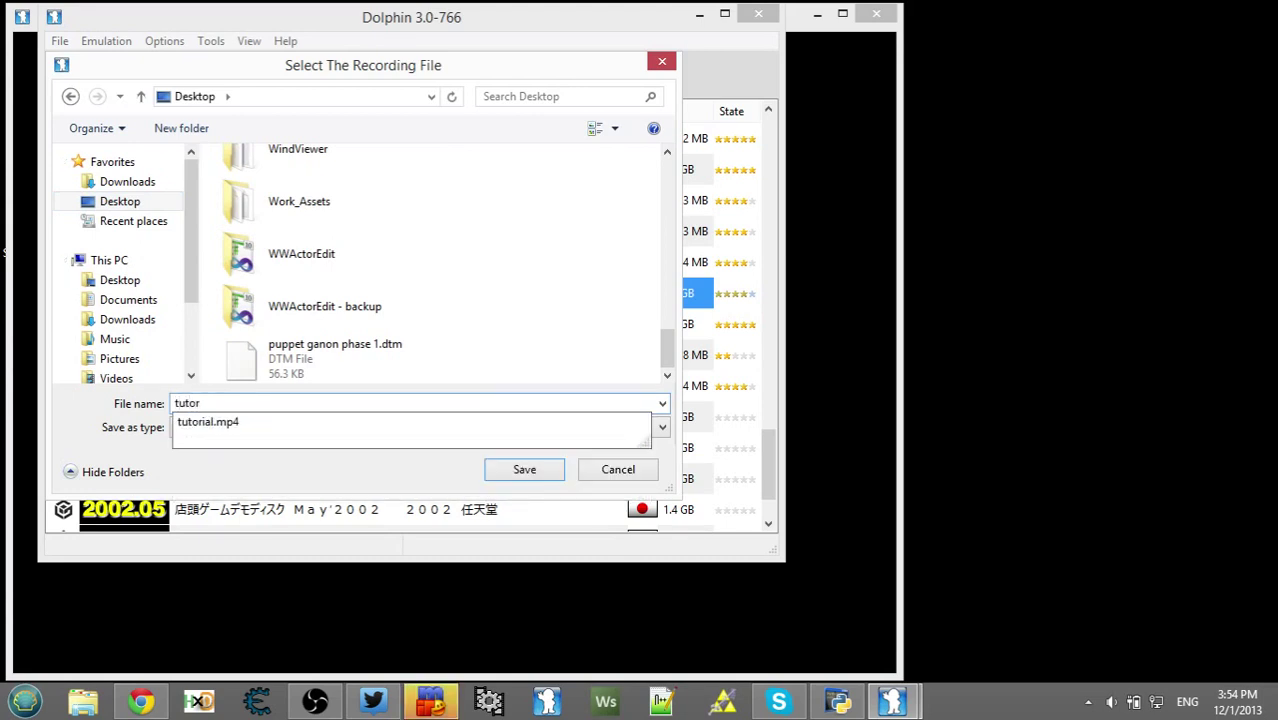
type("ial.dtm")
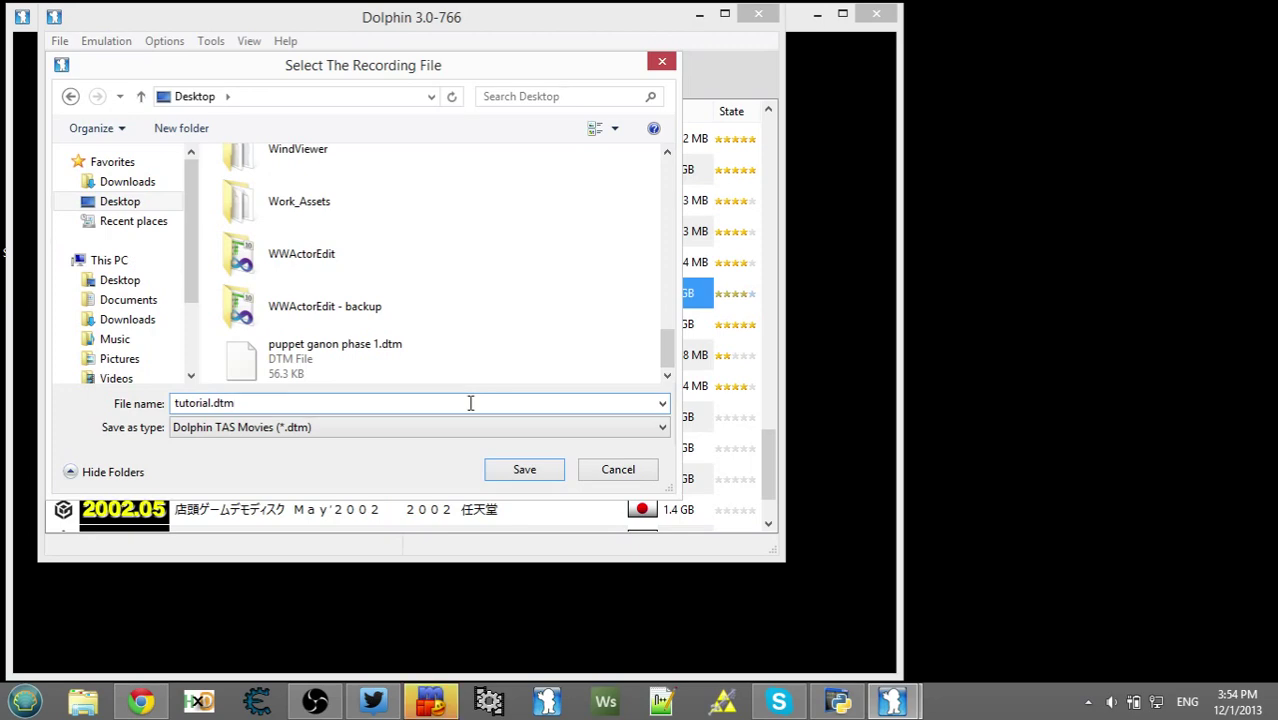
key("Return")
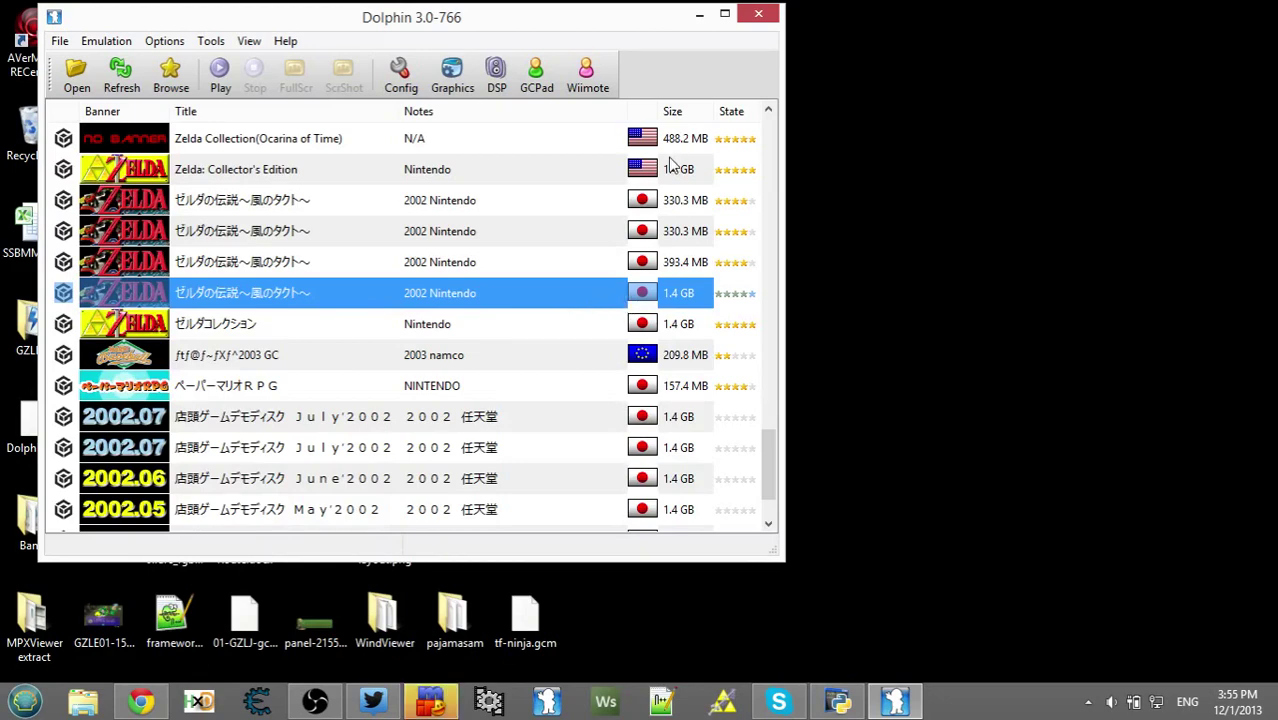
Lower the volume to about 31% in the audio settings and accept the configuration.
left_click_drag(441, 46, 622, 62)
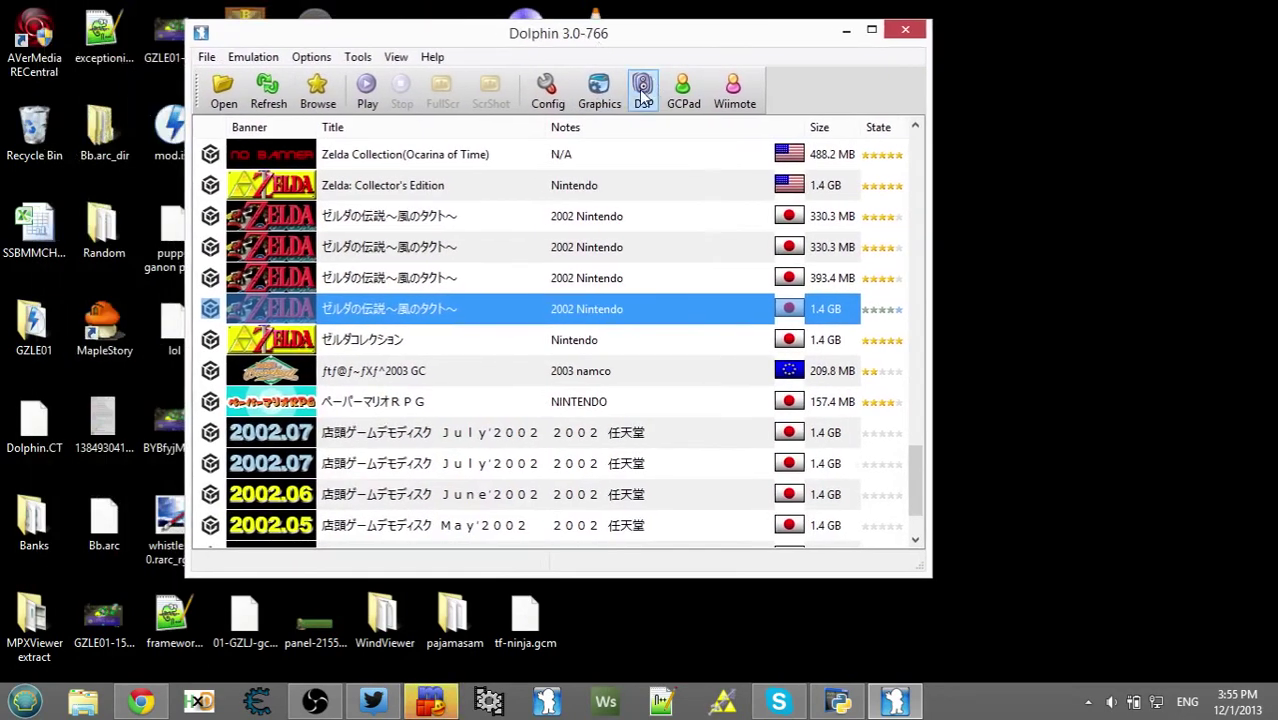
left_click(643, 92)
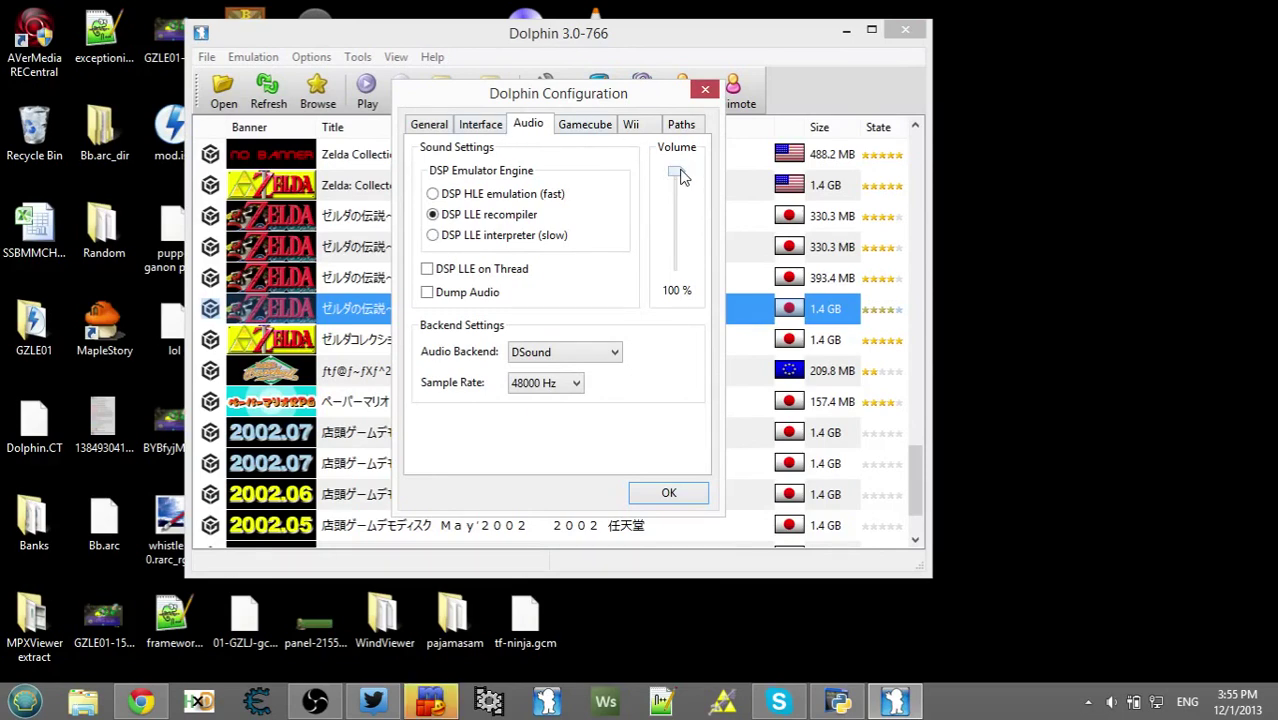
left_click_drag(680, 214, 680, 233)
left_click(668, 492)
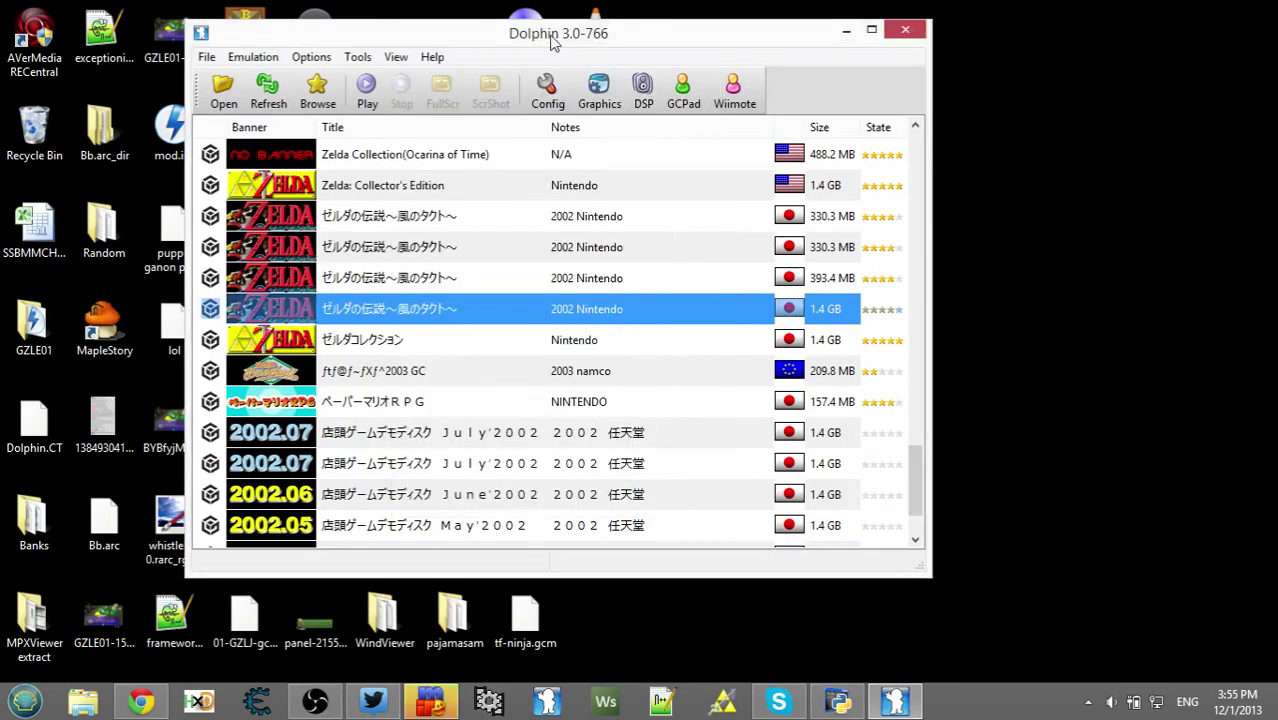
Move the Dolphin window off the desktop icons and play back tutorial.dtm from the Desktop.
left_click_drag(549, 38, 996, 64)
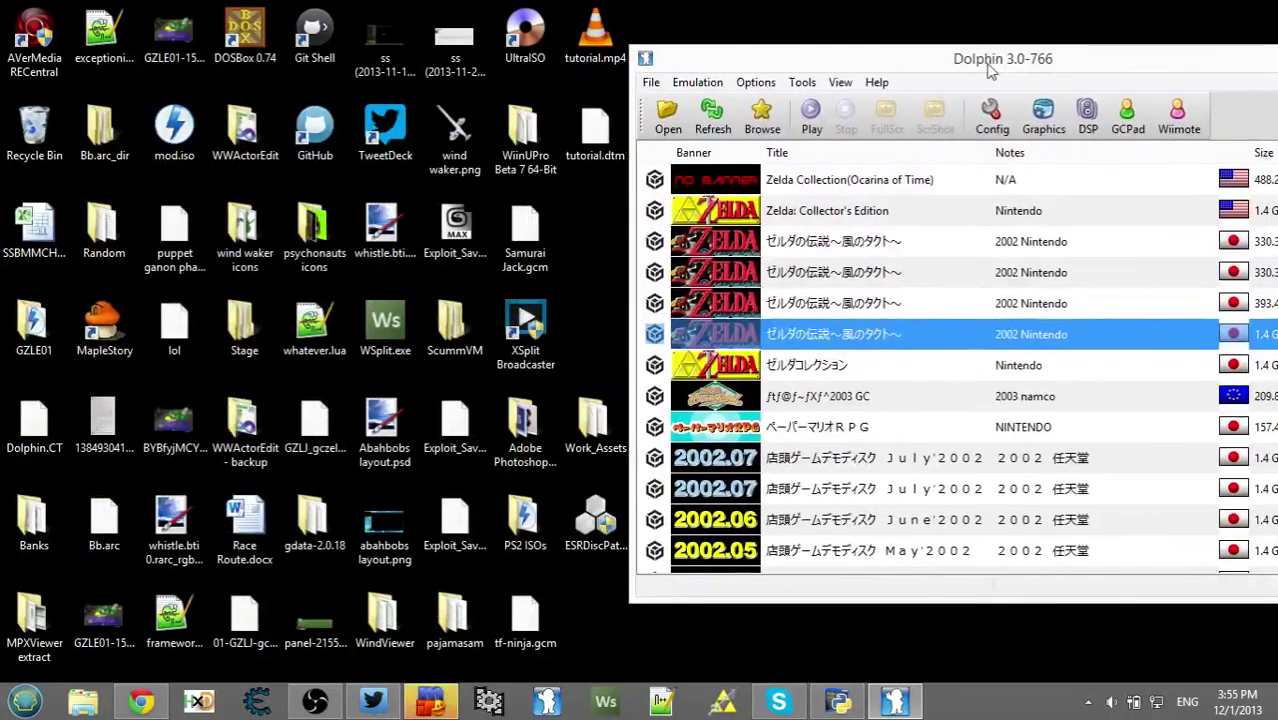
left_click(697, 84)
left_click(697, 84)
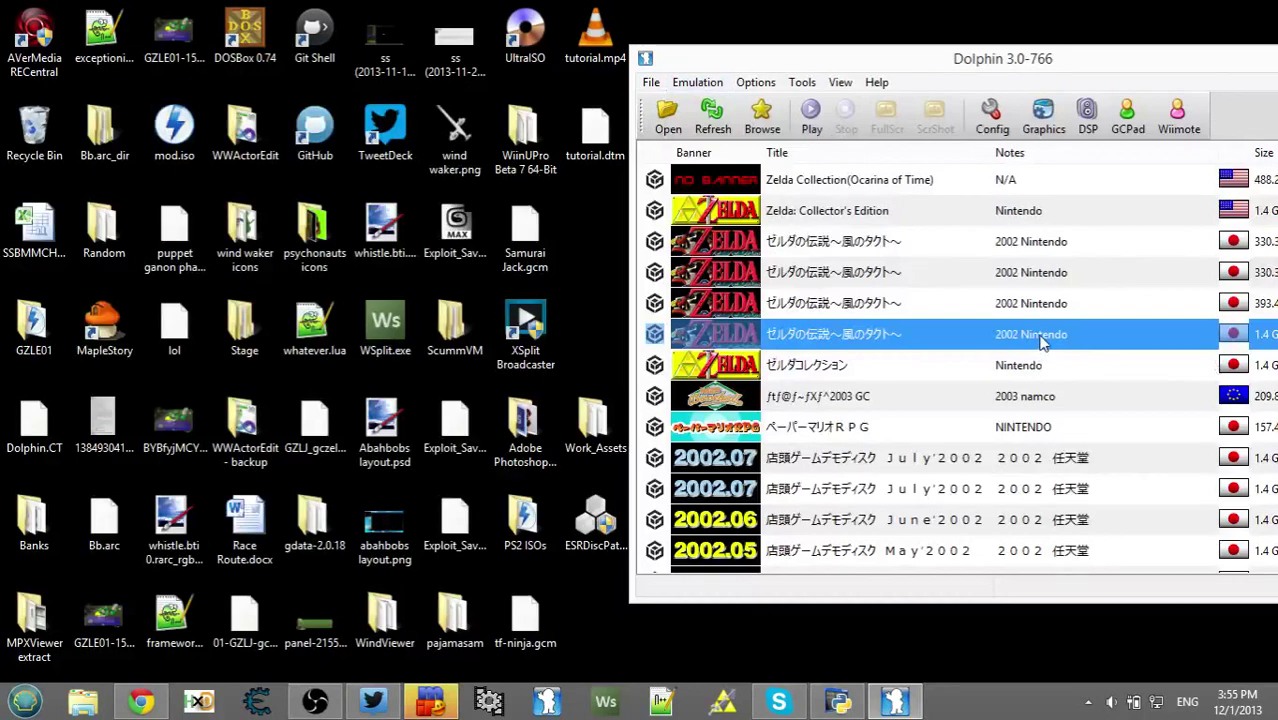
left_click(700, 80)
left_click(740, 220)
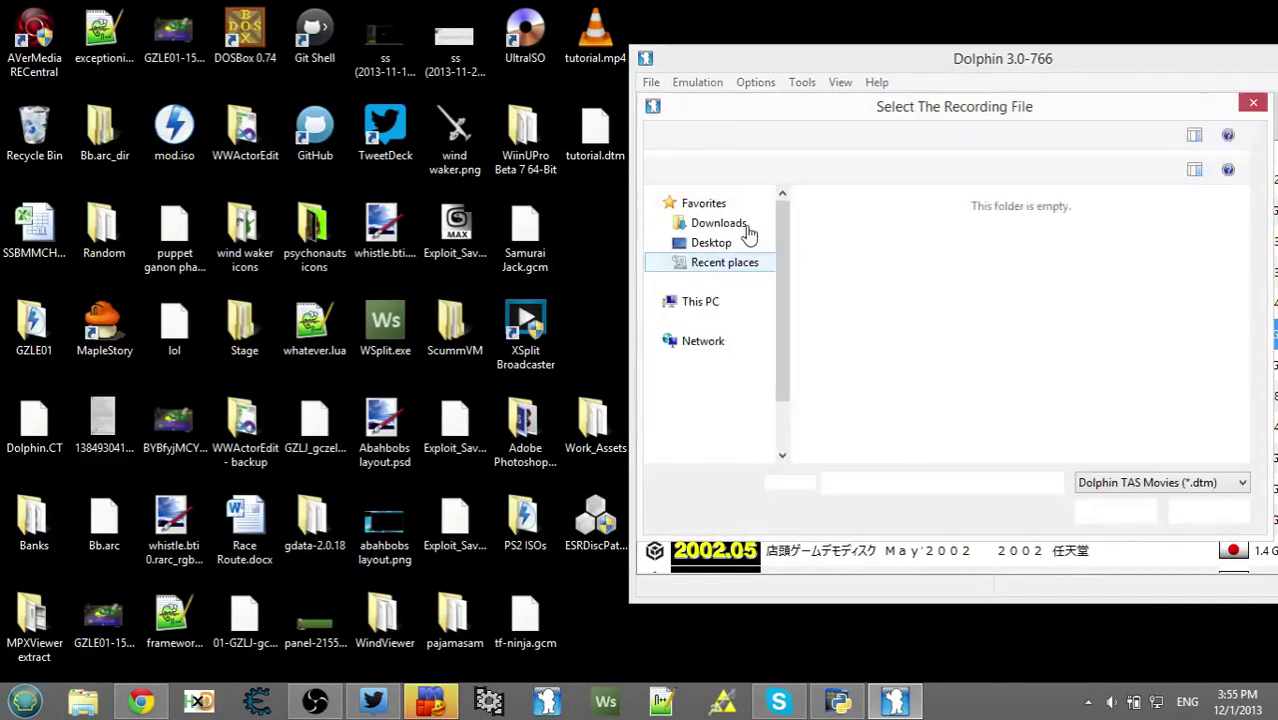
left_click(739, 242)
scroll(1122, 397, "down", 10)
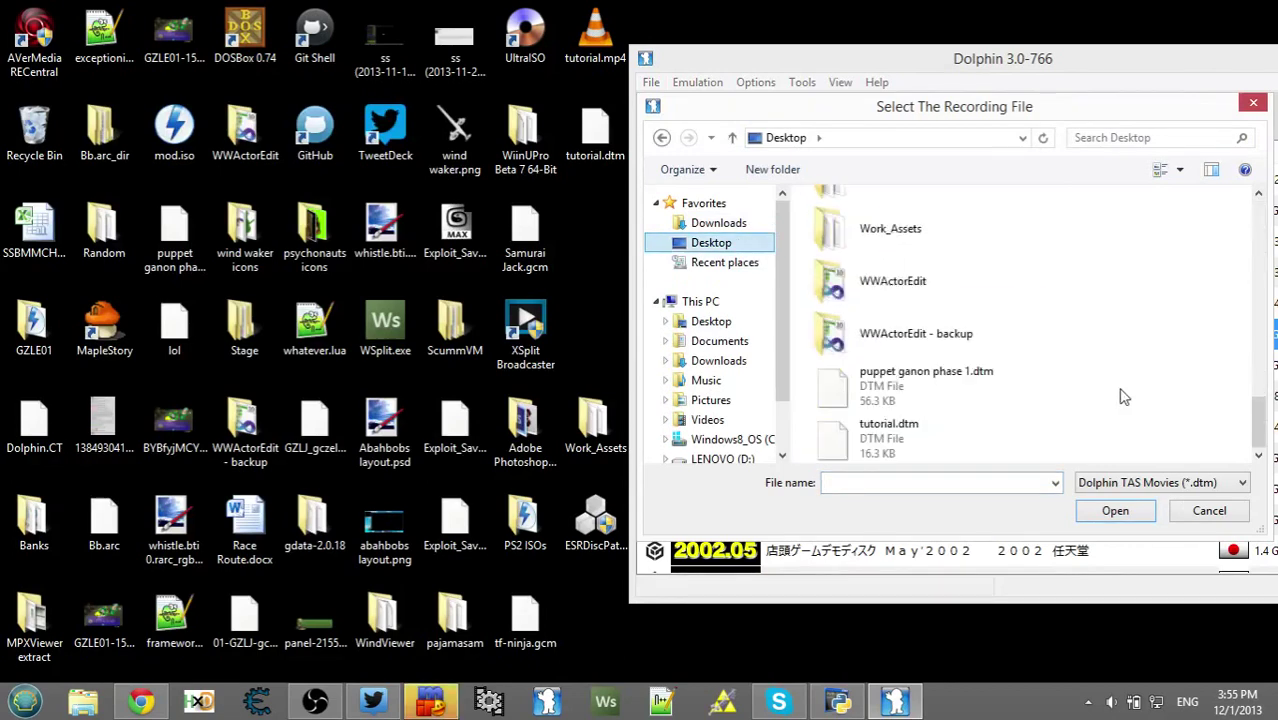
left_click(963, 445)
left_click(1115, 510)
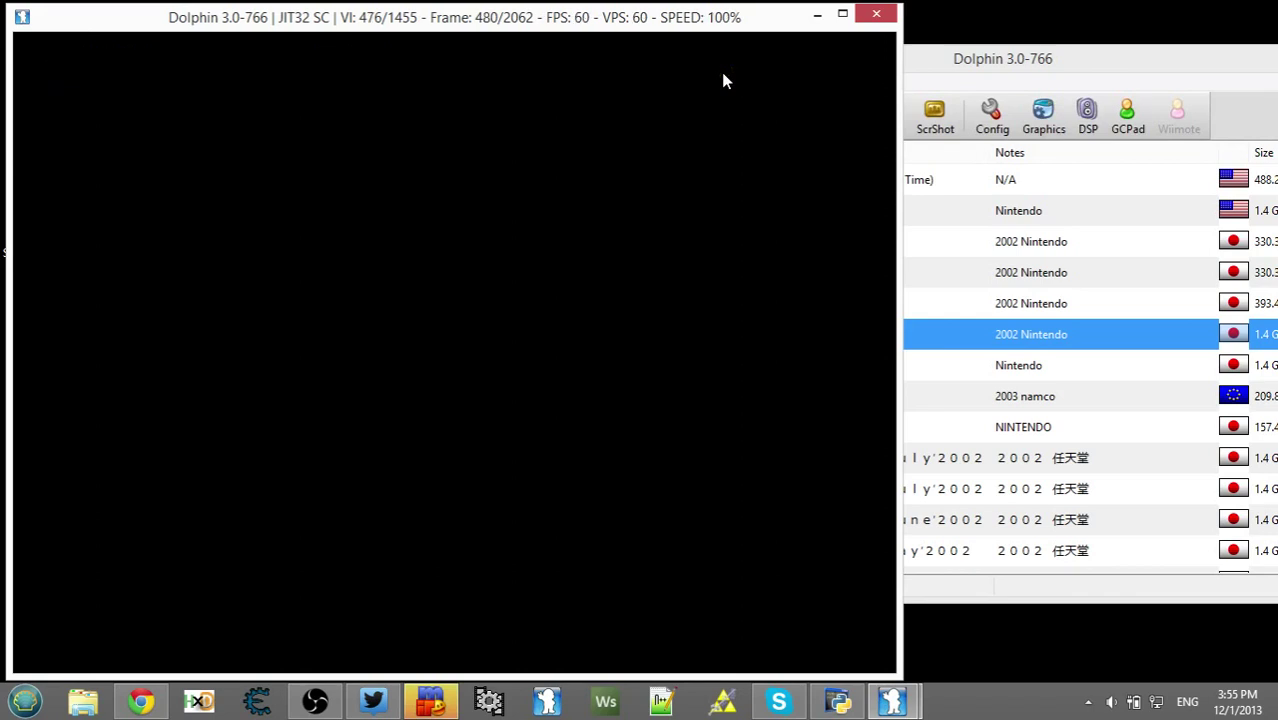
Switch between the main window and the game during playback, and stop it by closing the game.
left_click_drag(1070, 65, 1060, 68)
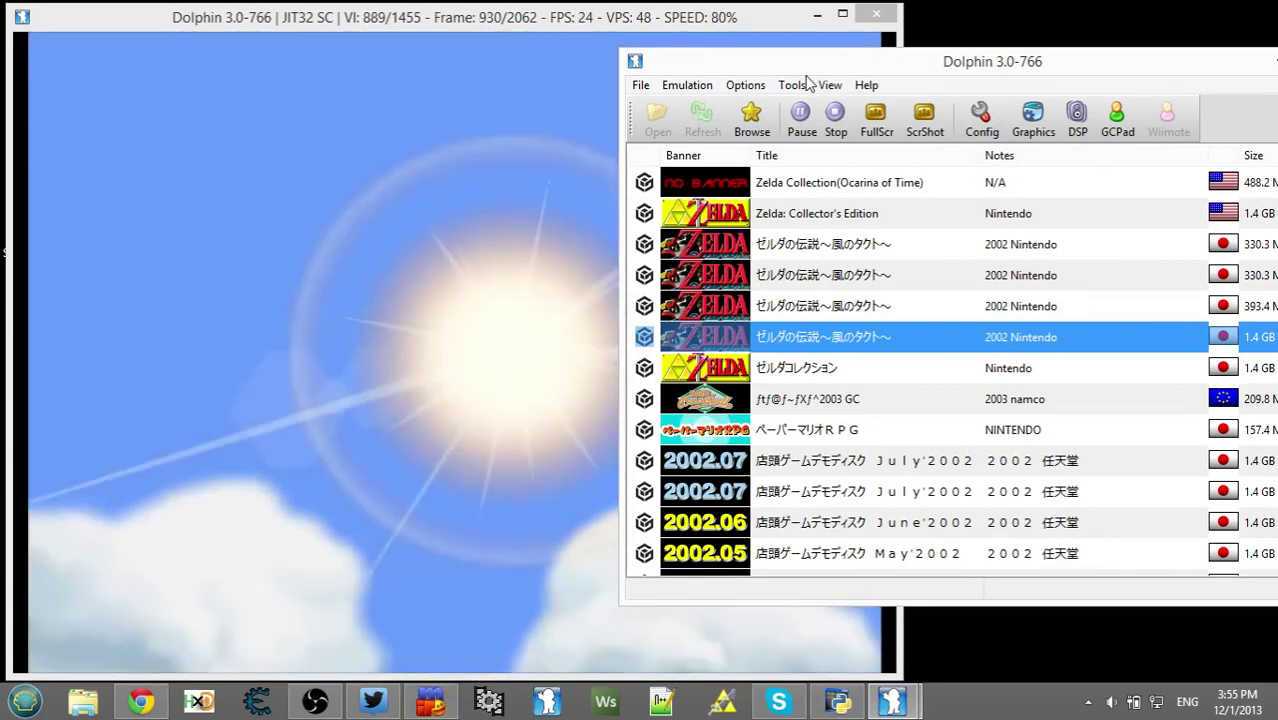
left_click(407, 238)
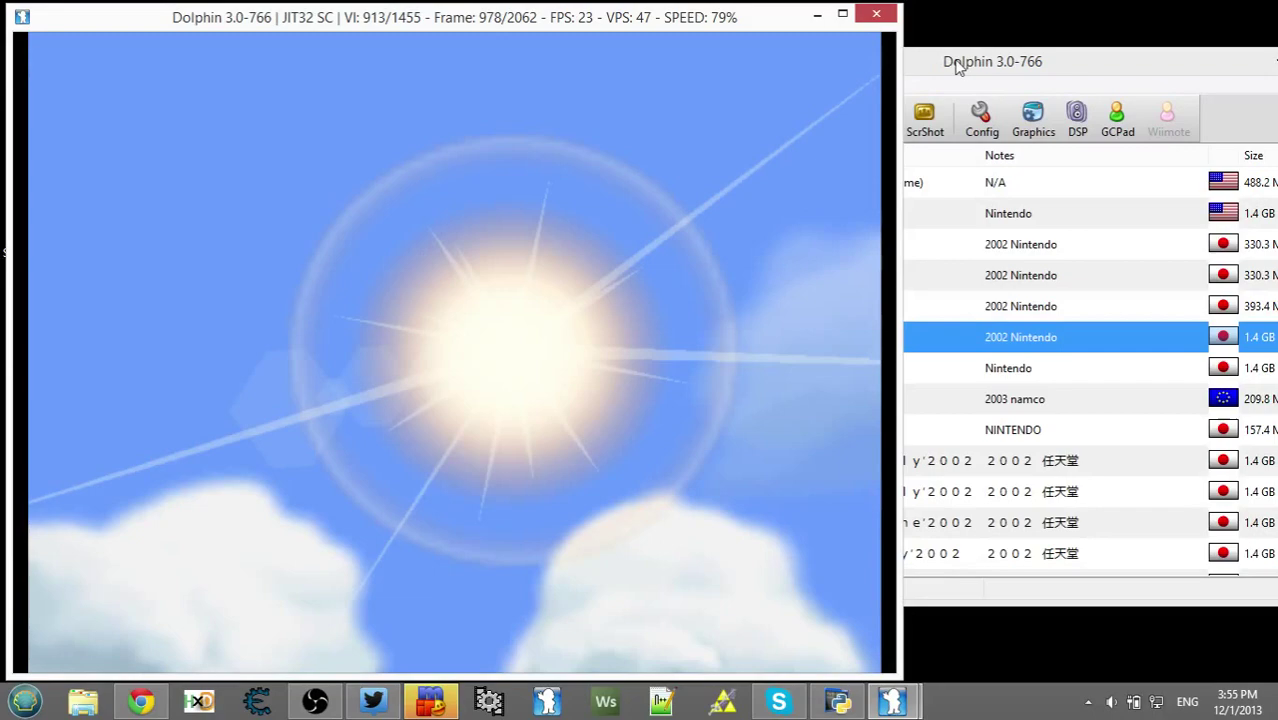
key("alt+Tab")
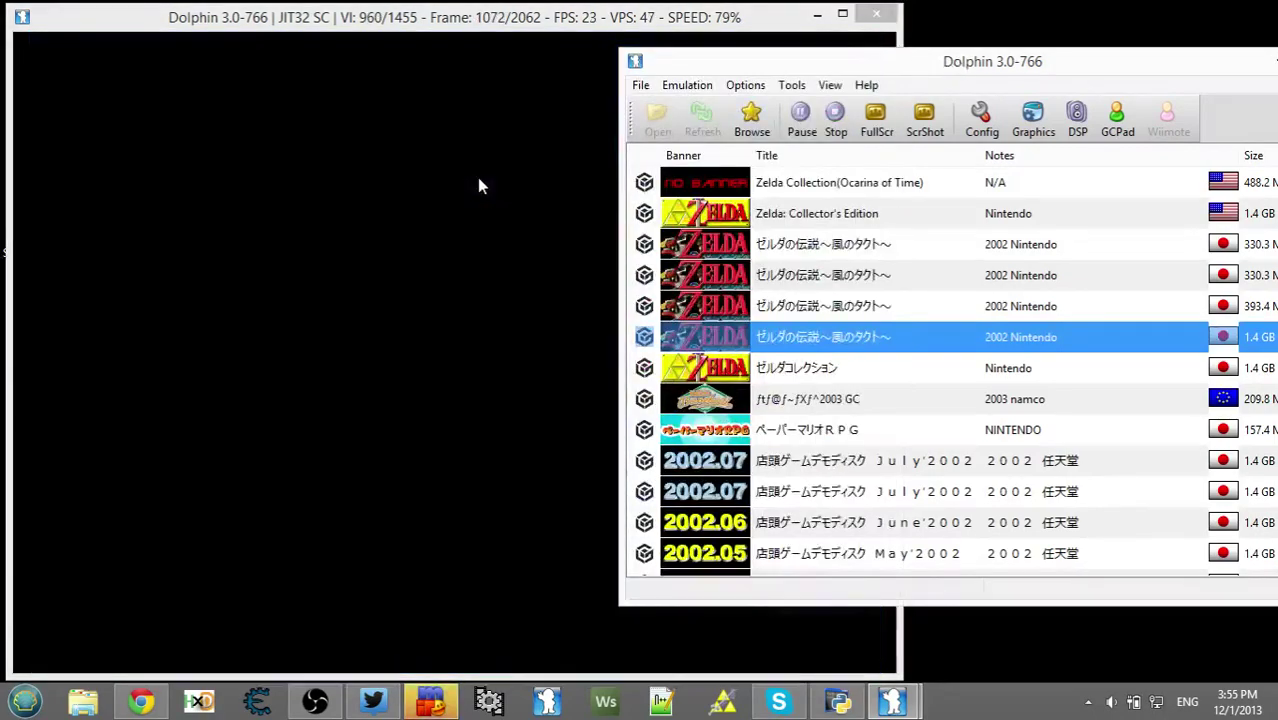
left_click(478, 179)
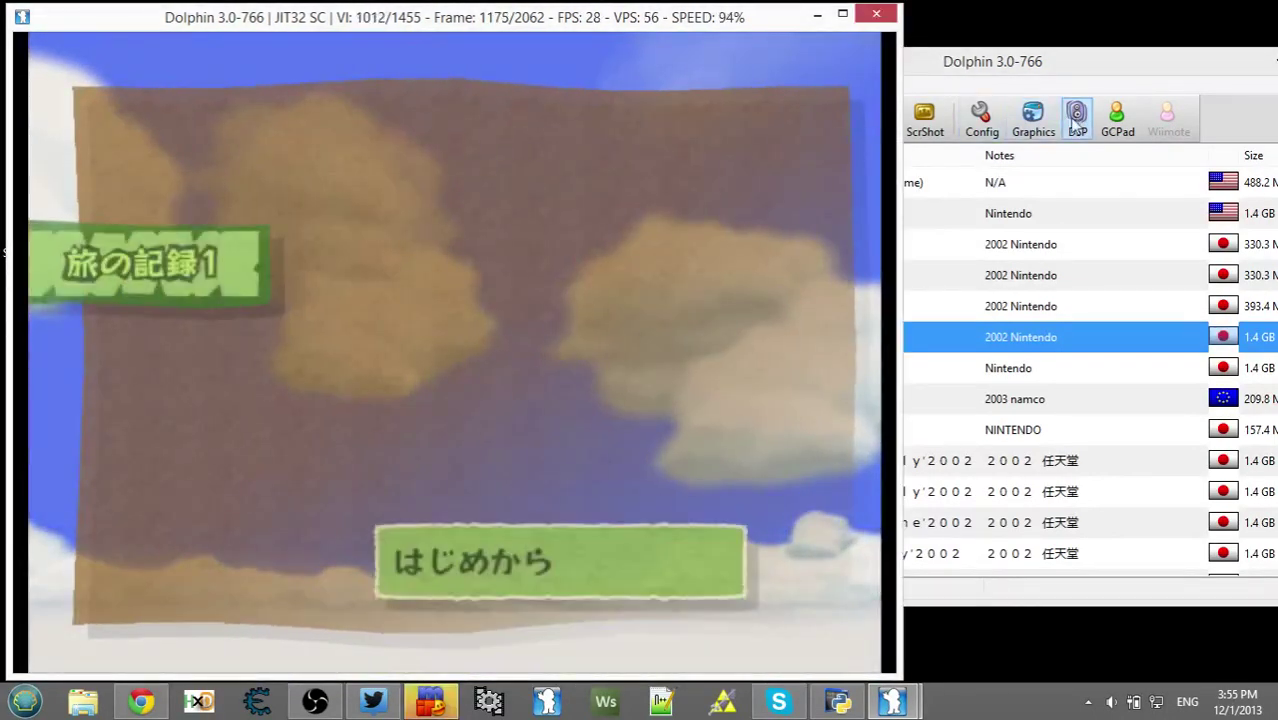
left_click(877, 18)
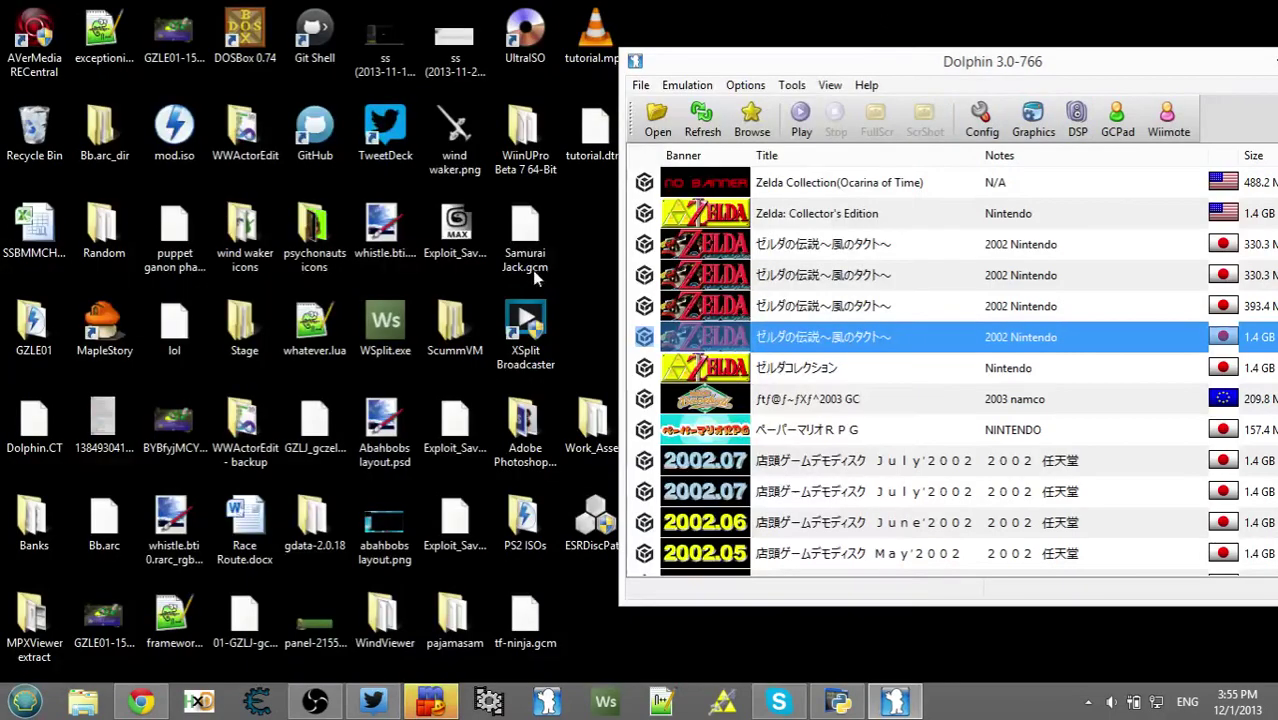
Check the volume level in the audio settings and close the configuration.
left_click(792, 85)
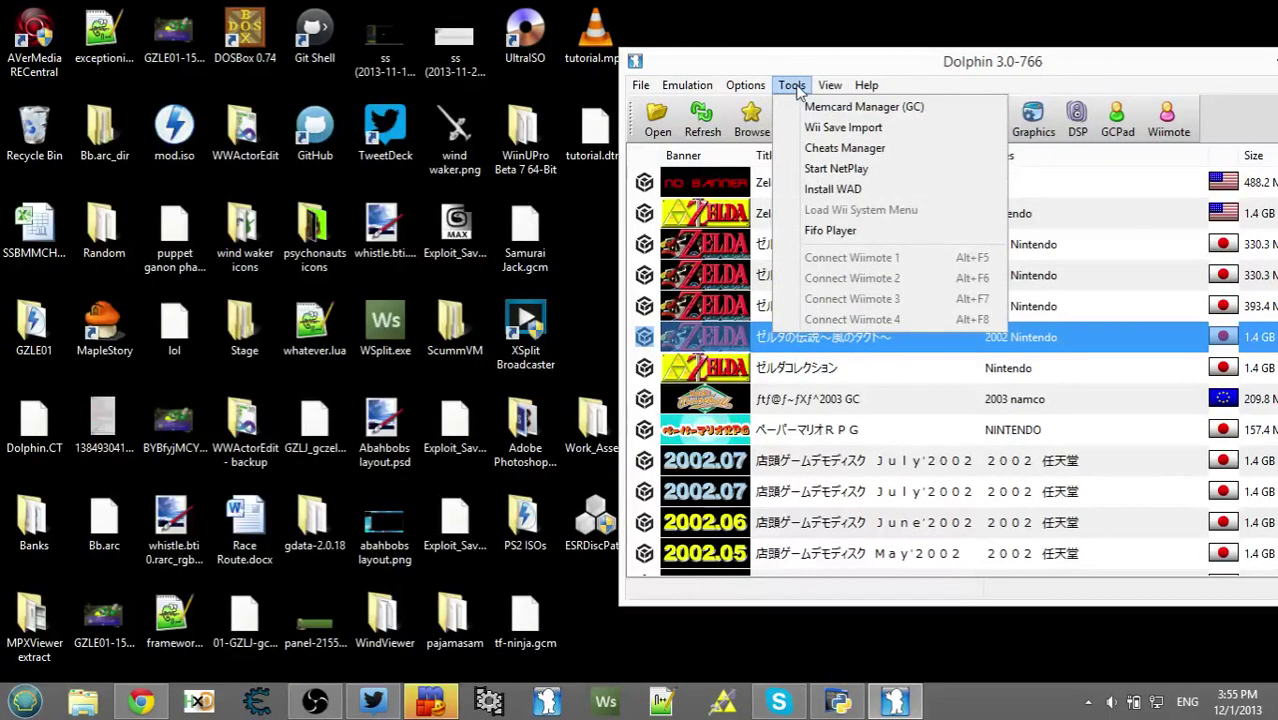
left_click_drag(800, 61, 582, 57)
left_click(859, 112)
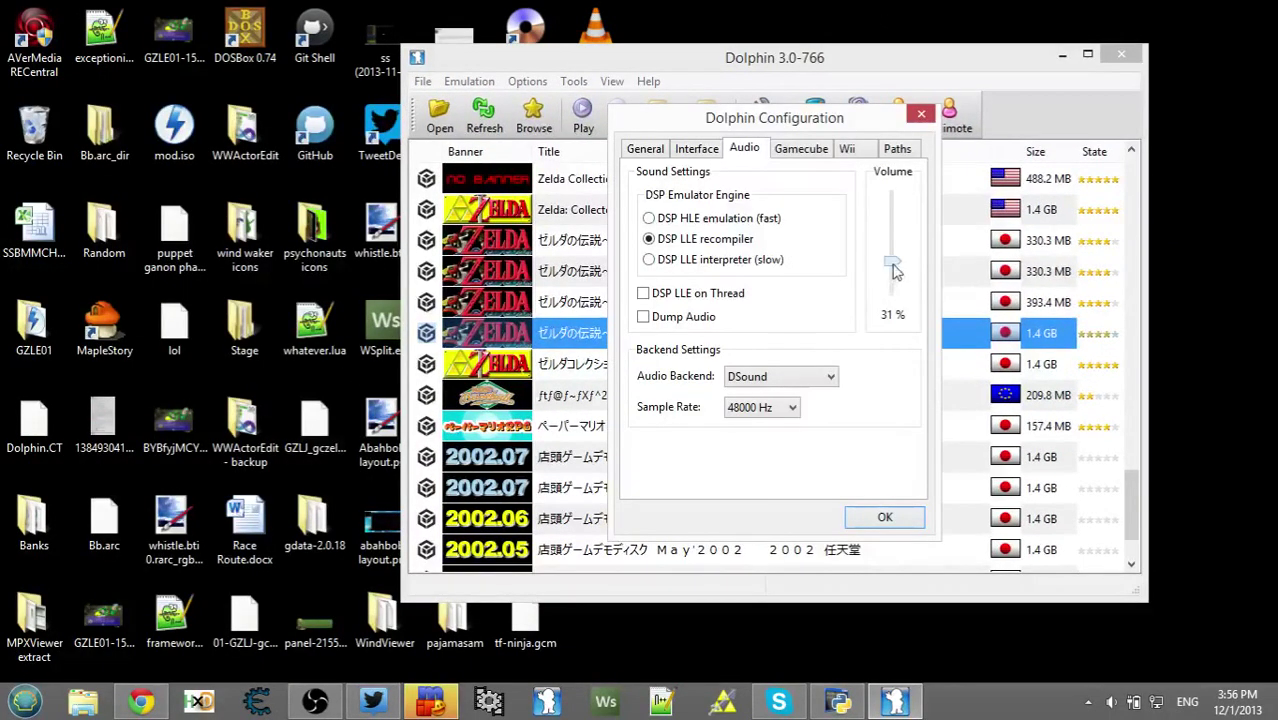
left_click(884, 516)
Open the GameCube memory card manager and load MemoryCardA.JAP.raw as Memory Card A.
left_click(573, 81)
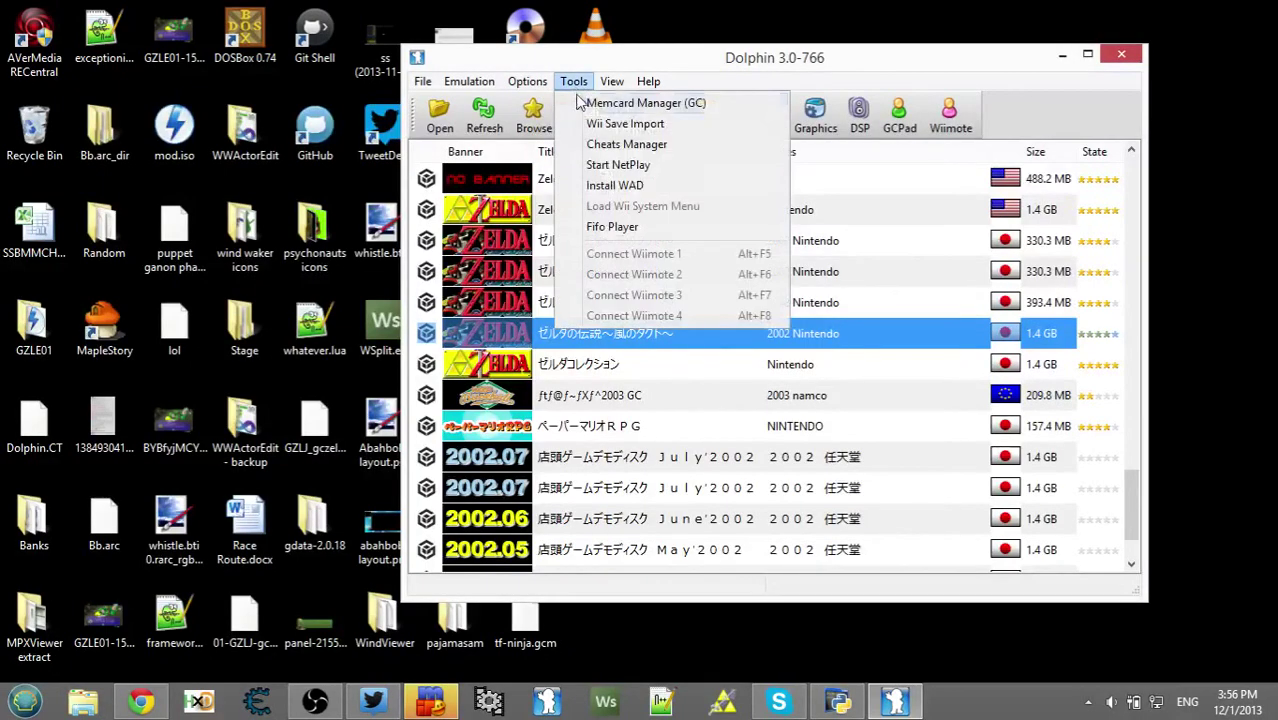
left_click(585, 105)
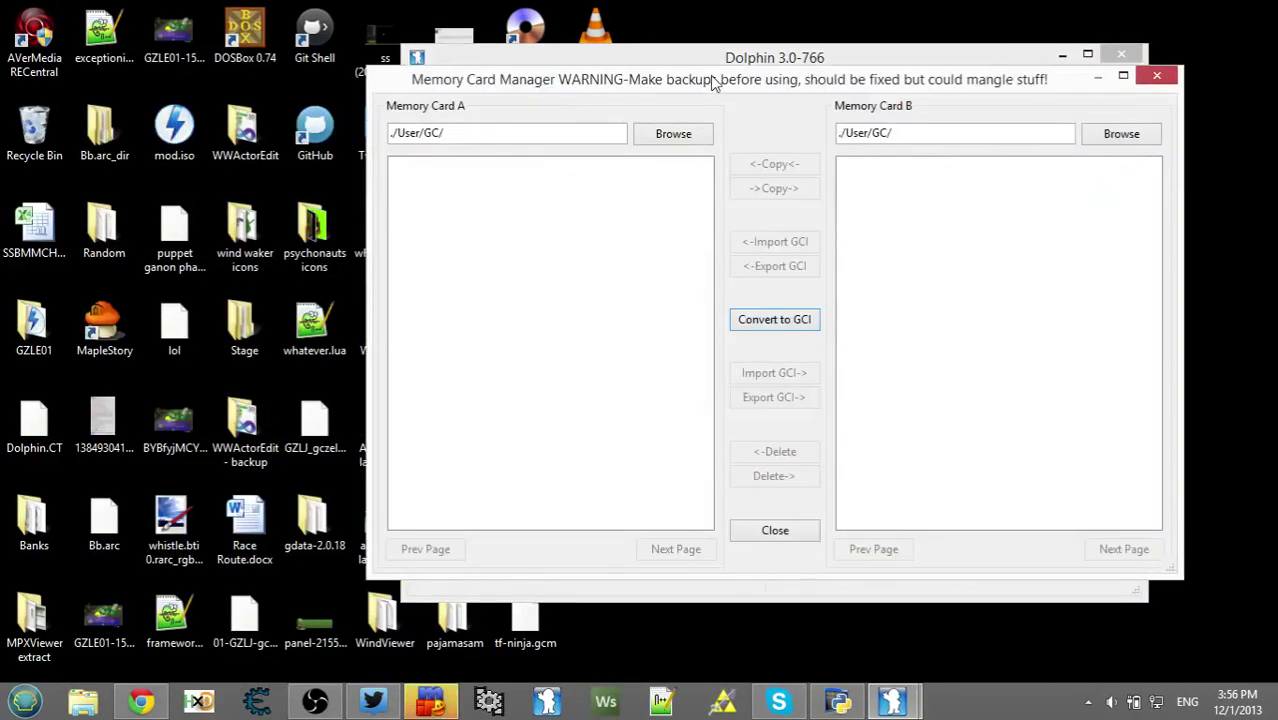
left_click_drag(713, 83, 596, 94)
left_click(557, 146)
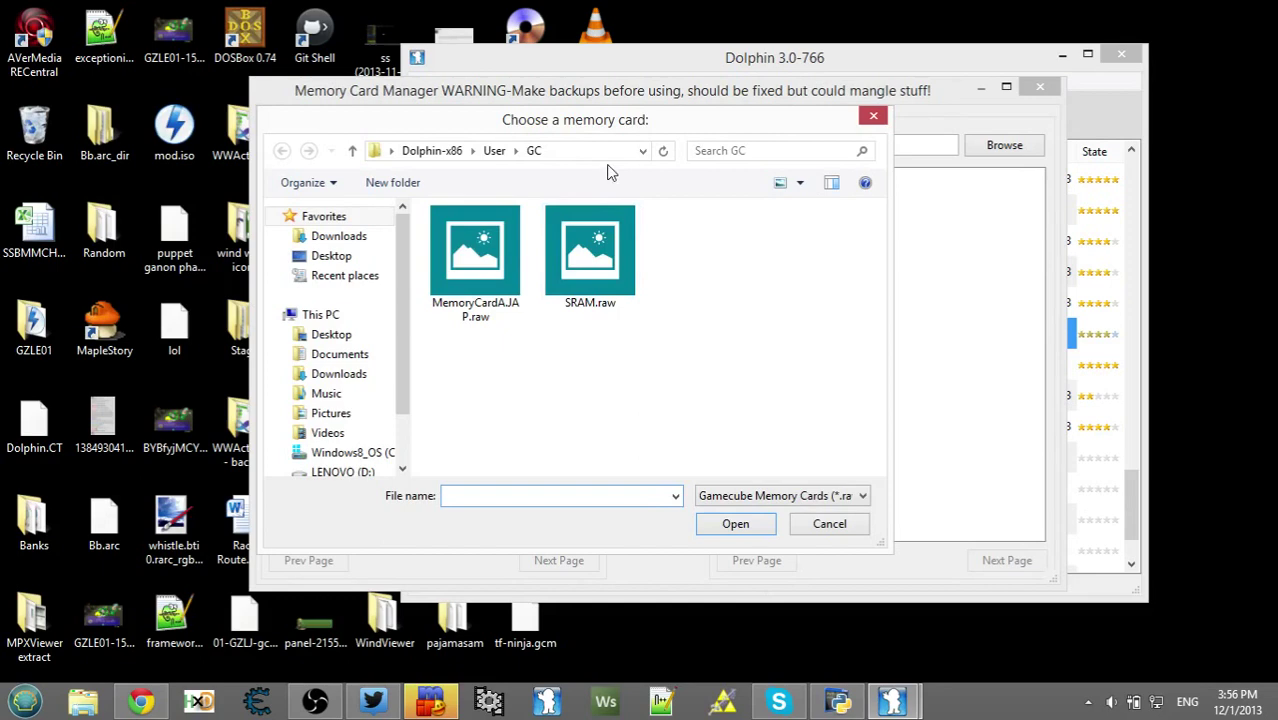
left_click_drag(533, 120, 584, 106)
left_click(497, 218)
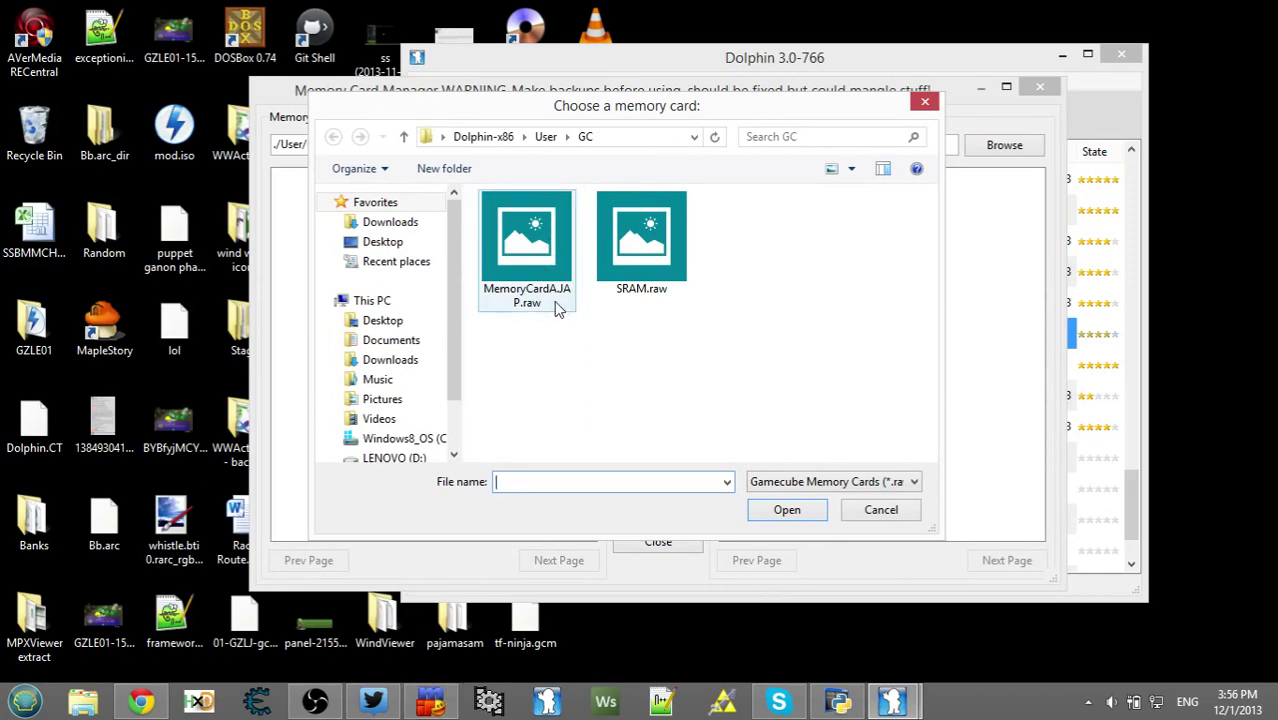
double_click(533, 248)
Delete the Zelda save from Memory Card A and close the memory card manager.
left_click(525, 220)
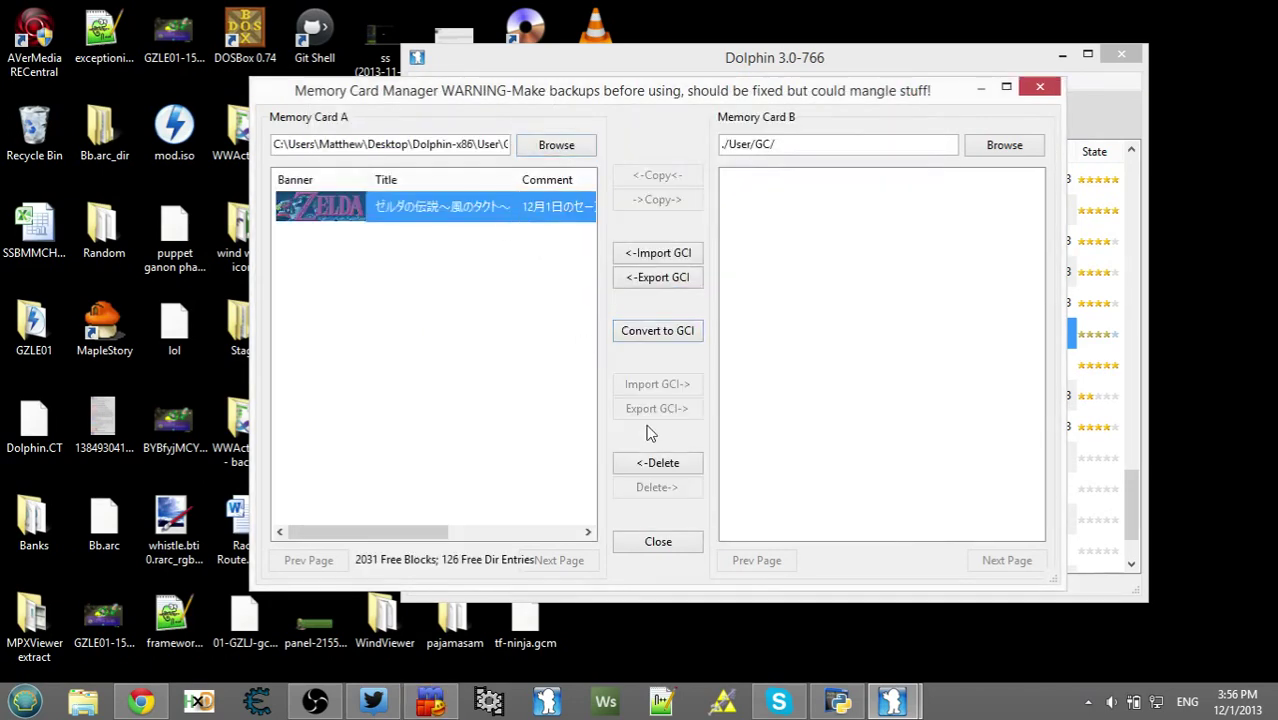
left_click(657, 462)
left_click(1040, 87)
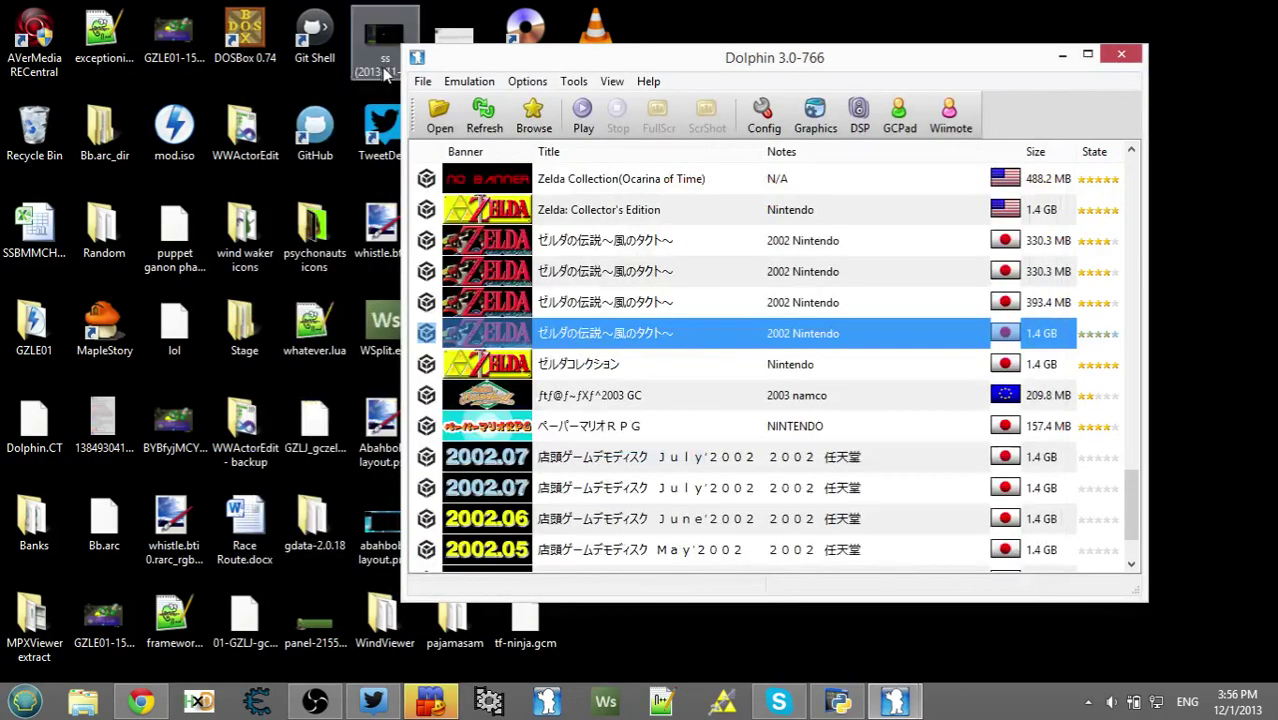
Play back the tutorial.dtm recording from the Desktop with the cleared memory card.
left_click(469, 81)
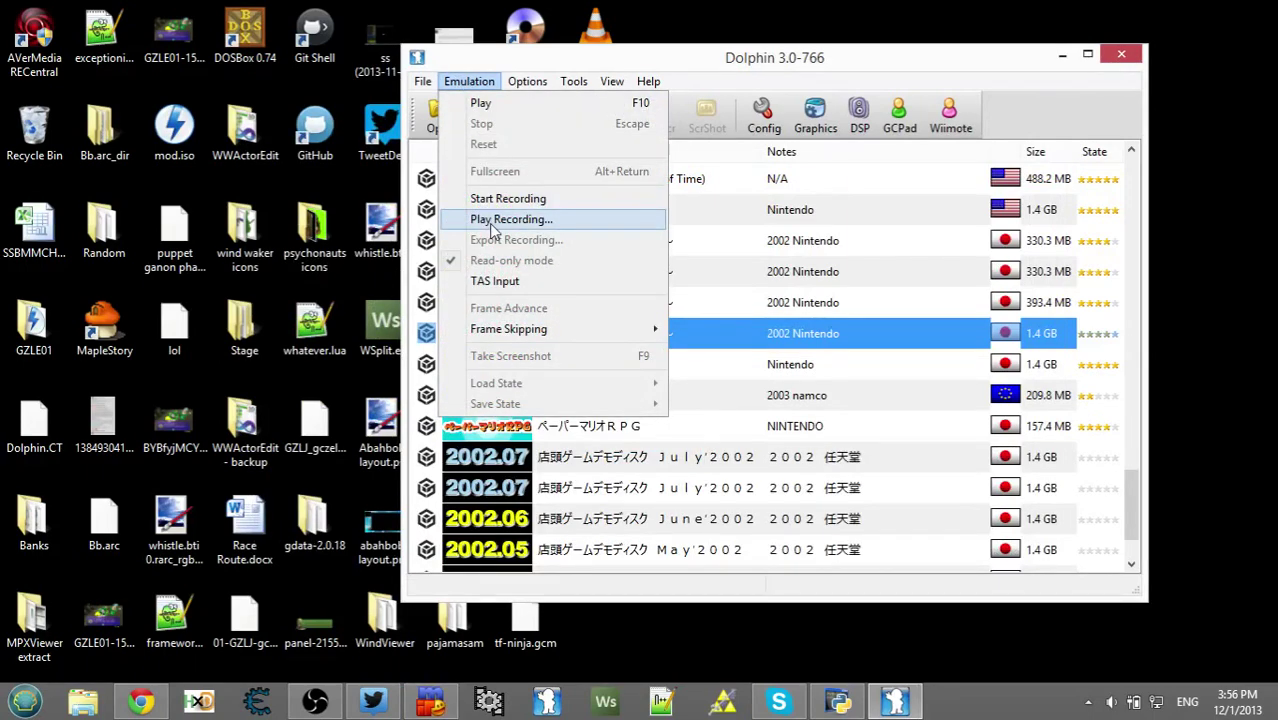
left_click(491, 222)
left_click(485, 242)
scroll(778, 317, "down", 10)
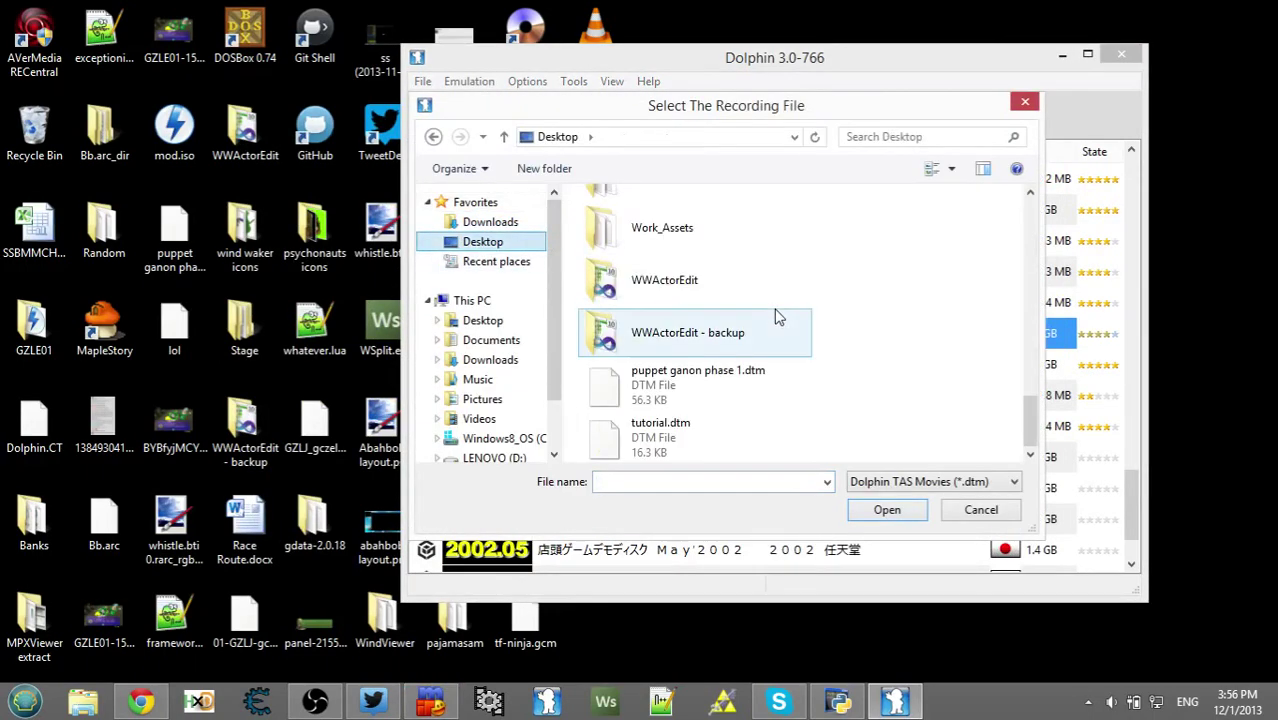
double_click(660, 437)
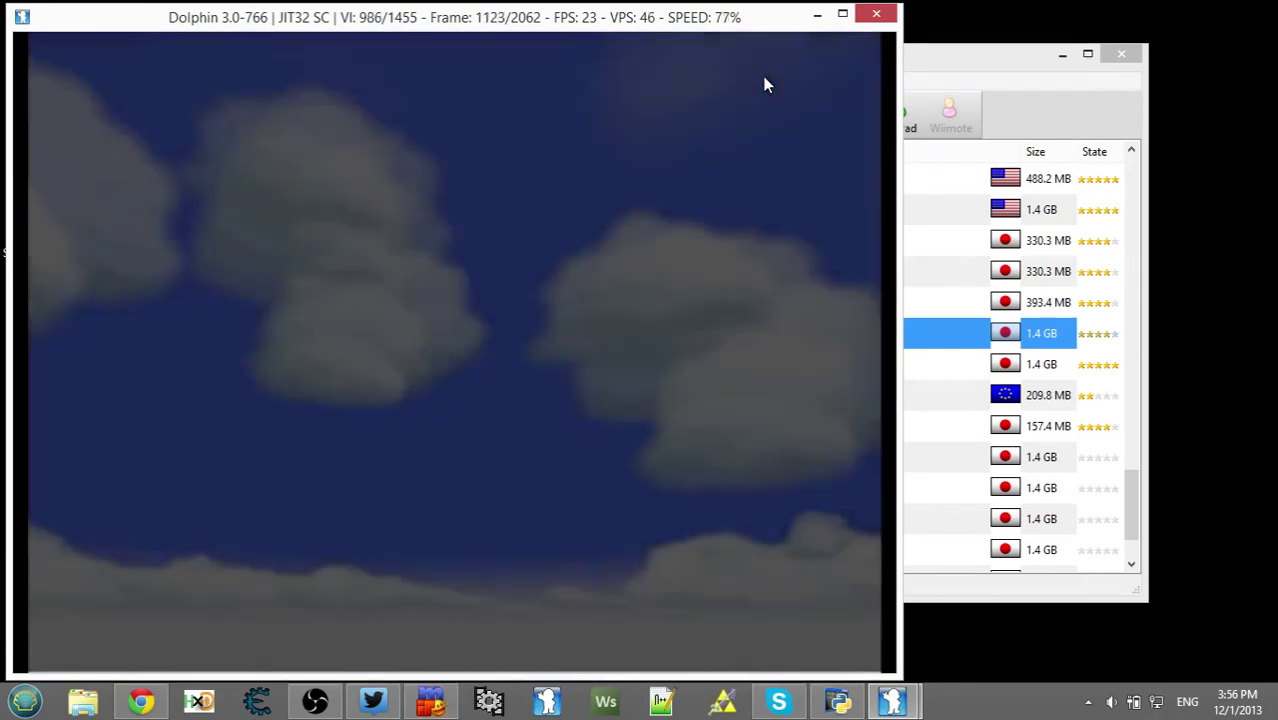
key("x")
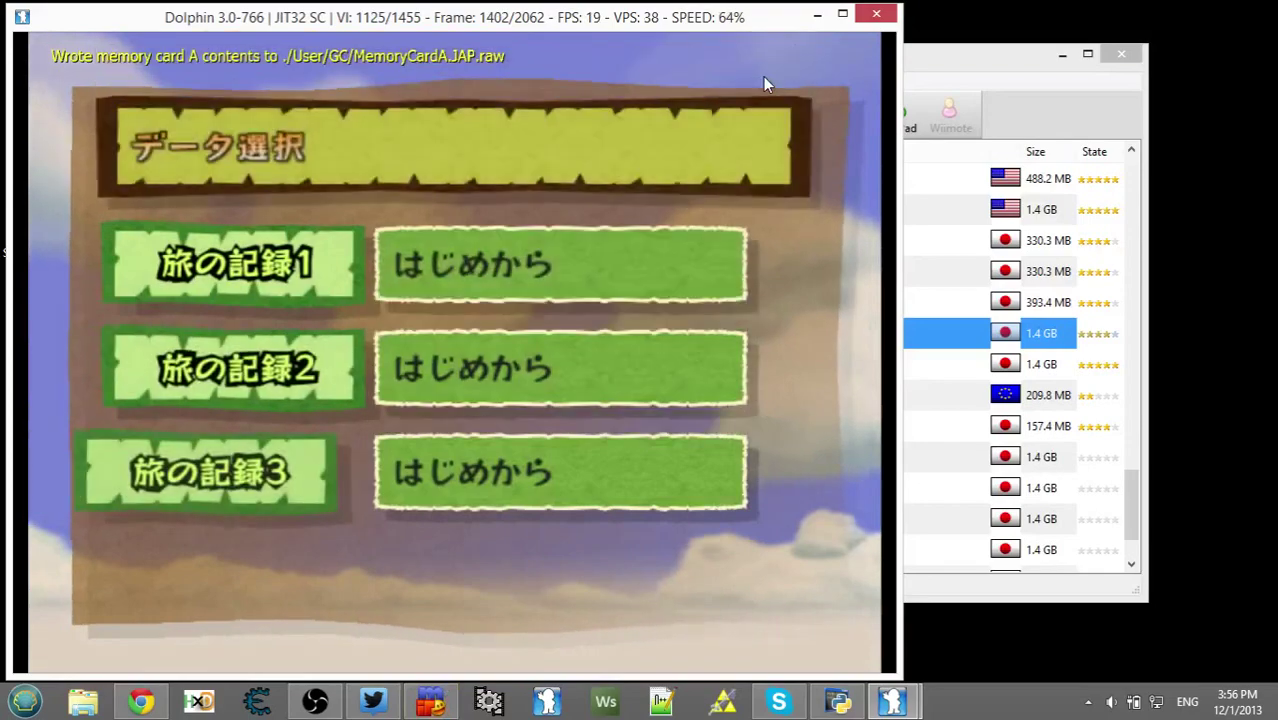
key("x")
key("x")
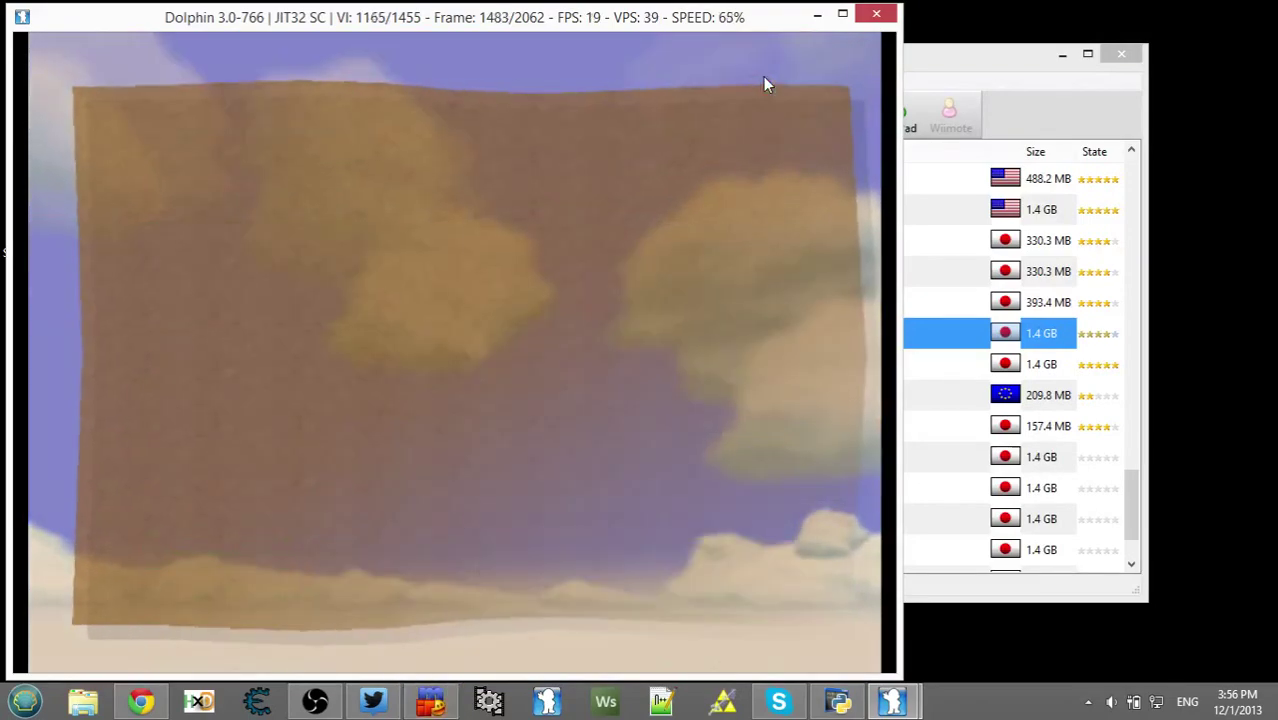
key("w")
key("w")
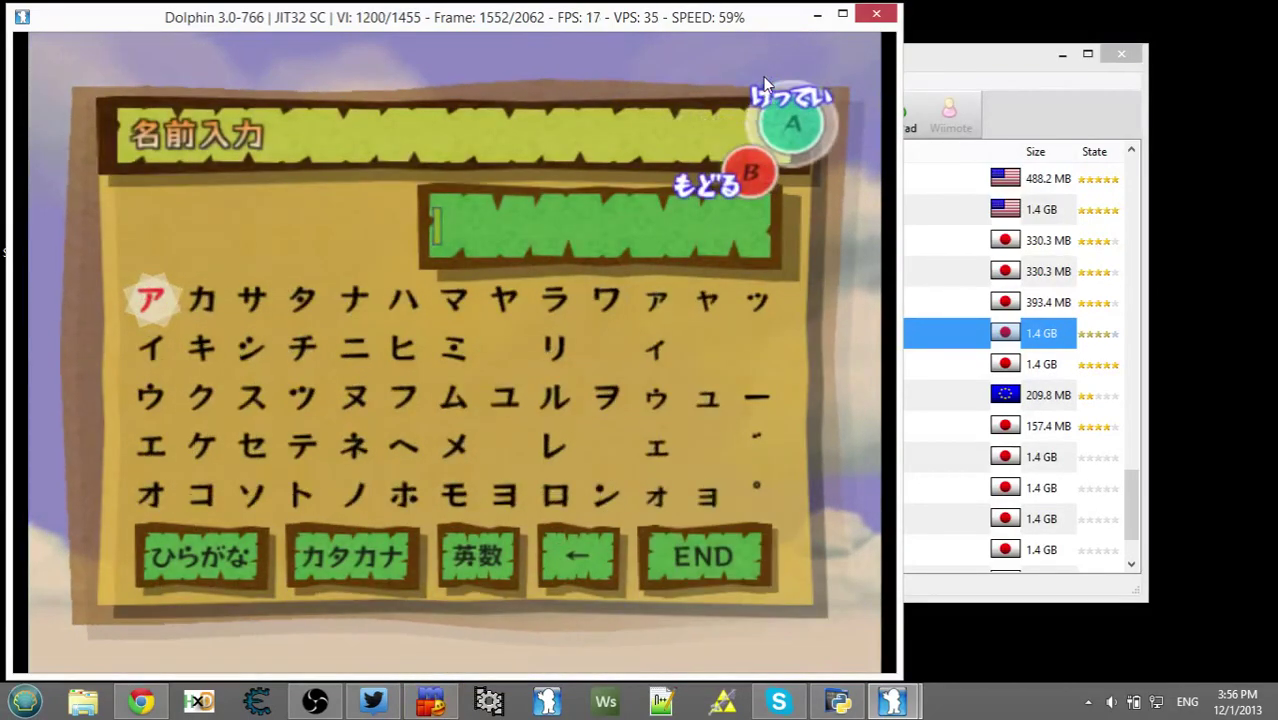
key("Right")
key("Right")
key("Right")
key("Right")
key("Right")
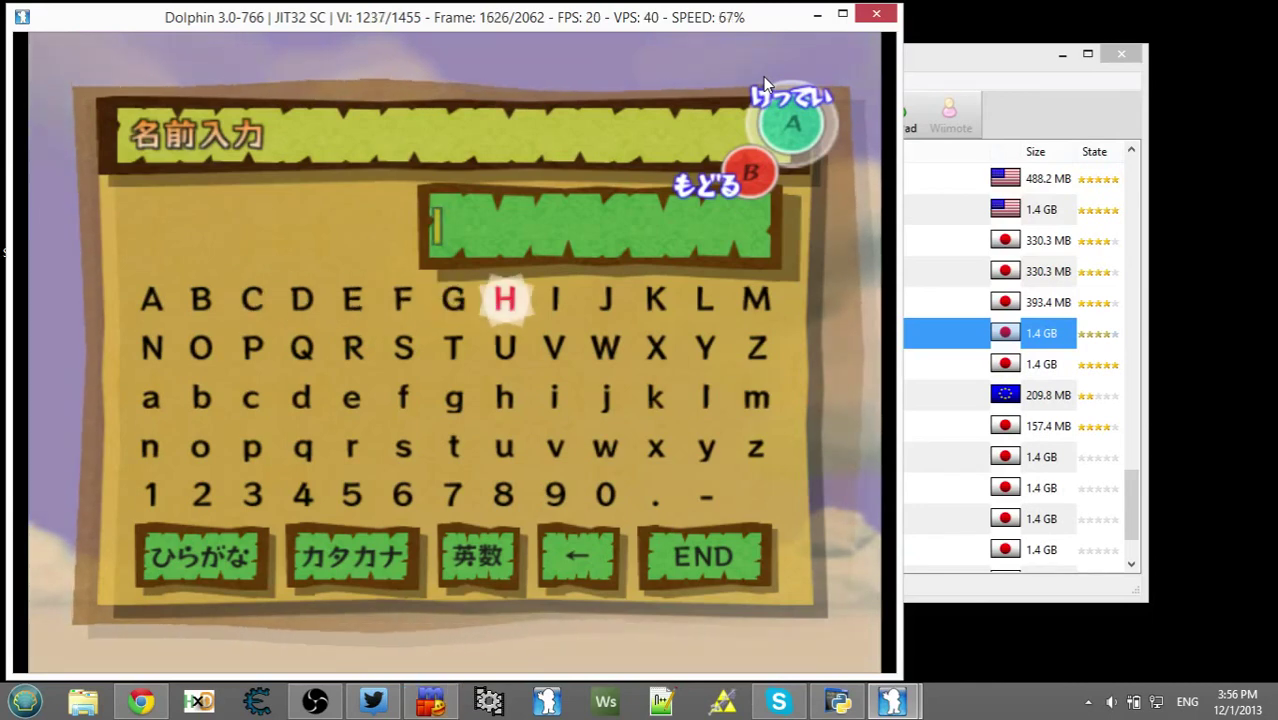
key("Down")
key("Left")
key("x")
key("Left")
key("Left")
key("Left")
key("Left")
key("Left")
key("Up")
key("Left")
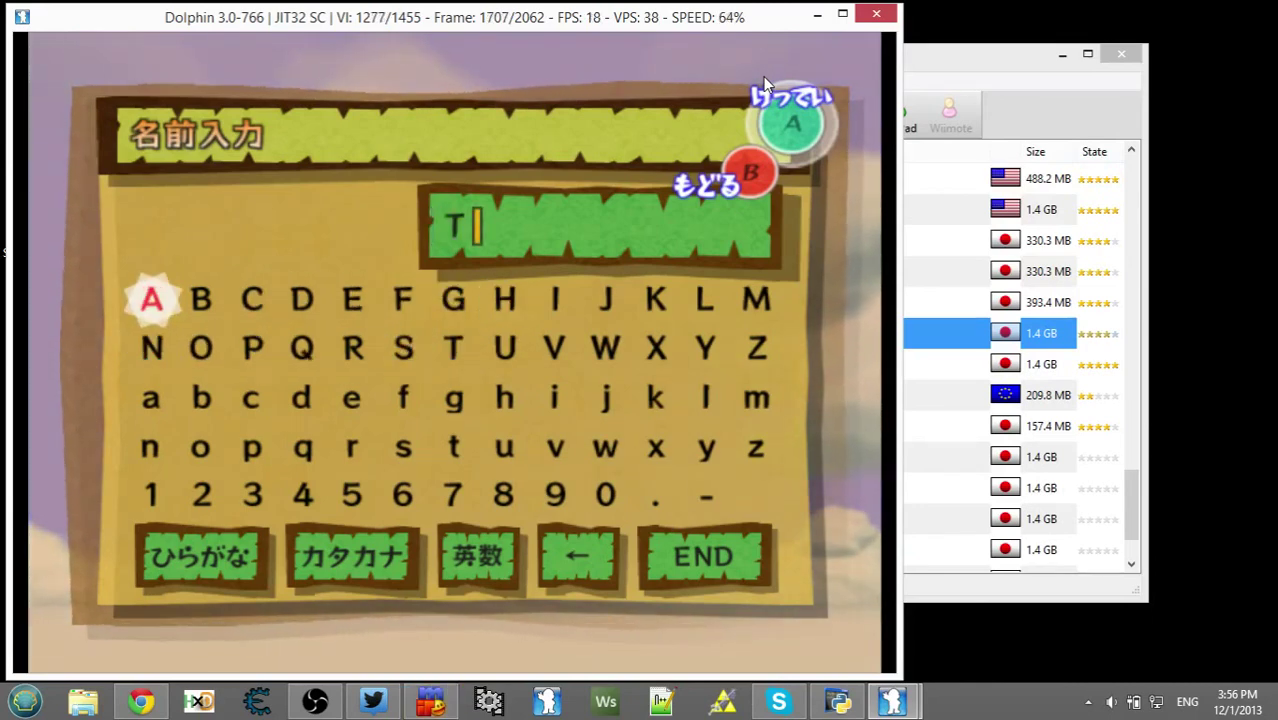
key("Right")
key("Left")
key("x")
key("Right")
key("Right")
key("Right")
key("Right")
key("Right")
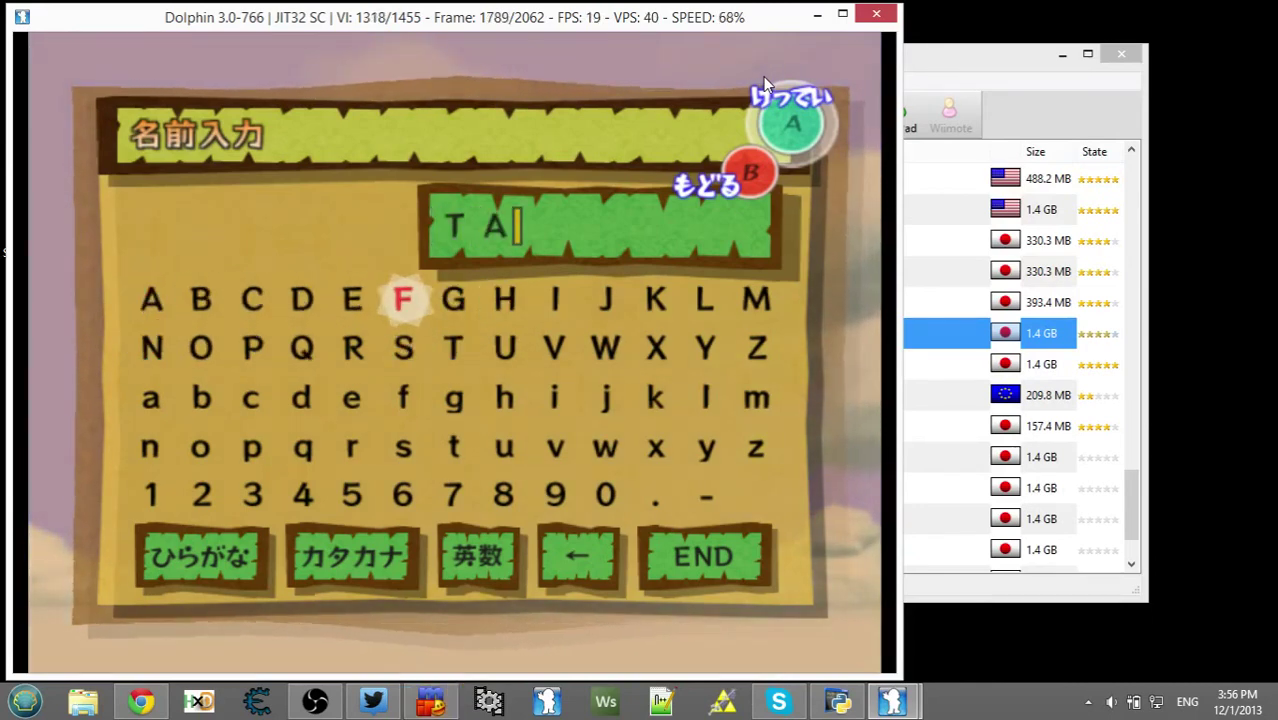
key("Right")
key("Down")
key("Left")
key("x")
key("Right")
key("Return")
key("x")
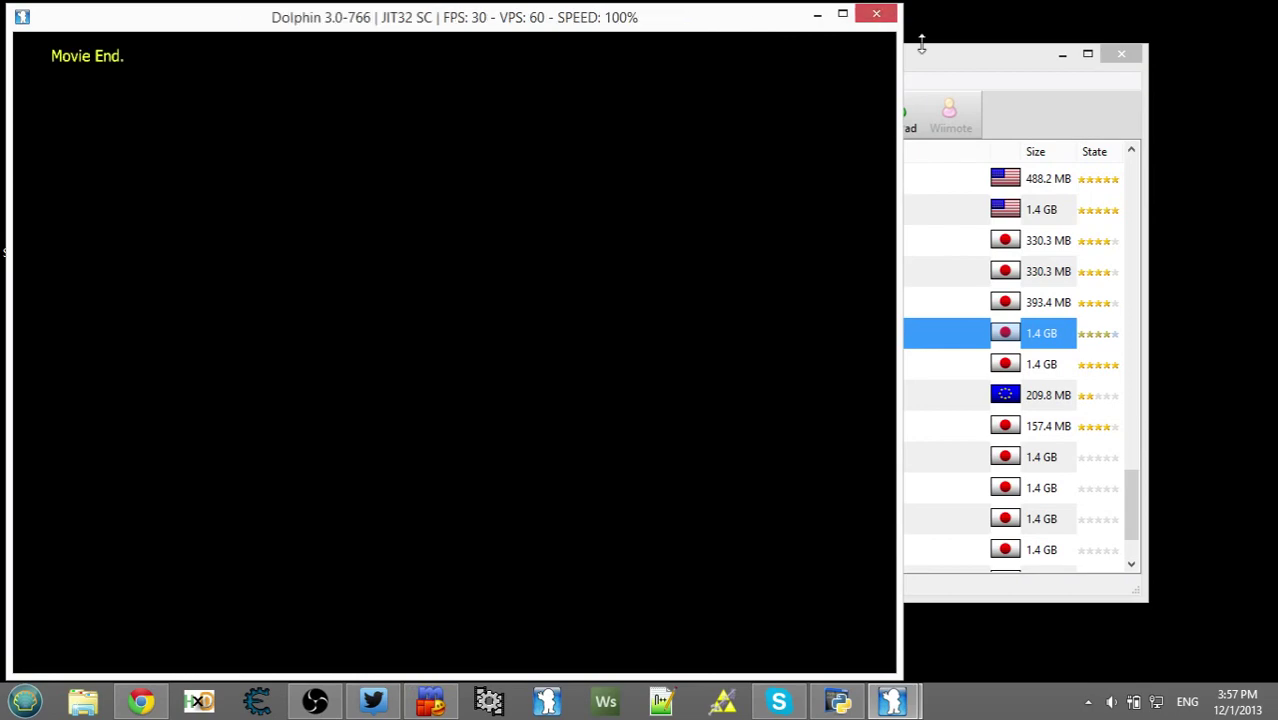
Close the game's render window to end the movie playback, and reposition the main game list window on the desktop.
left_click(885, 22)
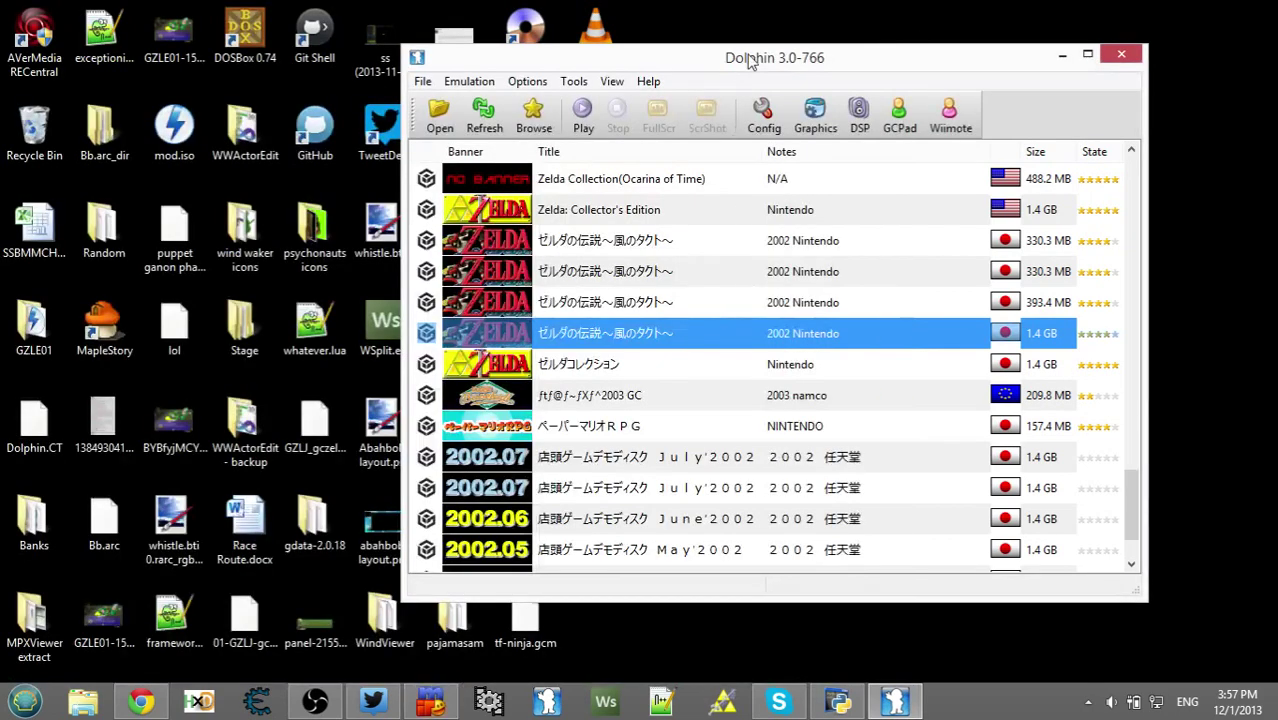
left_click_drag(756, 62, 620, 57)
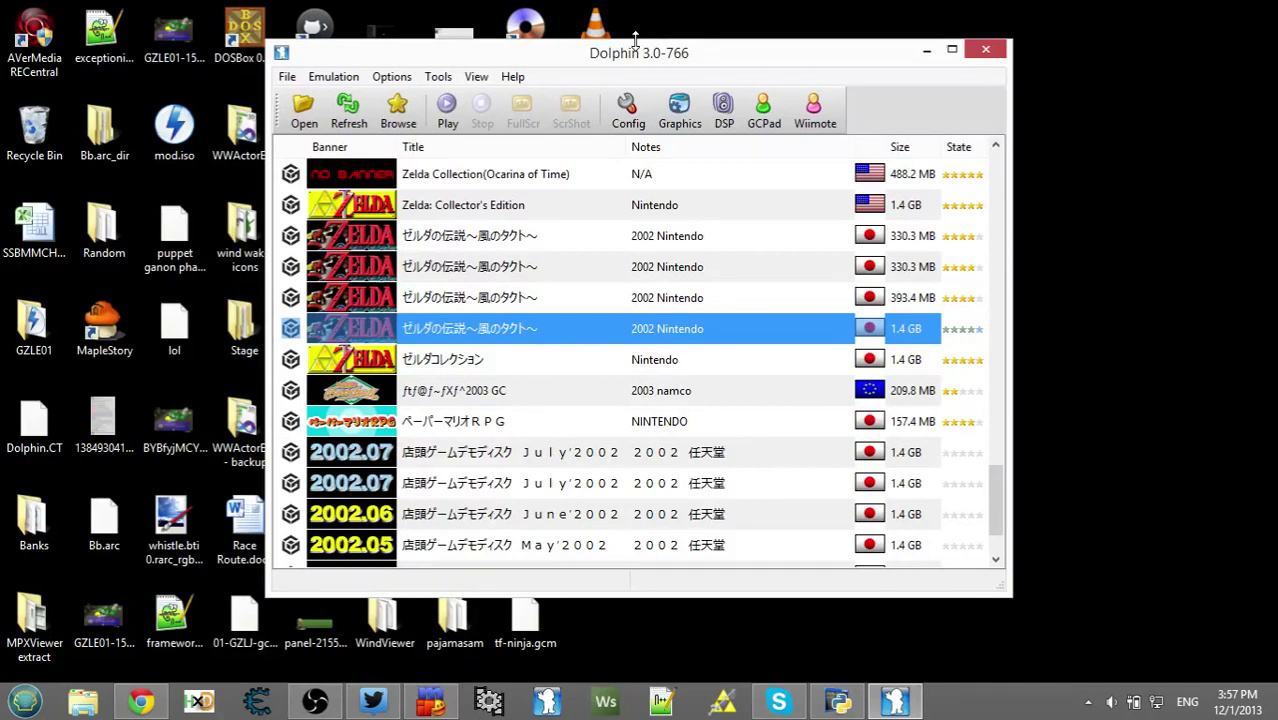
left_click(315, 701)
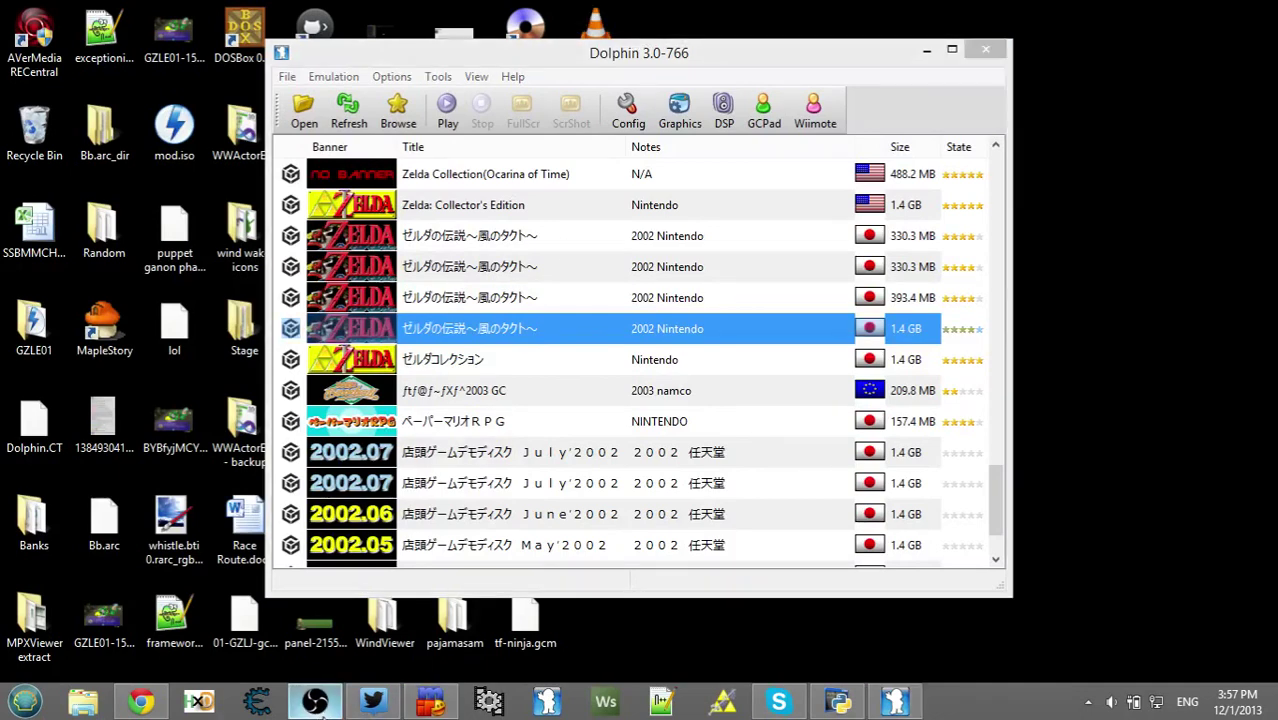